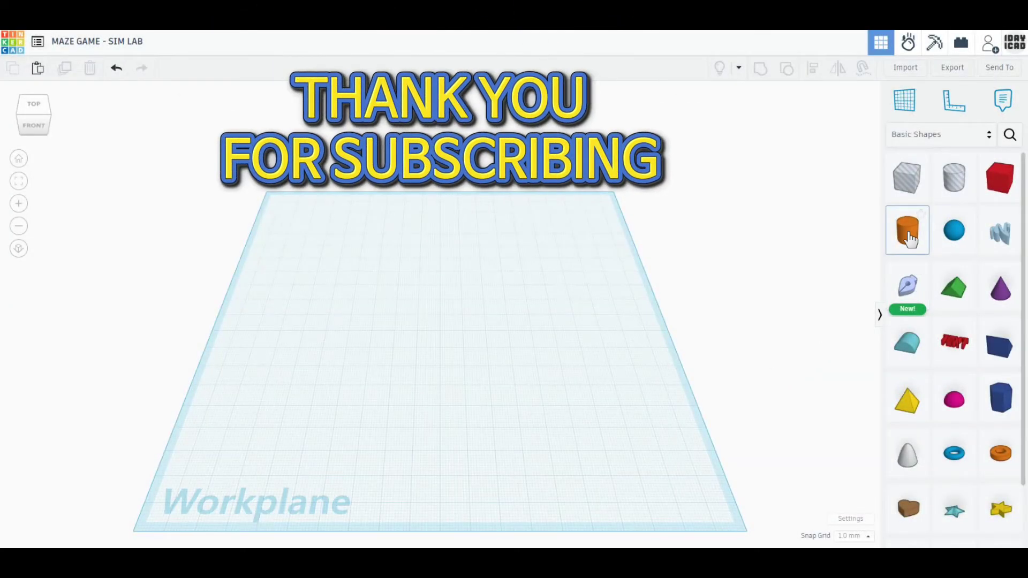
# Place a solid cylinder near the middle of the workplane and set its sides to 128.
pyautogui.click(421, 342)
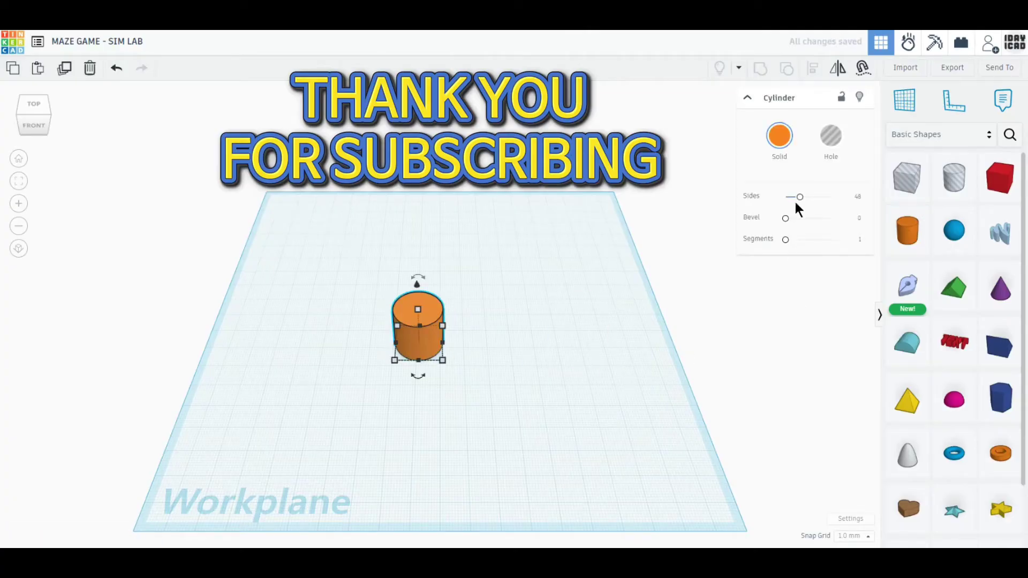
pyautogui.moveTo(795, 196); pyautogui.dragTo(863, 196)
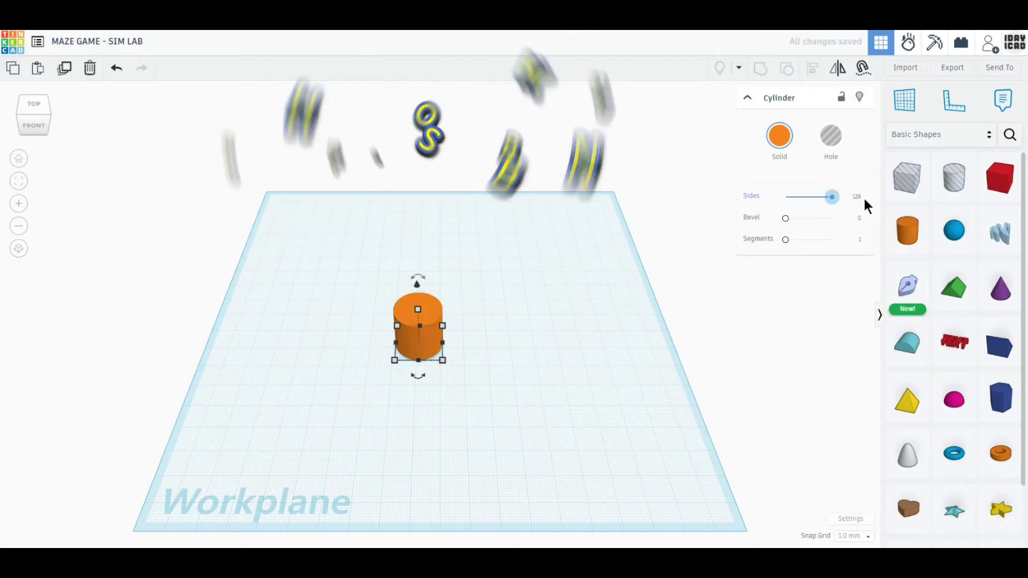
pyautogui.click(782, 343)
# Place a solid red box in front of and beside the cylinder and narrow its width to 10 mm.
pyautogui.click(999, 178)
pyautogui.click(564, 391)
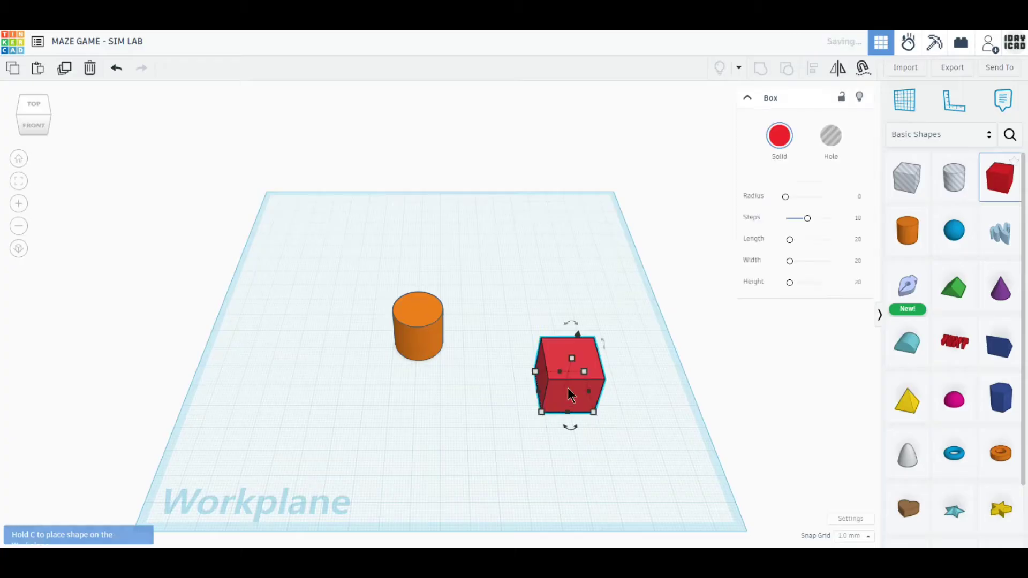
pyautogui.write('10')
pyautogui.press('Return')
pyautogui.click(672, 469)
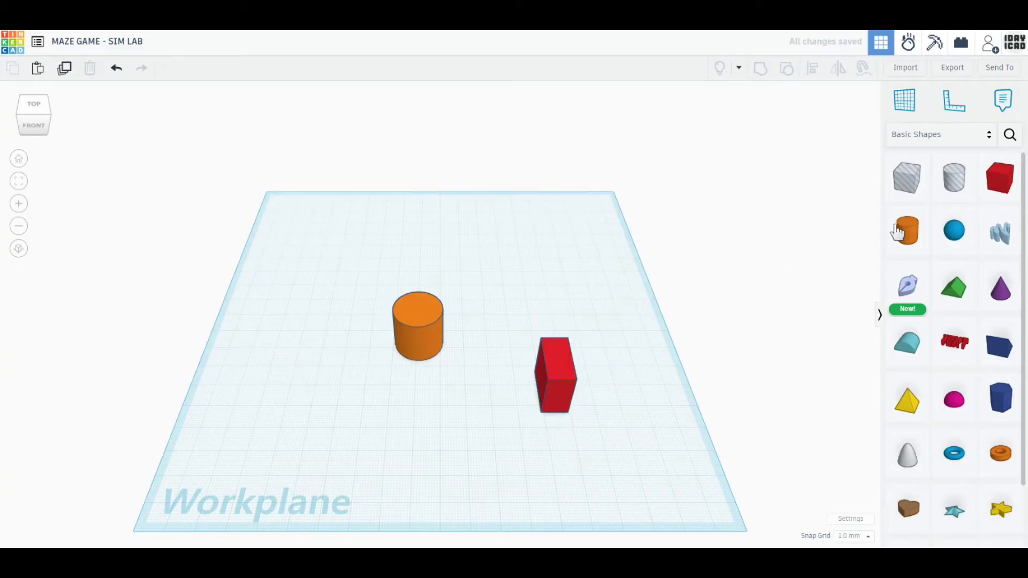
# Place a box hole near the workplane's edge and enlarge its footprint to 30 by 30 mm.
pyautogui.click(907, 177)
pyautogui.click(637, 343)
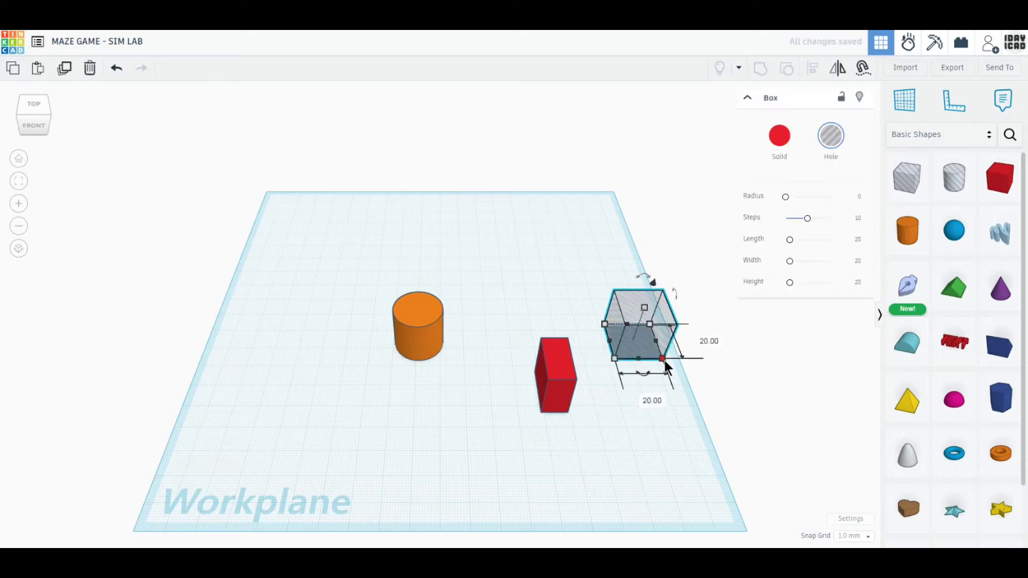
pyautogui.write('30')
pyautogui.press('Return')
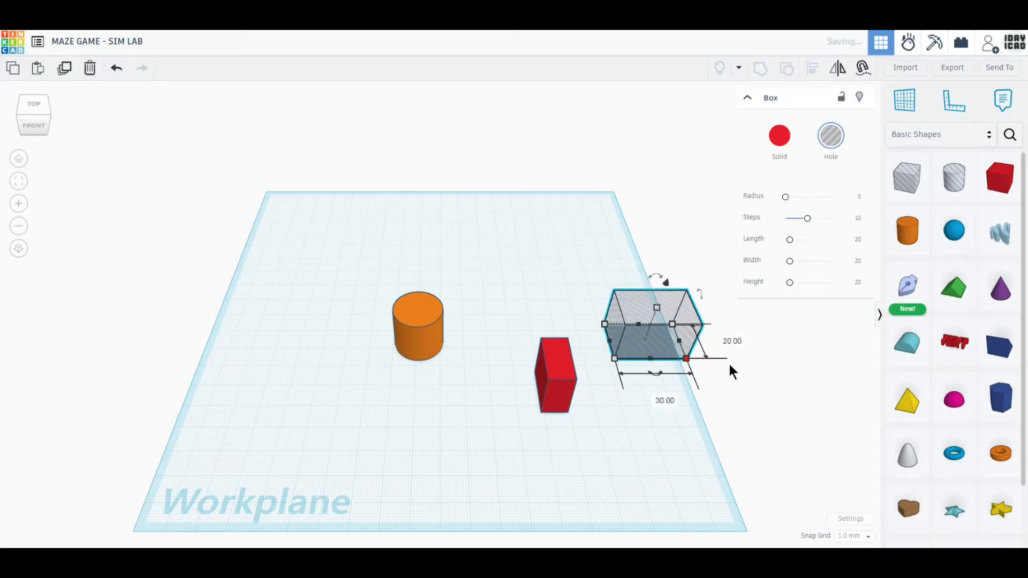
pyautogui.click(477, 369)
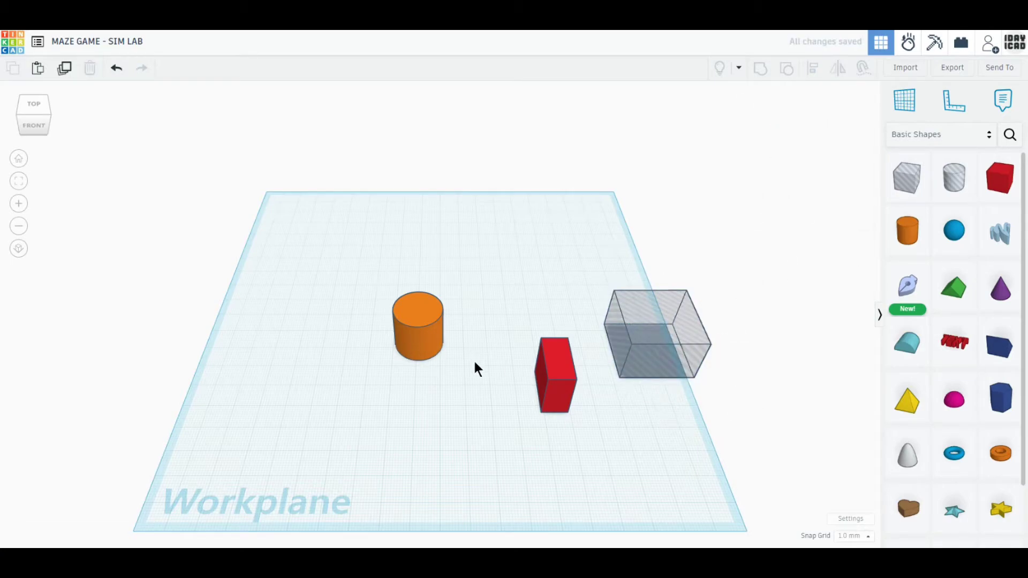
# In top view, position the red box as an arm extending from the cylinder's centre and group the two shapes.
pyautogui.click(20, 251)
pyautogui.click(33, 103)
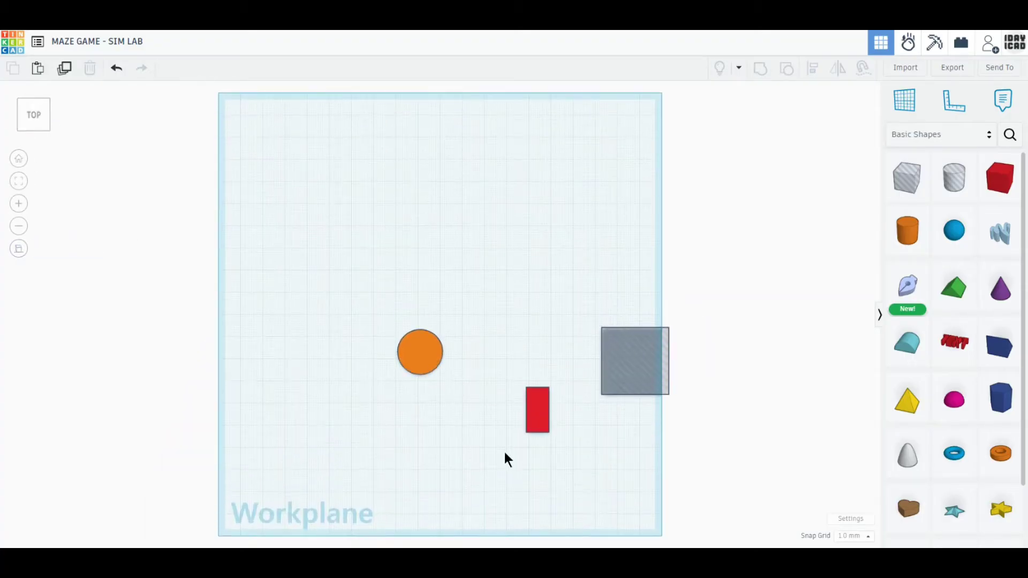
pyautogui.scroll(5, 505, 452)
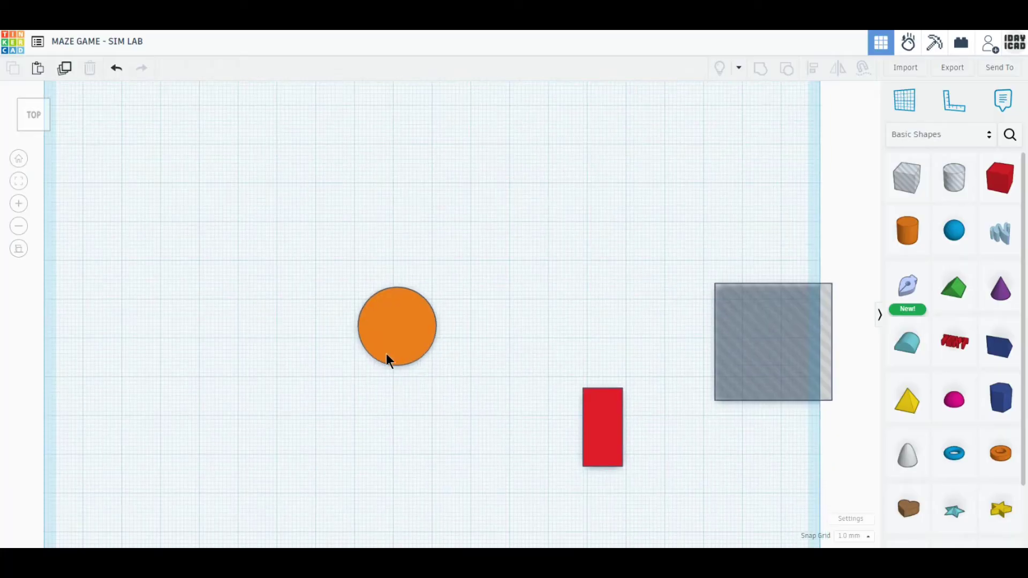
pyautogui.click(380, 354)
pyautogui.moveTo(380, 356); pyautogui.dragTo(383, 360)
pyautogui.moveTo(585, 443); pyautogui.dragTo(390, 344)
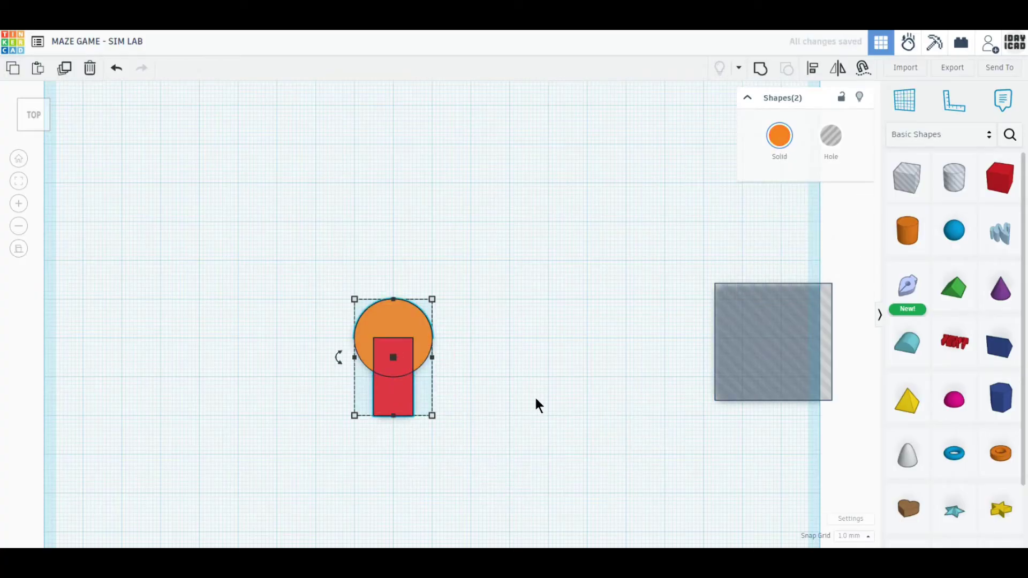
pyautogui.click(761, 69)
# Set the height of the grouped cylinder-and-arm shape to 30 mm.
pyautogui.moveTo(561, 348); pyautogui.dragTo(670, 270, button='right')
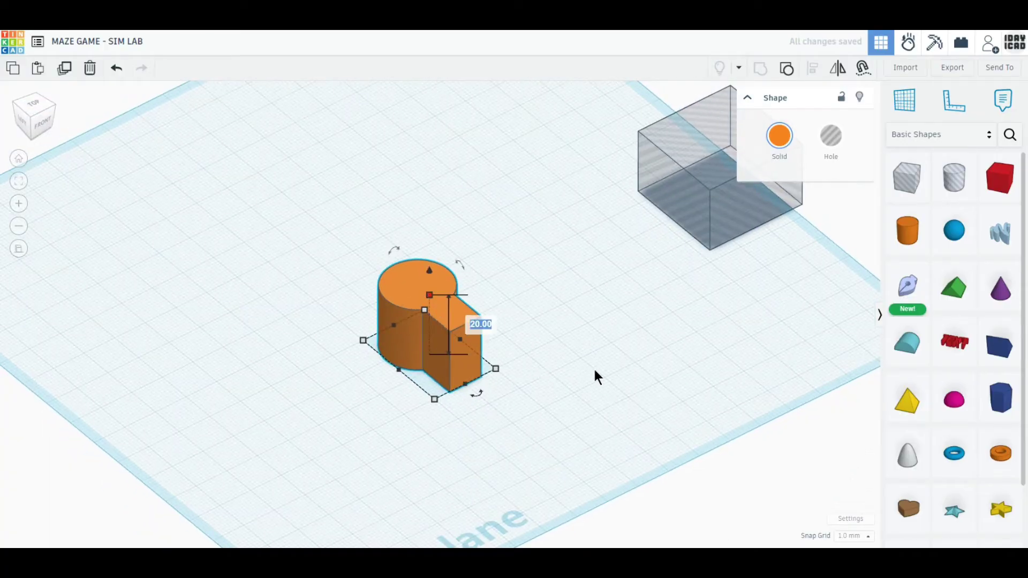
pyautogui.write('30')
pyautogui.press('Return')
# Cut a gap through the orange shape's round part using the box hole, raised 5 mm and centred on the circle.
pyautogui.moveTo(701, 184); pyautogui.dragTo(597, 289)
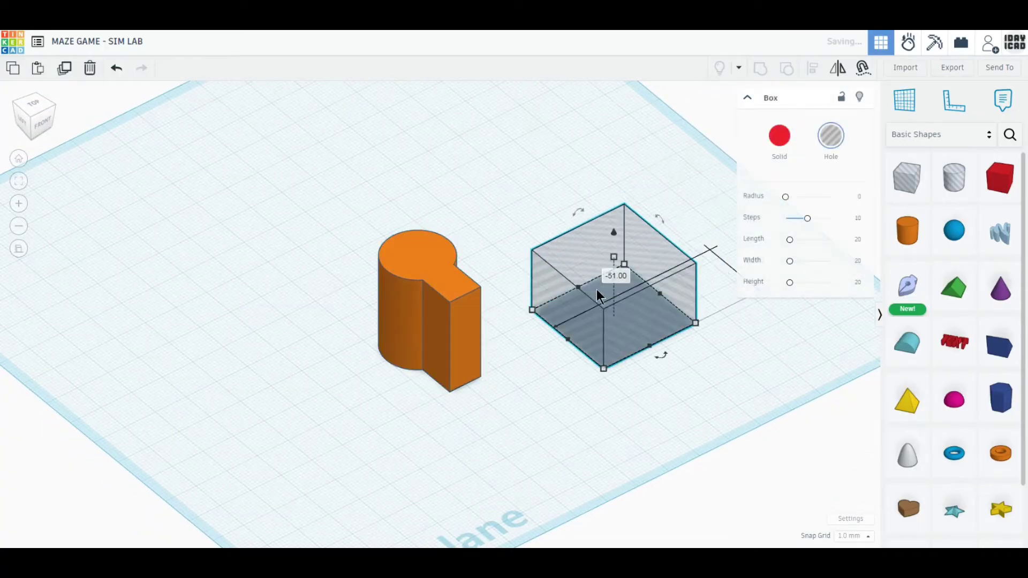
pyautogui.moveTo(612, 237); pyautogui.dragTo(618, 219)
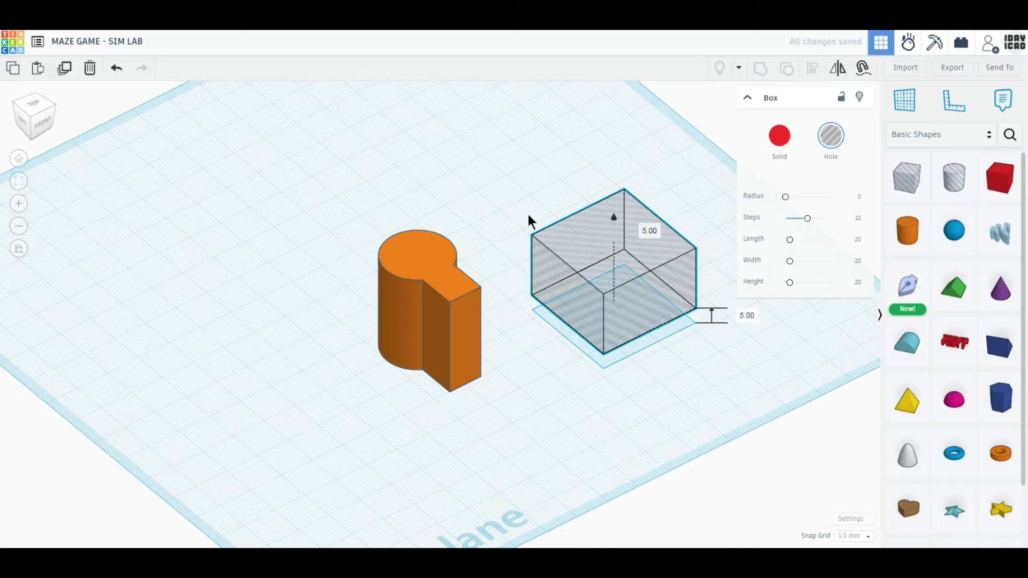
pyautogui.click(36, 106)
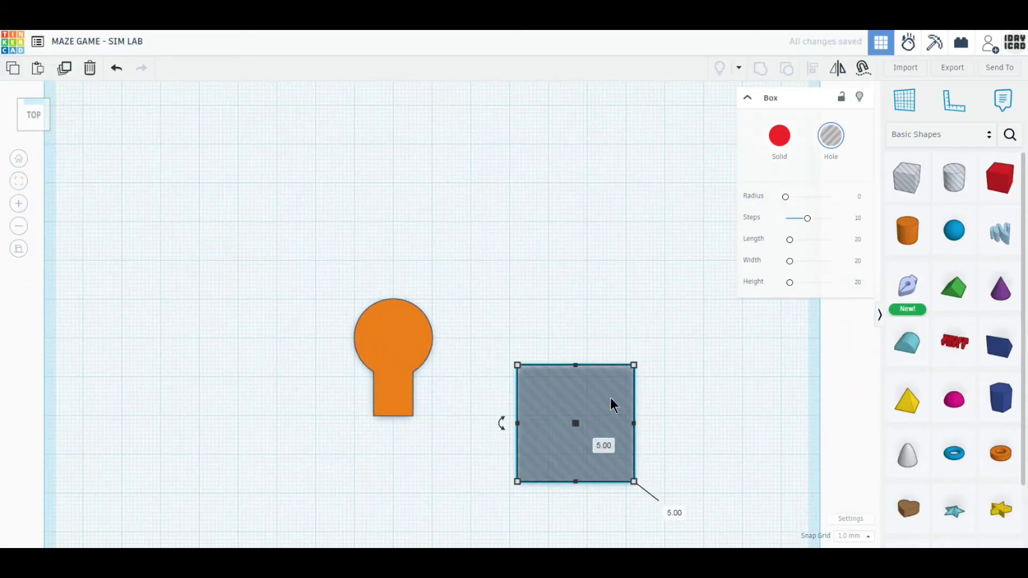
pyautogui.moveTo(612, 405); pyautogui.dragTo(433, 320)
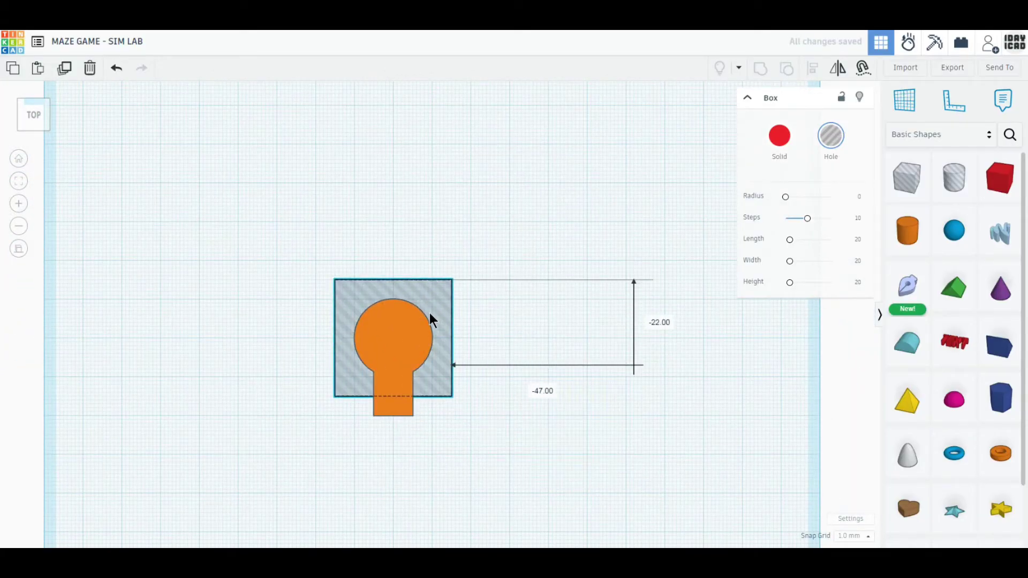
pyautogui.moveTo(475, 457); pyautogui.dragTo(377, 336)
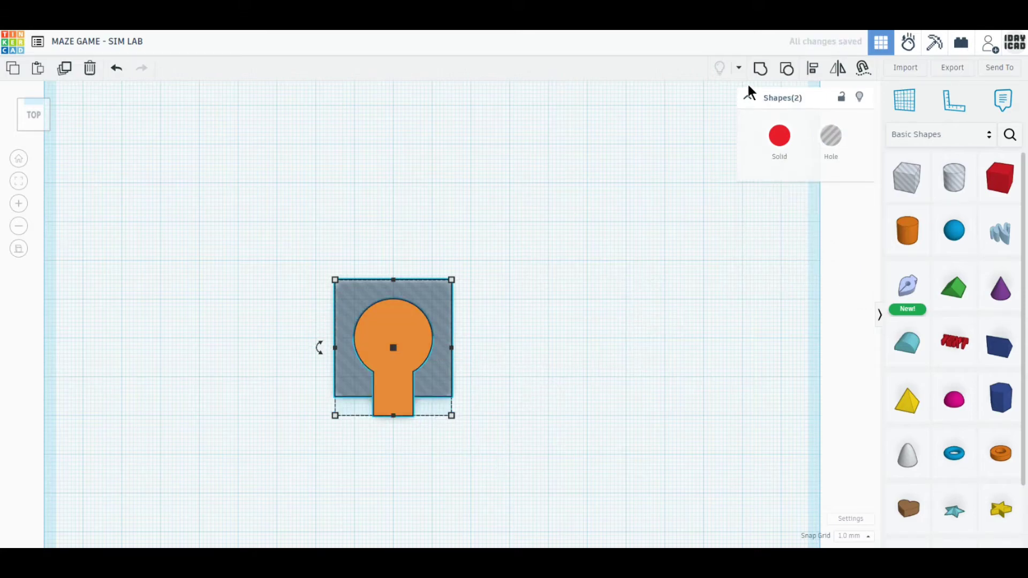
pyautogui.click(761, 69)
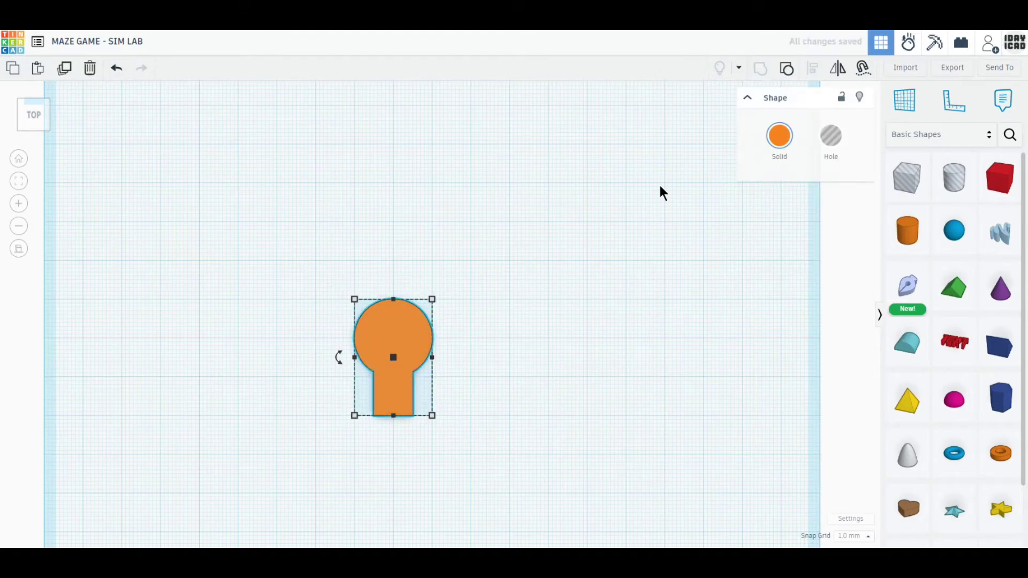
# Duplicate the C-shaped yoke, rotate the copy 90° onto its side and turn it 180° to face the opposite way.
pyautogui.moveTo(565, 356); pyautogui.dragTo(621, 293, button='right')
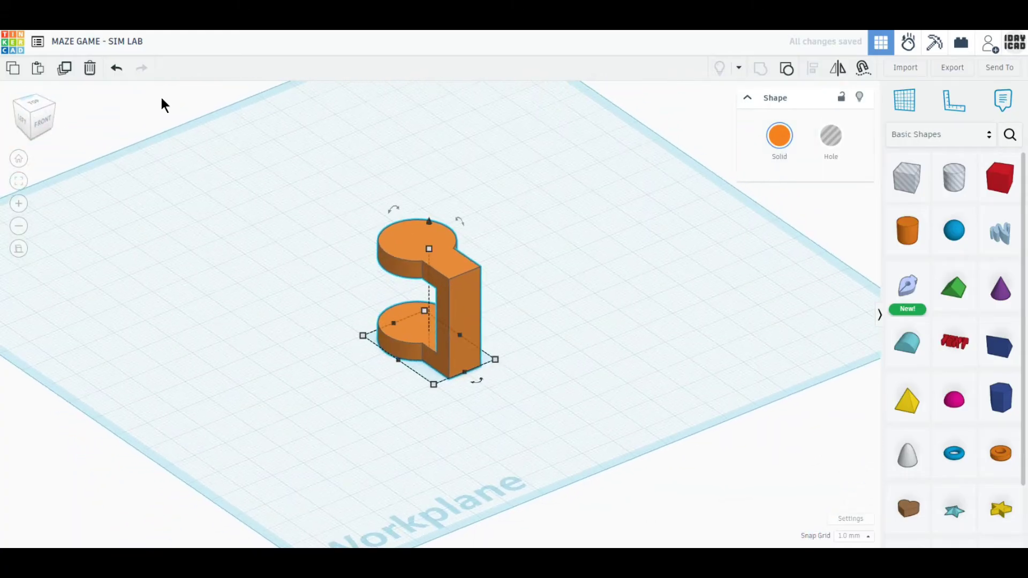
pyautogui.click(65, 69)
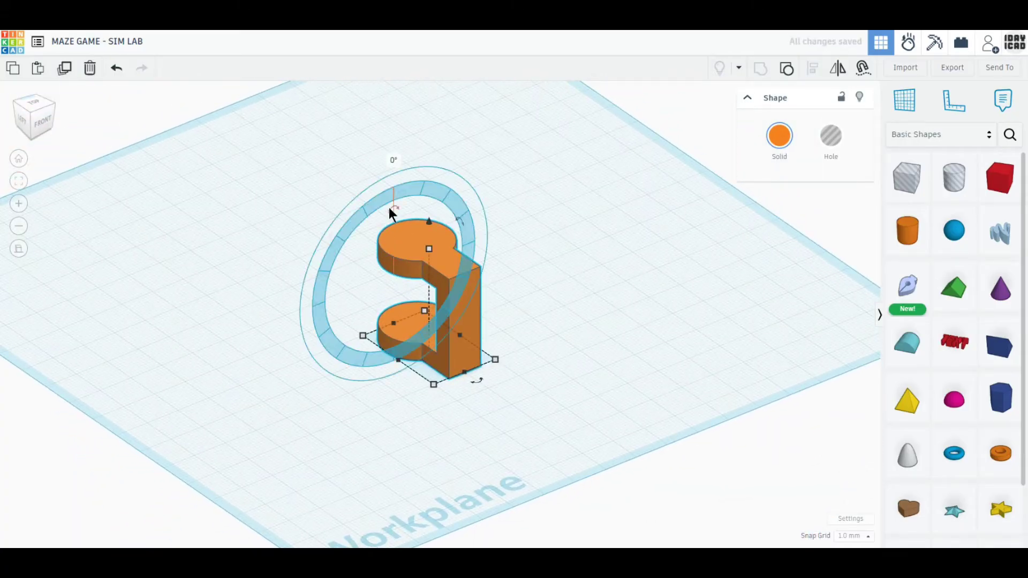
pyautogui.moveTo(388, 208); pyautogui.dragTo(358, 286)
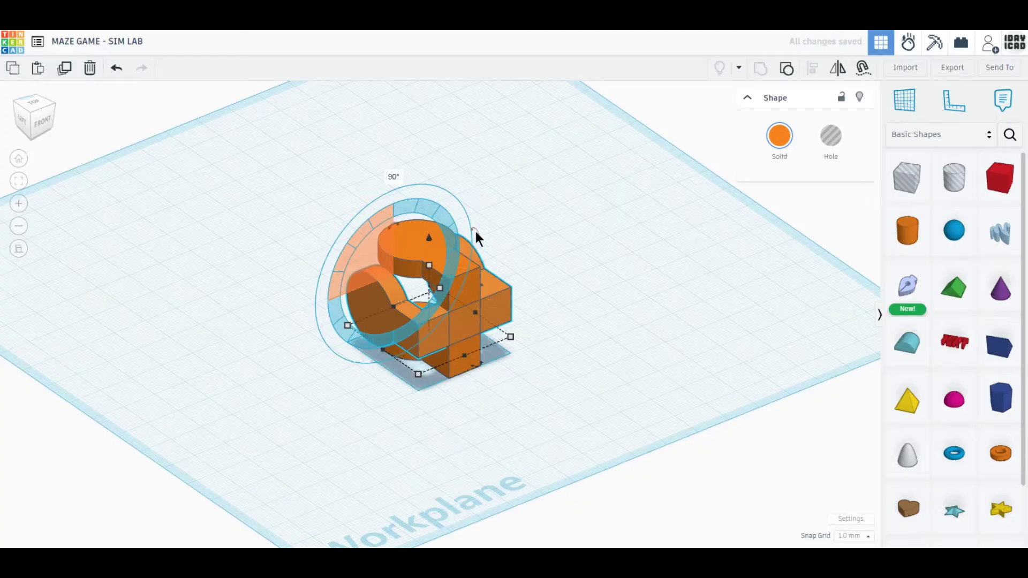
pyautogui.moveTo(475, 231); pyautogui.dragTo(471, 316)
# In top view, slide the rotated yoke back until its two discs flank the round part of the original yoke.
pyautogui.click(35, 104)
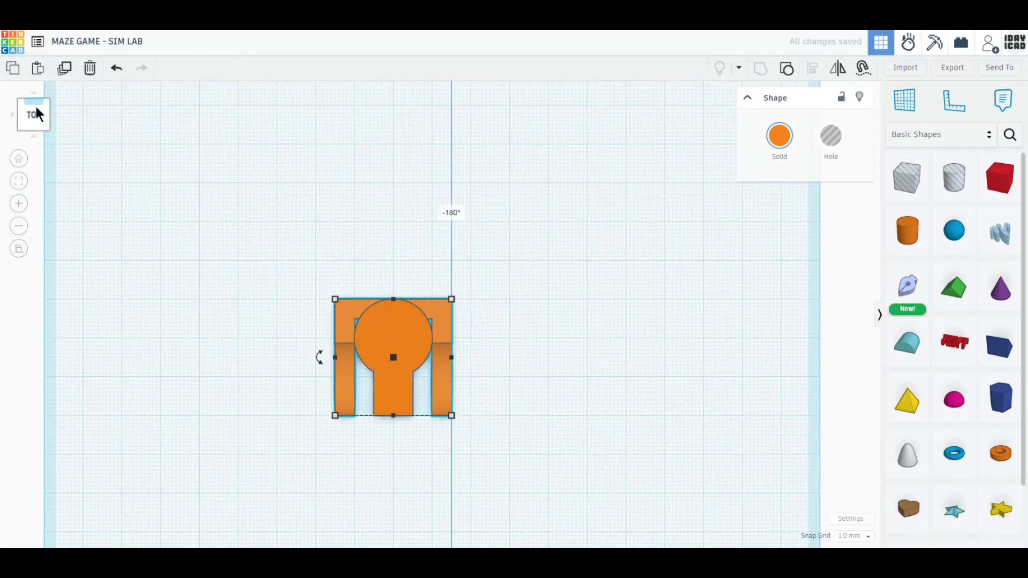
pyautogui.scroll(3, 418, 365)
pyautogui.moveTo(449, 377)
pyautogui.mouseDown()
pyautogui.moveTo(448, 342)
pyautogui.moveTo(445, 361)
pyautogui.mouseUp()
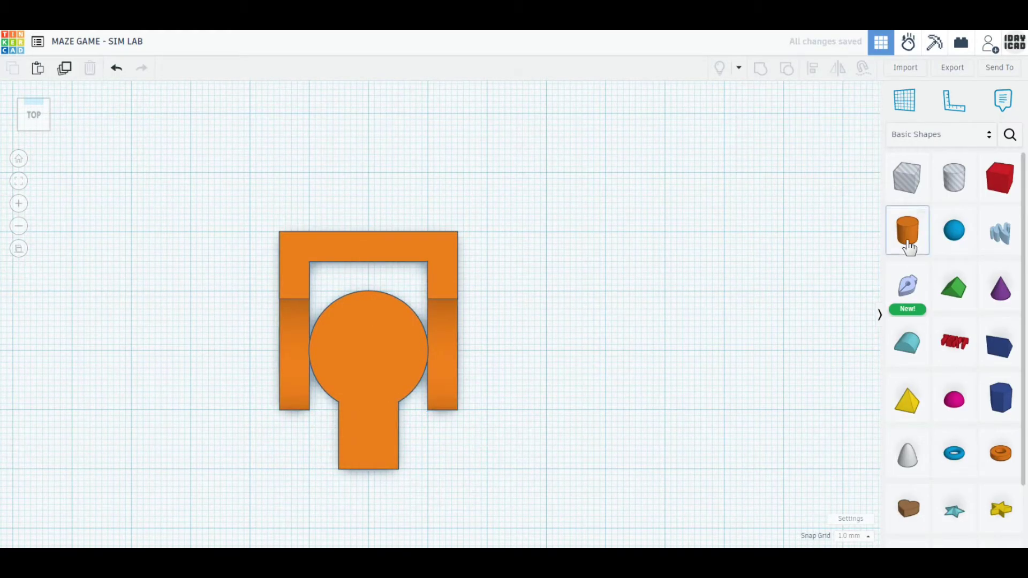
# Add another solid cylinder beside the interlocked yokes and set its sides to 128.
pyautogui.moveTo(908, 230); pyautogui.dragTo(659, 347)
pyautogui.moveTo(678, 394); pyautogui.dragTo(564, 453, button='right')
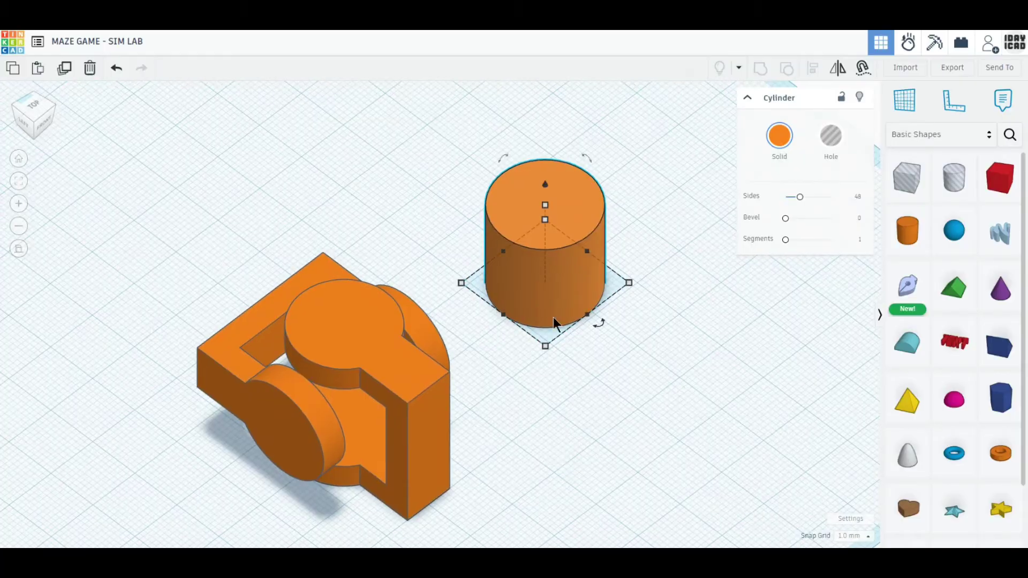
pyautogui.moveTo(800, 198); pyautogui.dragTo(834, 197)
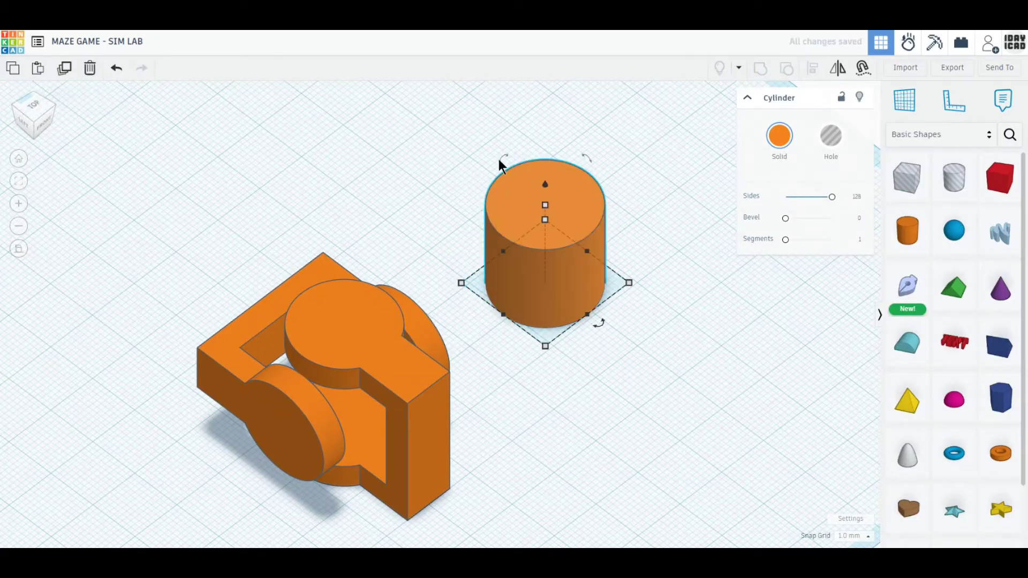
# Duplicate the new cylinder, rotate the copy 90° onto its side and group both into a crossed centre piece.
pyautogui.moveTo(501, 160); pyautogui.dragTo(466, 246)
pyautogui.moveTo(621, 349); pyautogui.dragTo(562, 233)
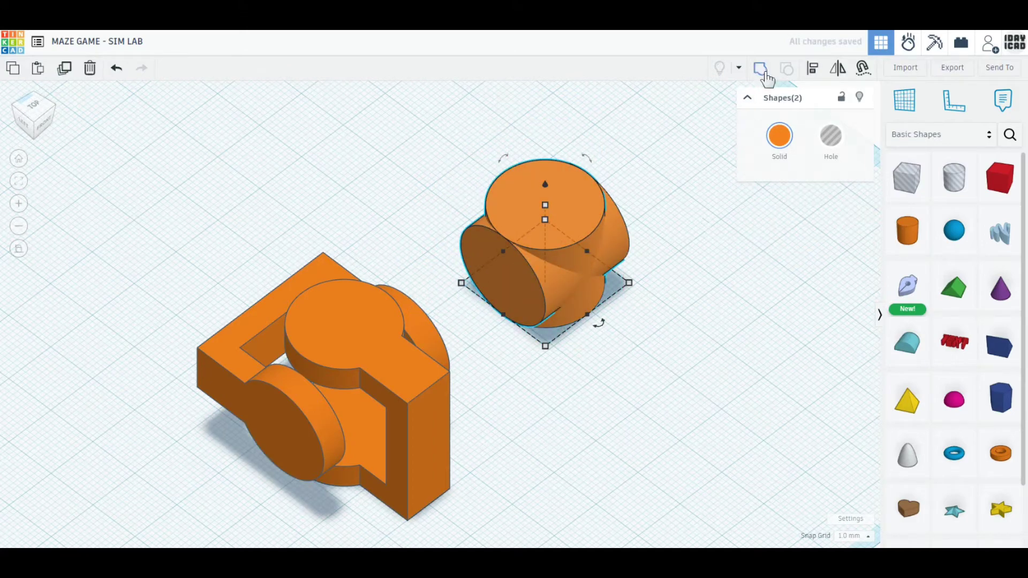
pyautogui.click(766, 75)
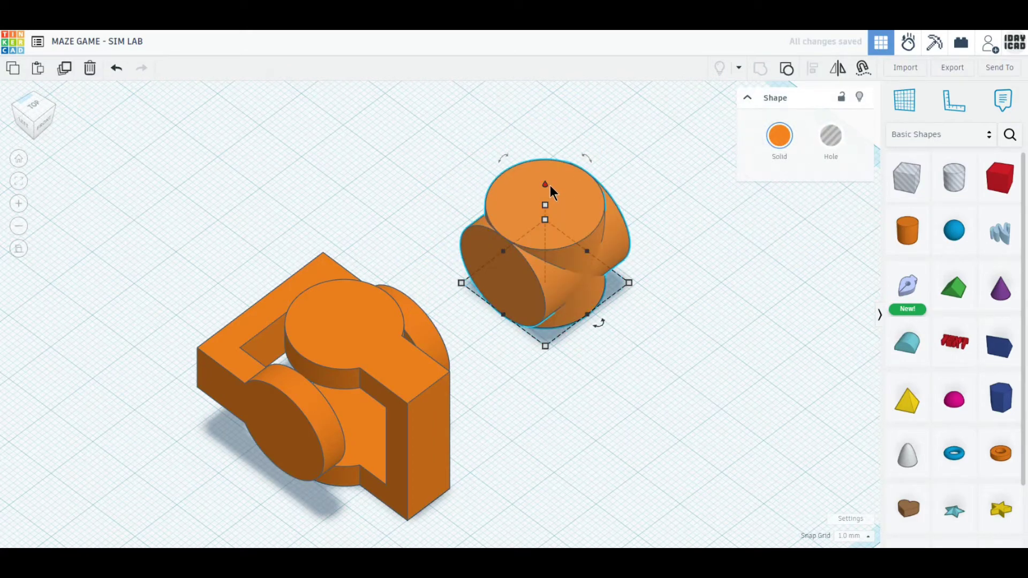
# Raise the crossed-cylinder piece 5 mm and centre it between the discs of the two yokes.
pyautogui.moveTo(551, 188); pyautogui.dragTo(546, 166)
pyautogui.click(33, 111)
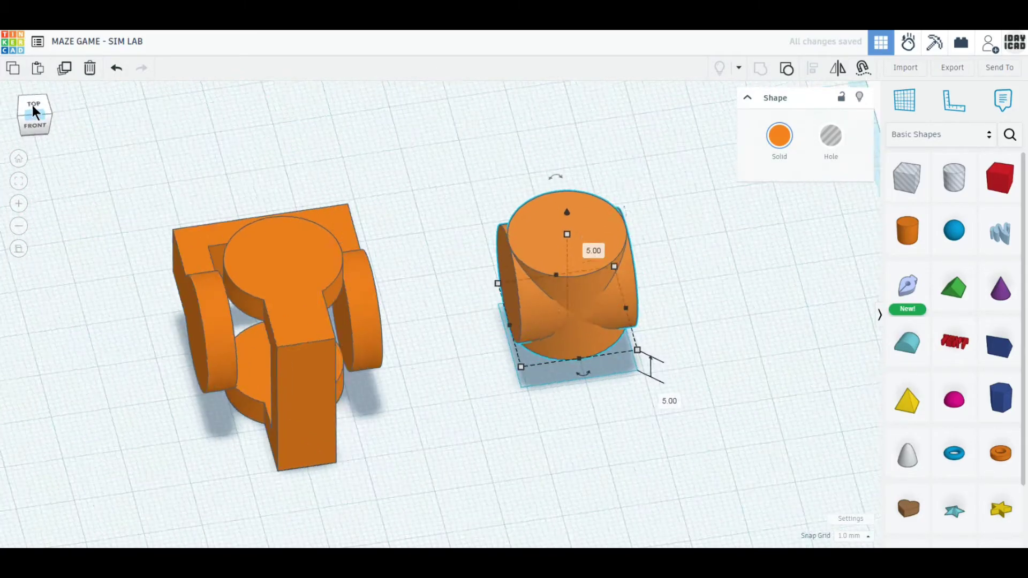
pyautogui.moveTo(587, 314); pyautogui.dragTo(289, 322)
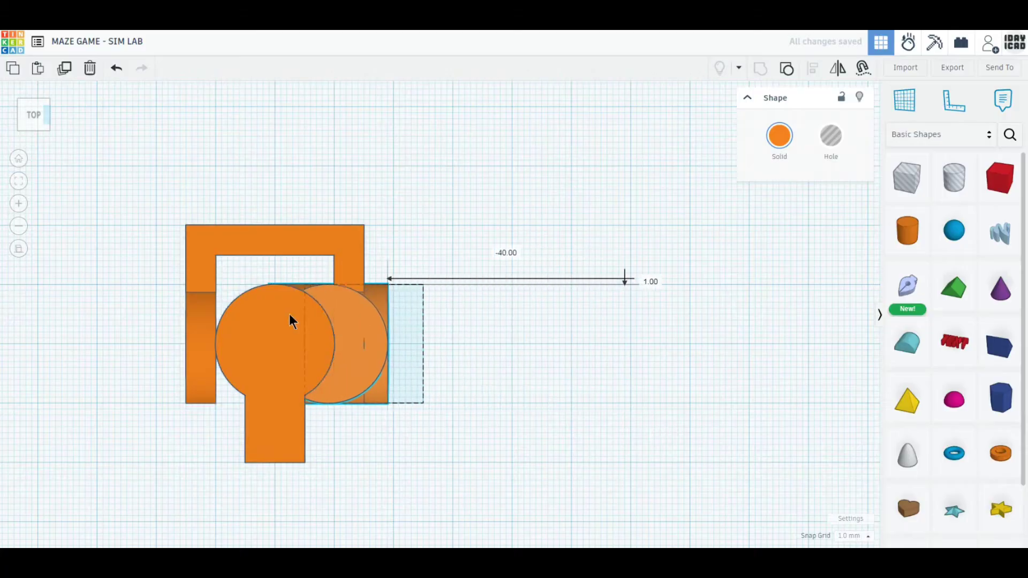
pyautogui.press('Left')
pyautogui.press('Left')
pyautogui.press('Left')
pyautogui.press('Left')
pyautogui.press('Left')
pyautogui.press('Left')
pyautogui.press('Left')
pyautogui.press('Left')
pyautogui.press('Left')
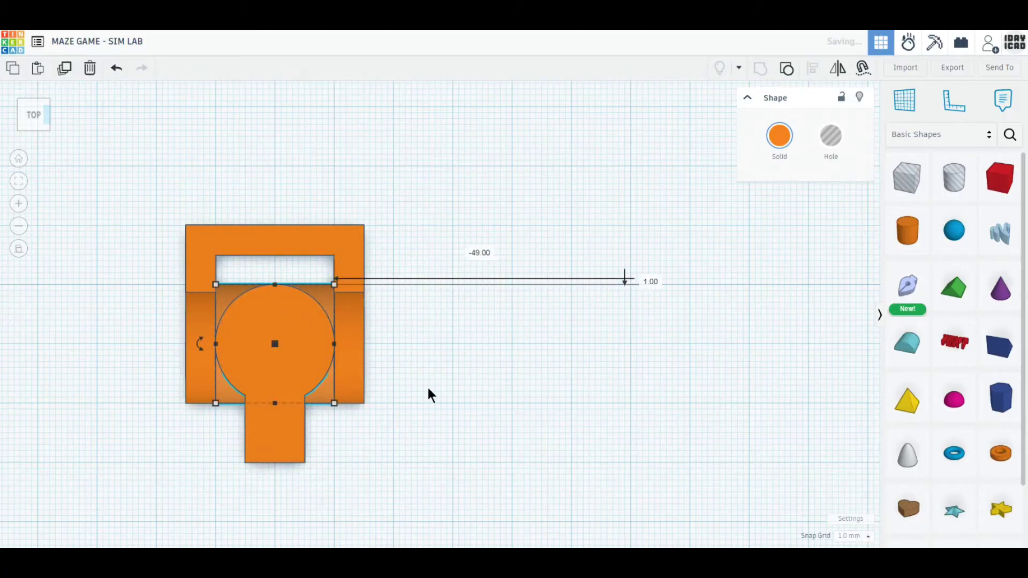
# Colour the sideways yoke yellow, the crossed centre piece green and the upright yoke blue.
pyautogui.moveTo(429, 395); pyautogui.dragTo(576, 339, button='right')
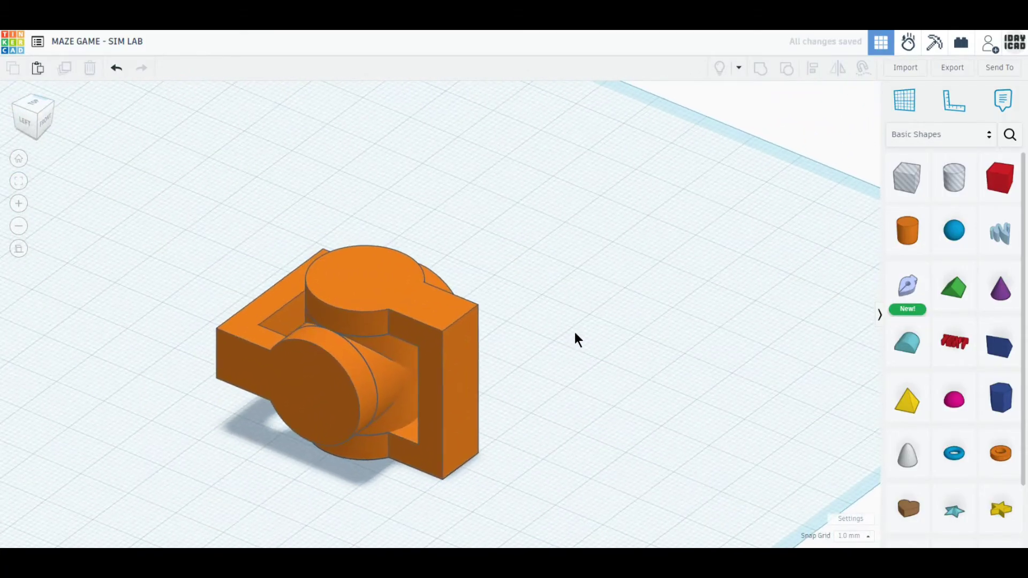
pyautogui.click(346, 392)
pyautogui.click(780, 138)
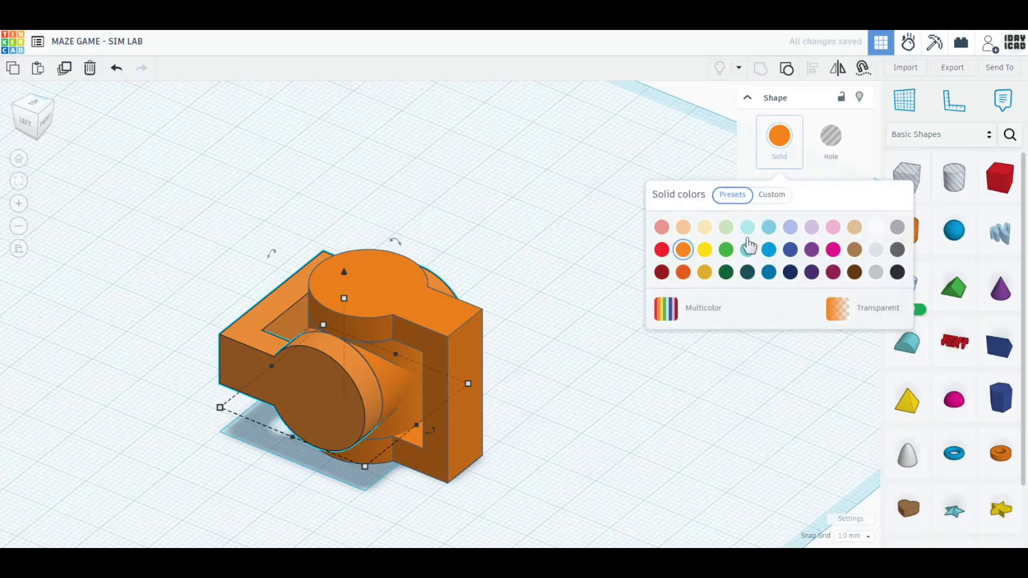
pyautogui.click(704, 256)
pyautogui.click(401, 391)
pyautogui.click(779, 137)
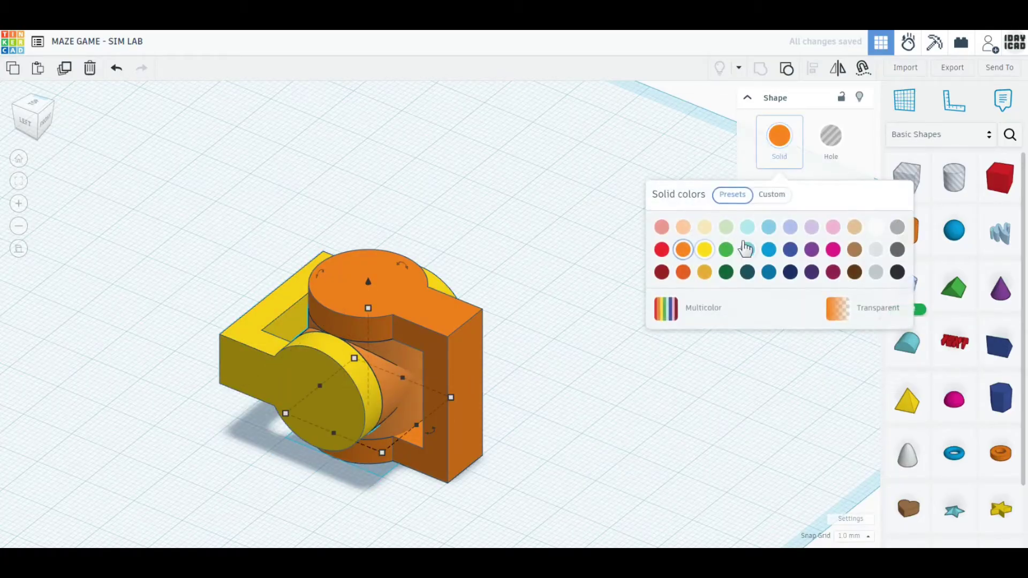
pyautogui.click(727, 249)
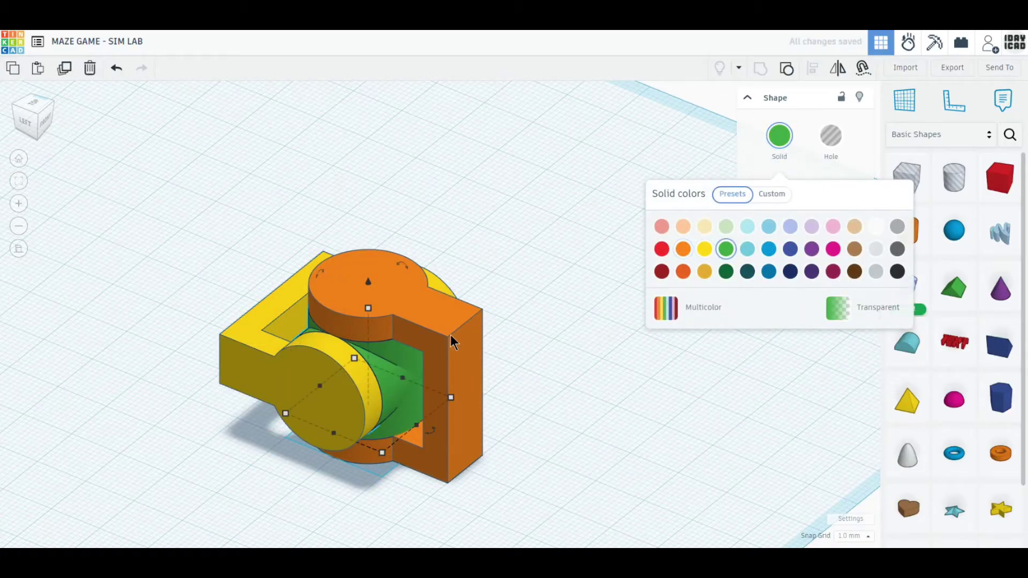
pyautogui.click(791, 137)
pyautogui.click(768, 251)
# Rotate all three joint parts together 90° so the yellow yoke's arm is on top, and raise them 5 mm onto the workplane.
pyautogui.moveTo(223, 207); pyautogui.dragTo(485, 464)
pyautogui.moveTo(420, 229); pyautogui.dragTo(478, 339)
pyautogui.moveTo(368, 233); pyautogui.dragTo(371, 210)
pyautogui.click(34, 105)
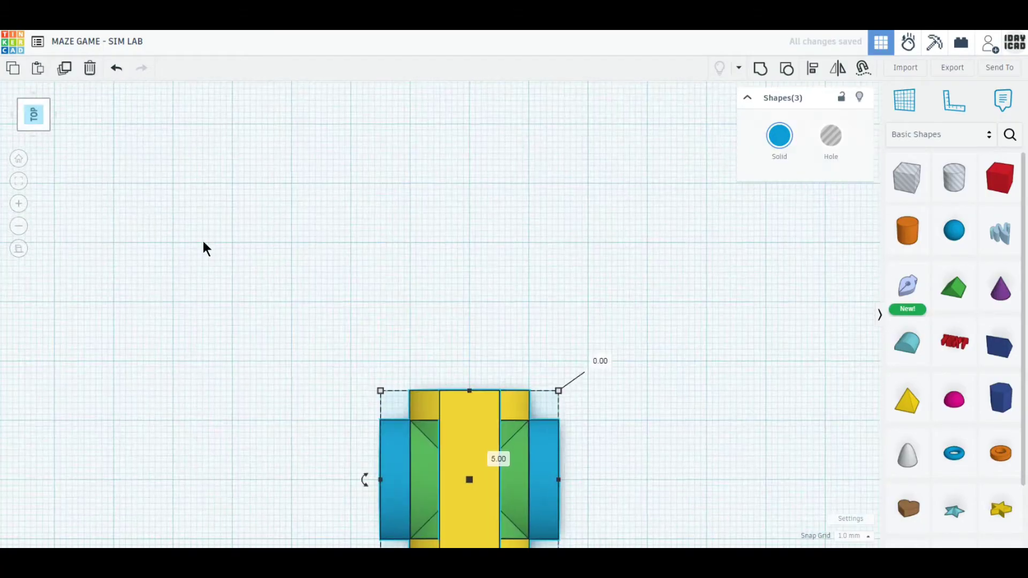
pyautogui.click(45, 108)
pyautogui.click(32, 100)
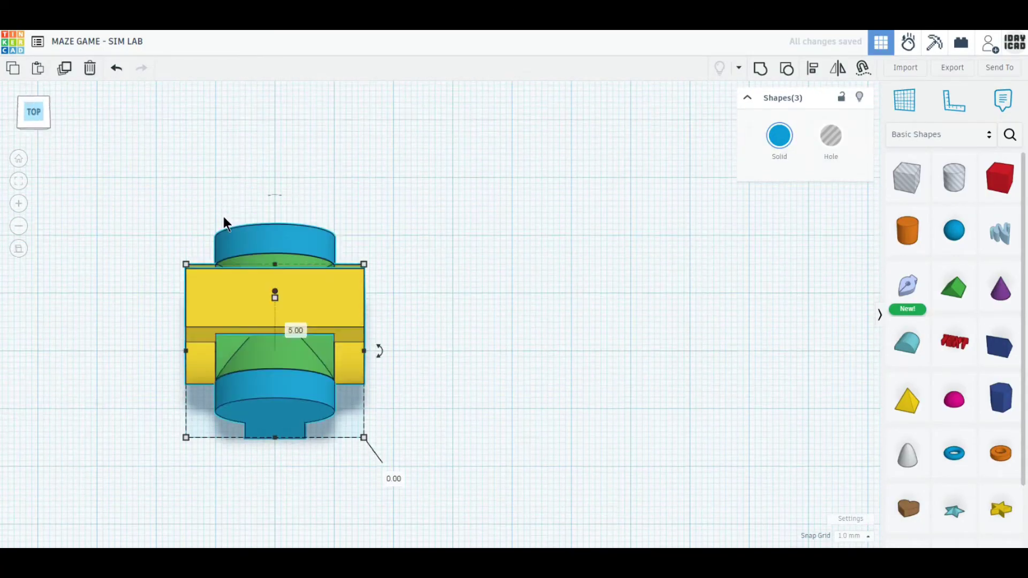
# Move the three joint parts together to the middle of the workplane.
pyautogui.scroll(-5, 598, 464)
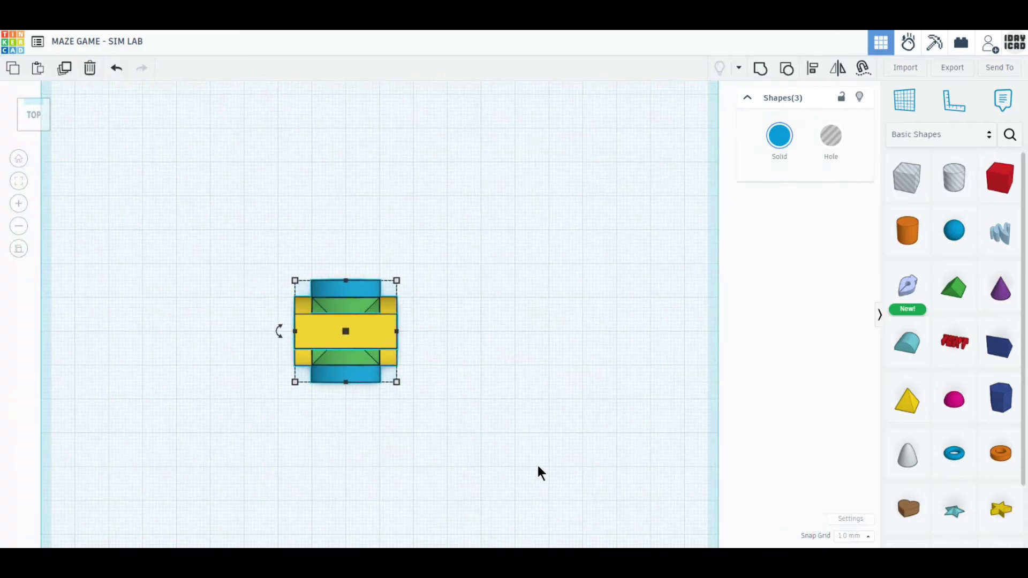
pyautogui.moveTo(379, 349); pyautogui.dragTo(407, 316)
pyautogui.scroll(-2, 556, 356)
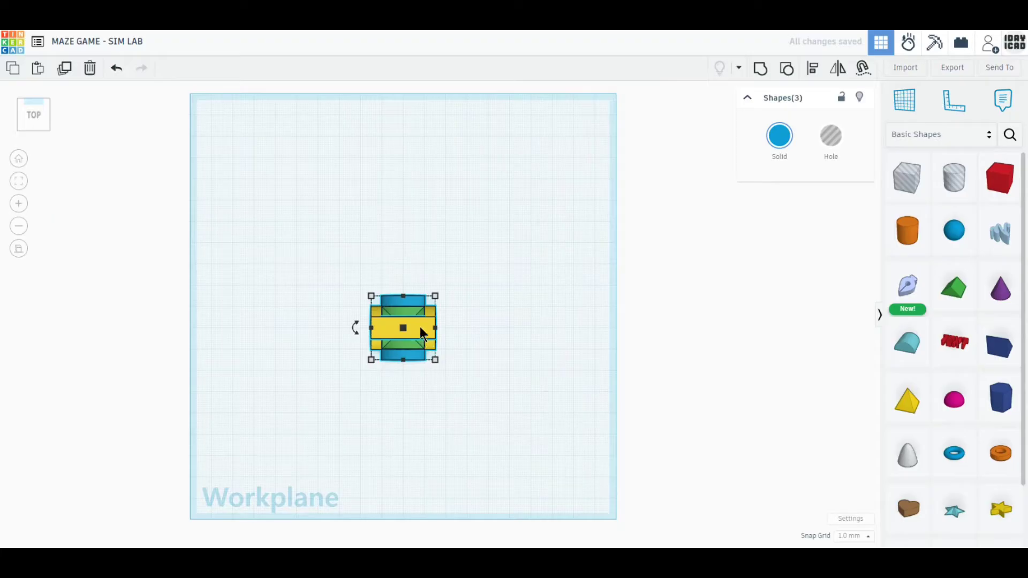
pyautogui.moveTo(420, 335); pyautogui.dragTo(419, 310)
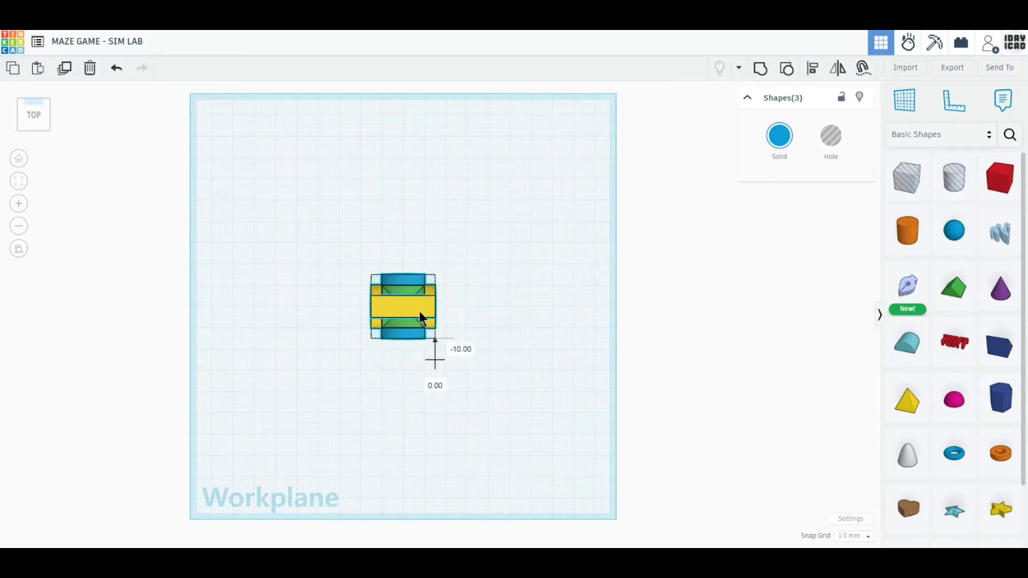
pyautogui.scroll(2, 419, 311)
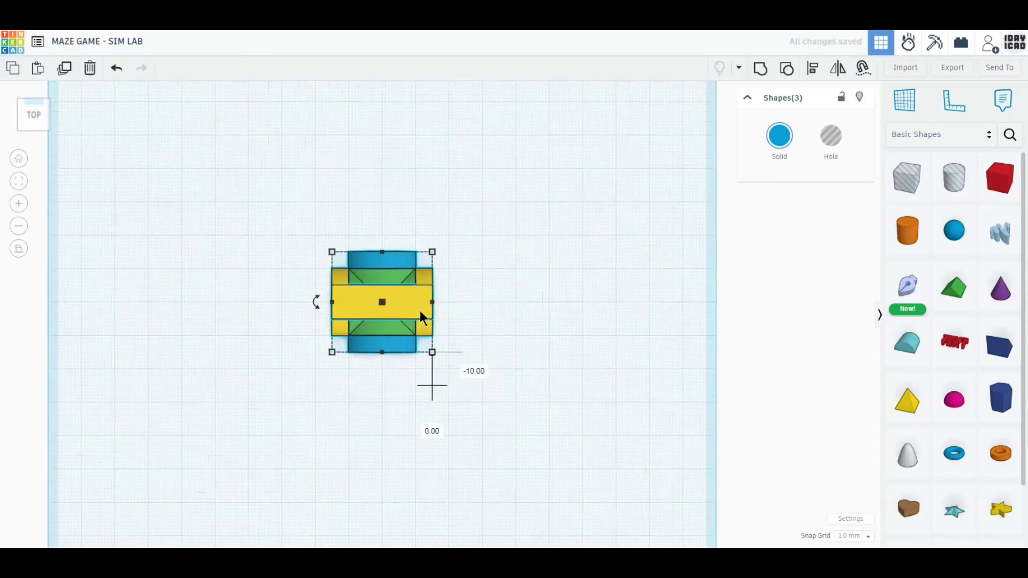
pyautogui.click(575, 403)
# Add a solid cylinder beside the joint and size it to a flat disc, 100 × 100 mm and 5 mm high.
pyautogui.moveTo(576, 402); pyautogui.dragTo(692, 298, button='right')
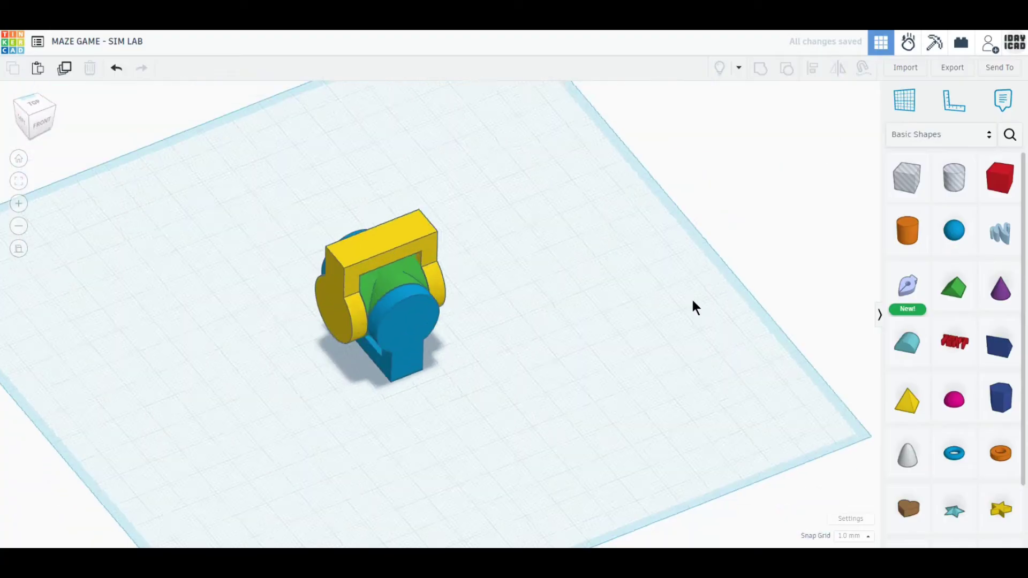
pyautogui.moveTo(913, 242); pyautogui.dragTo(535, 359)
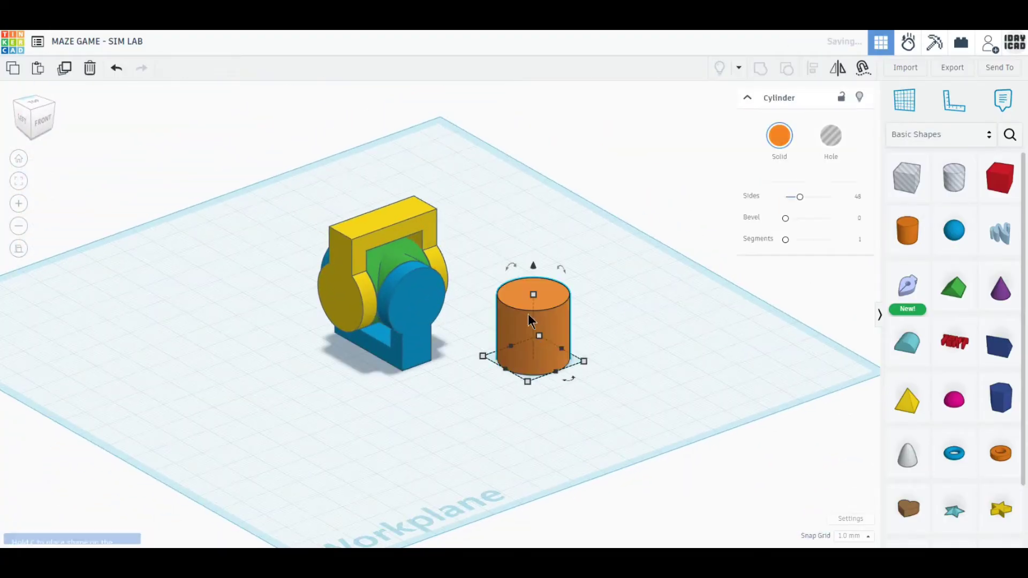
pyautogui.click(589, 329)
pyautogui.write('5')
pyautogui.press('Return')
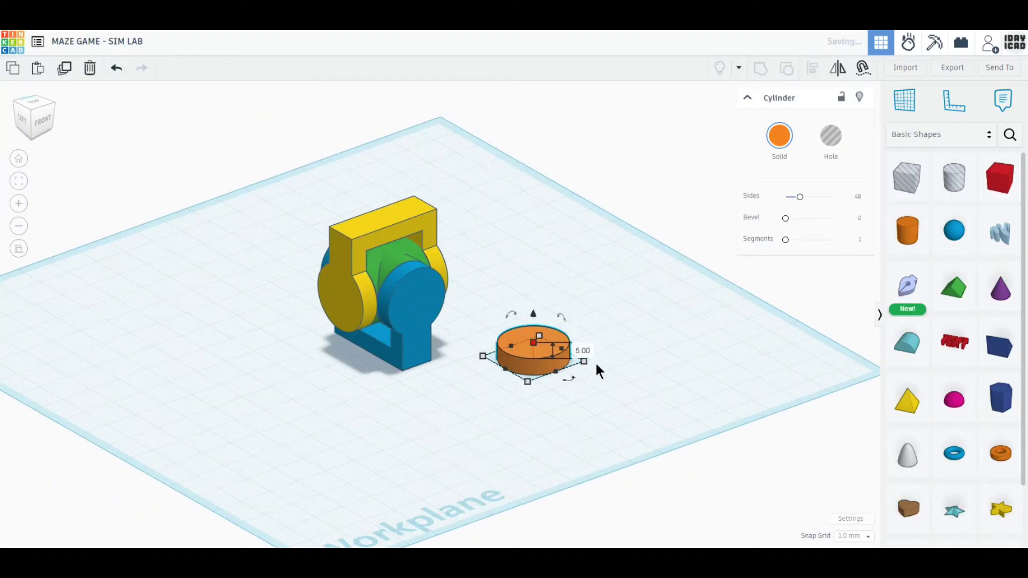
pyautogui.click(584, 362)
pyautogui.write('100')
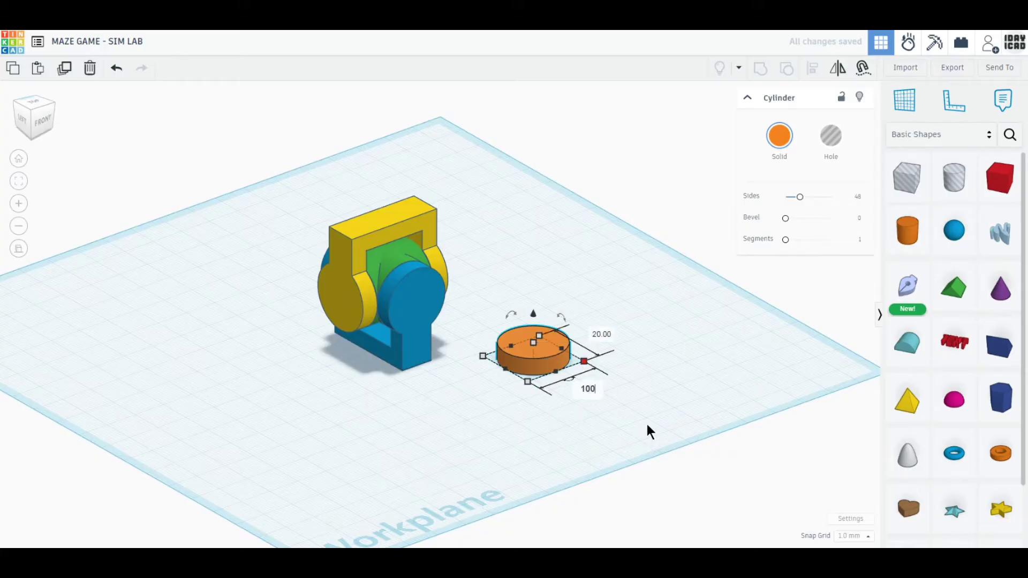
pyautogui.press('Return')
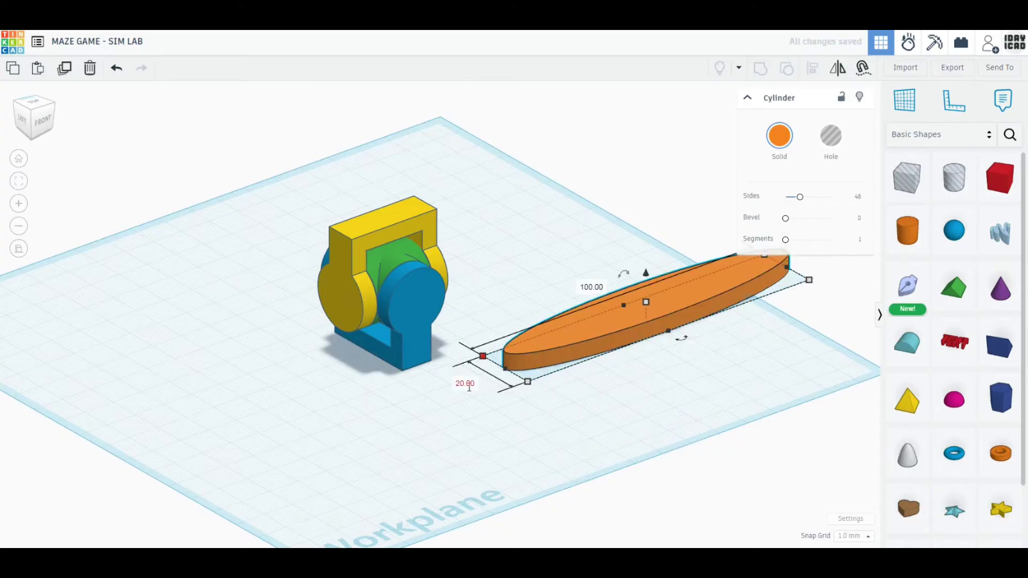
pyautogui.click(470, 385)
pyautogui.write('100')
pyautogui.press('Return')
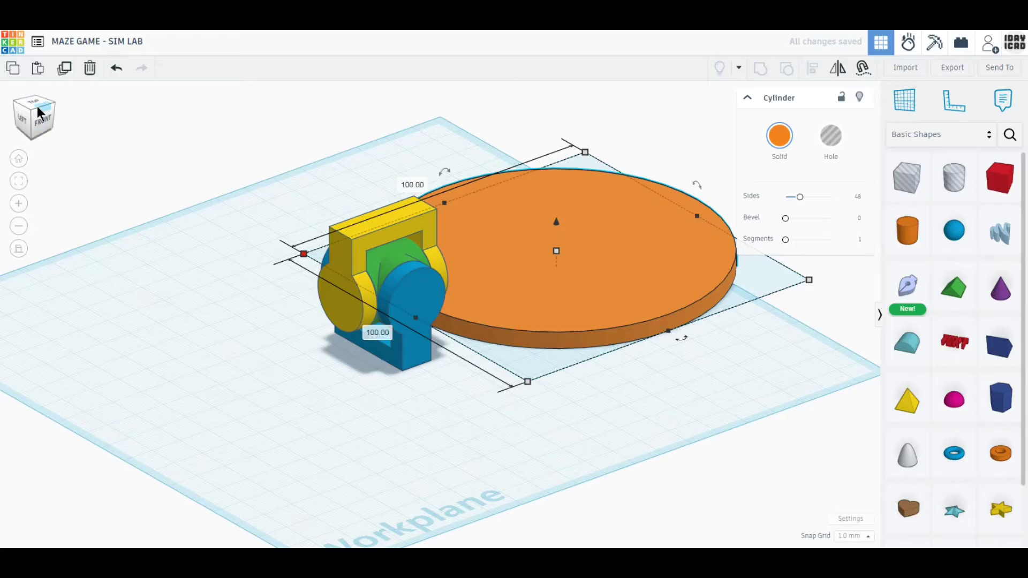
# Move the orange disc beneath the joint so that the blue yoke stands at its centre.
pyautogui.click(34, 102)
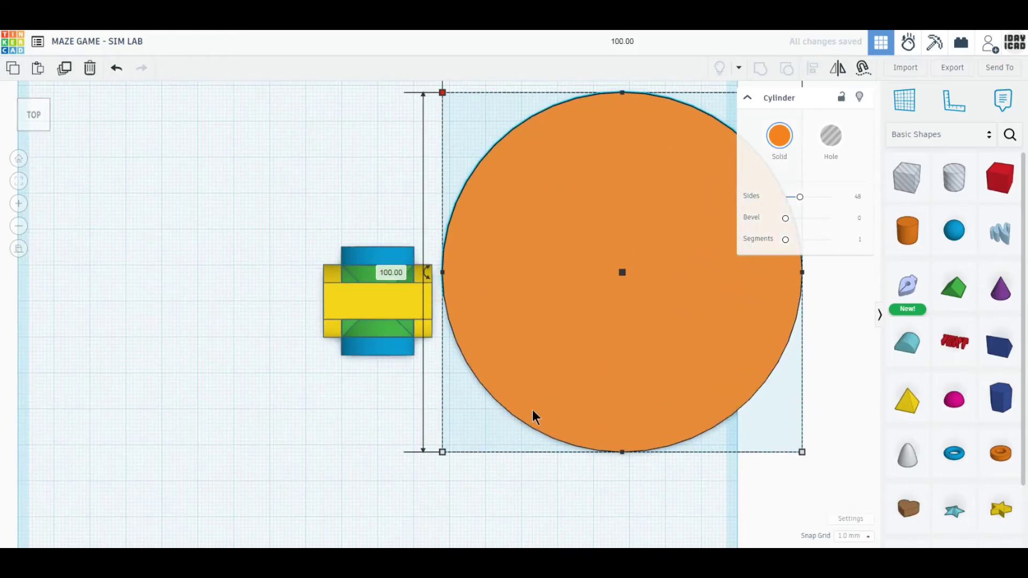
pyautogui.moveTo(613, 393); pyautogui.dragTo(395, 412)
pyautogui.moveTo(395, 412); pyautogui.dragTo(600, 289, button='right')
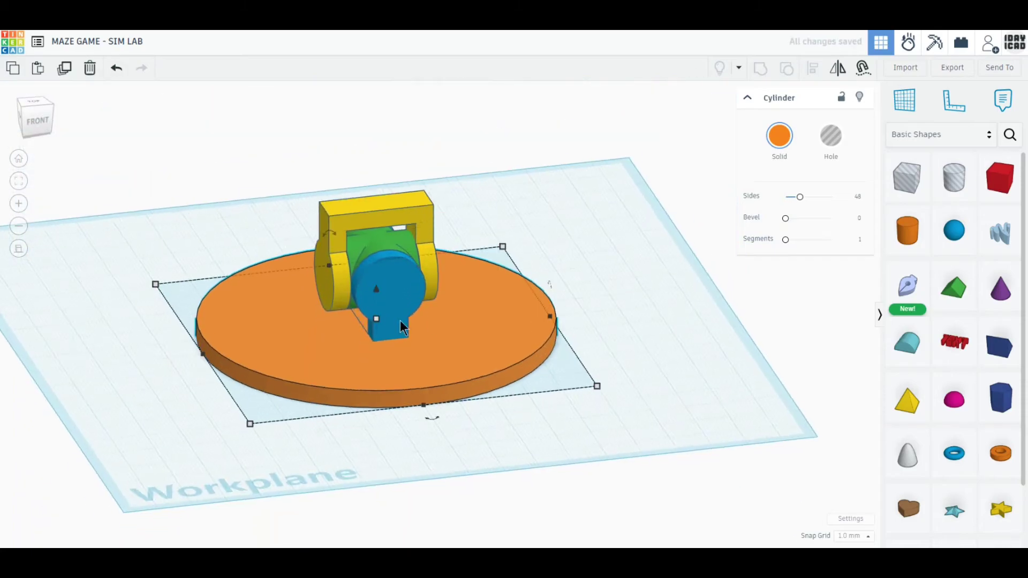
# Group the orange disc with the blue yoke and colour the group blue.
pyautogui.keyDown('shift'); pyautogui.click(391, 299); pyautogui.keyUp('shift')
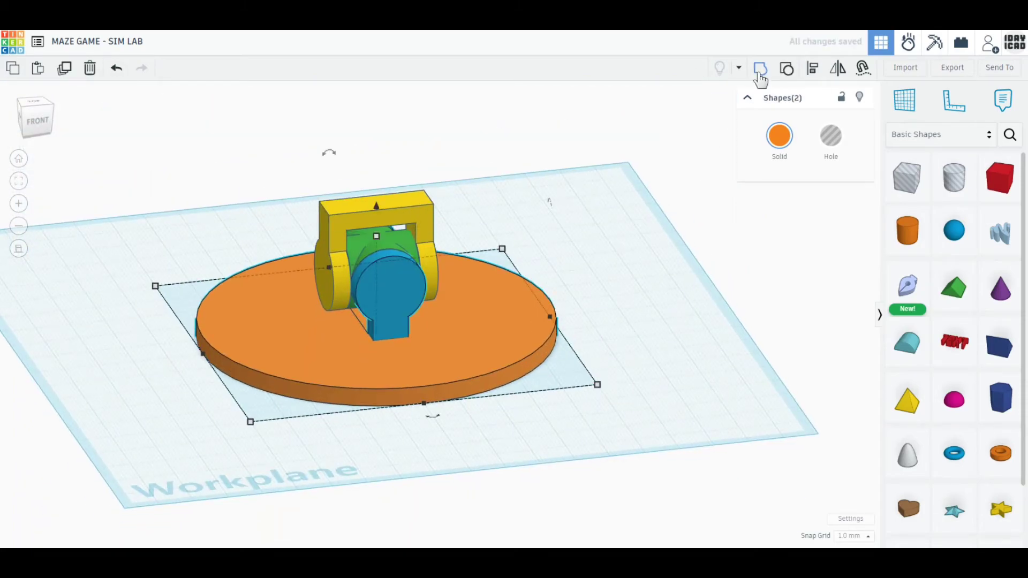
pyautogui.click(760, 74)
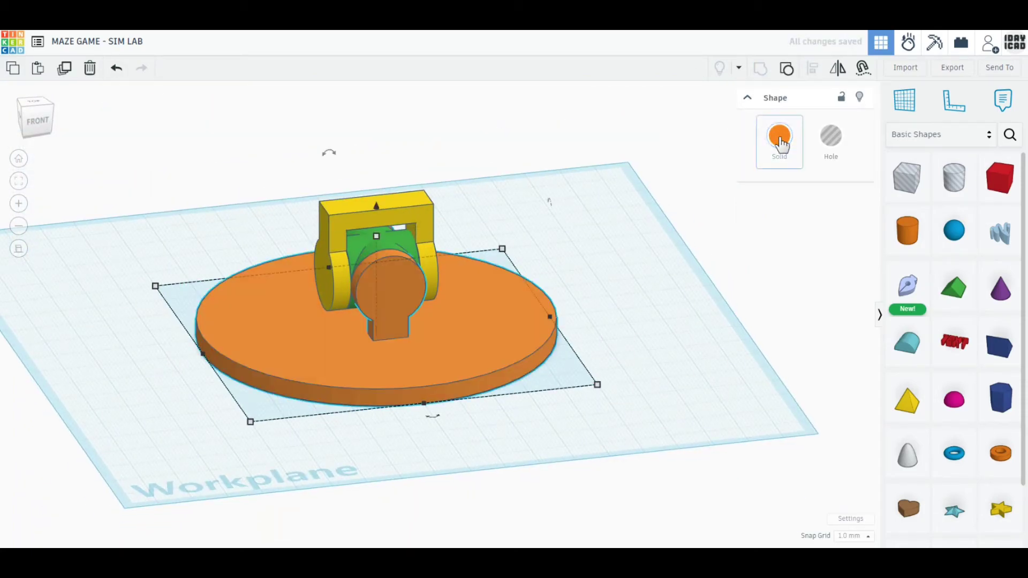
pyautogui.click(781, 141)
pyautogui.click(770, 257)
pyautogui.click(697, 394)
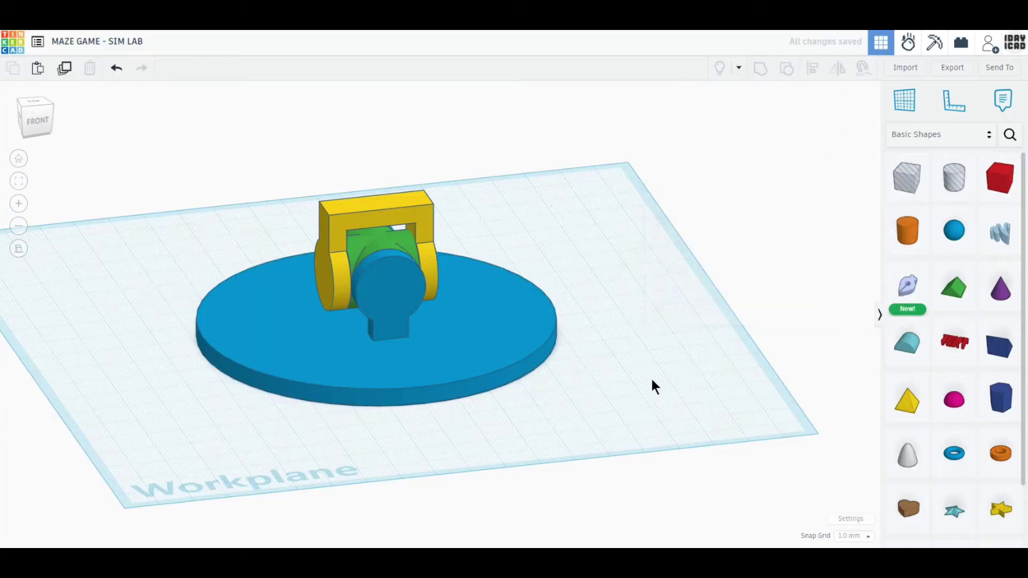
# Move the complete joint assembly off to the right of the workplane and place a solid box on the cleared area.
pyautogui.moveTo(600, 459); pyautogui.dragTo(343, 262)
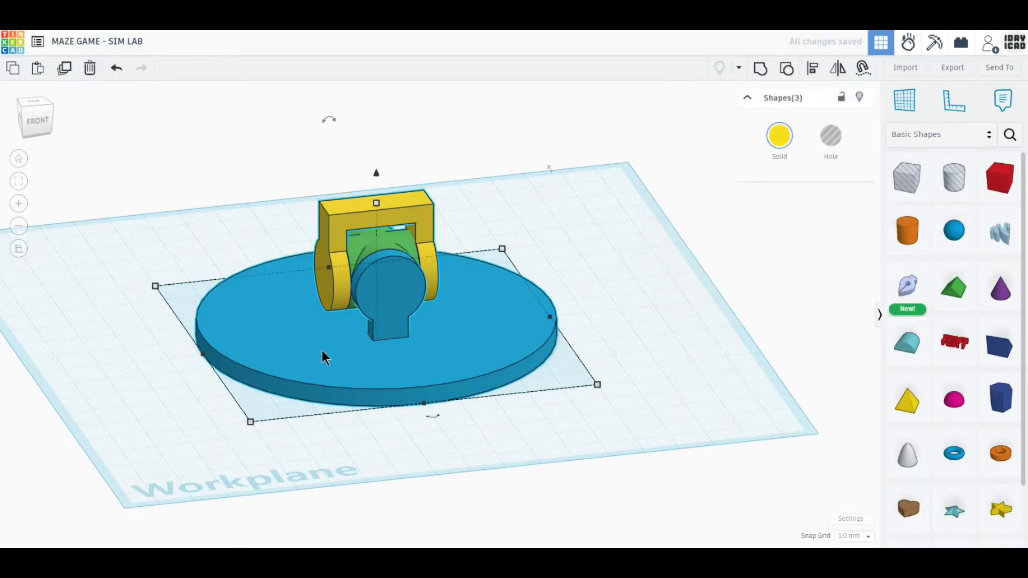
pyautogui.moveTo(322, 354); pyautogui.dragTo(854, 284)
pyautogui.click(907, 177)
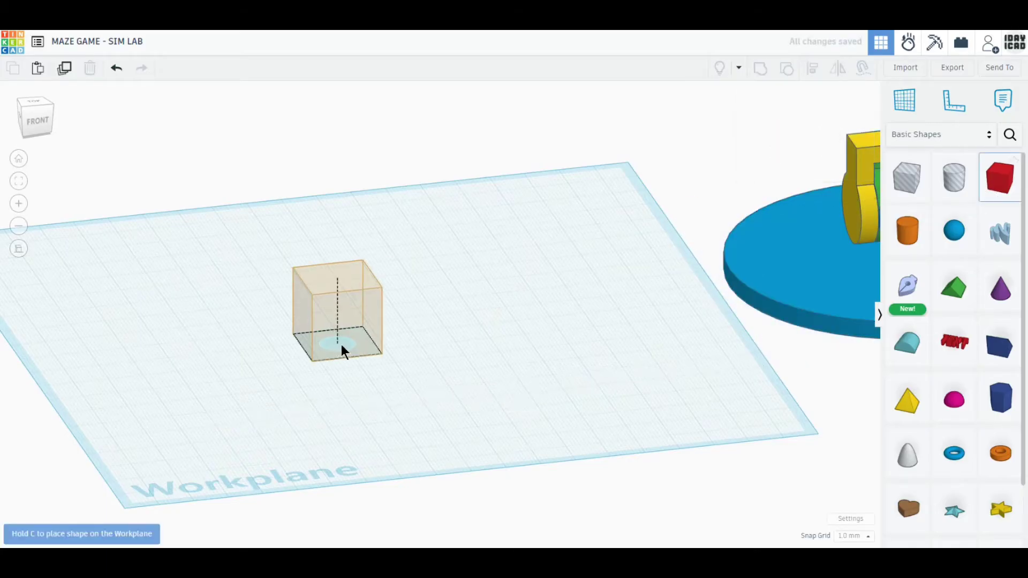
pyautogui.click(342, 345)
# Size the red box to a plate 100 × 100 mm and 10 mm high.
pyautogui.click(338, 279)
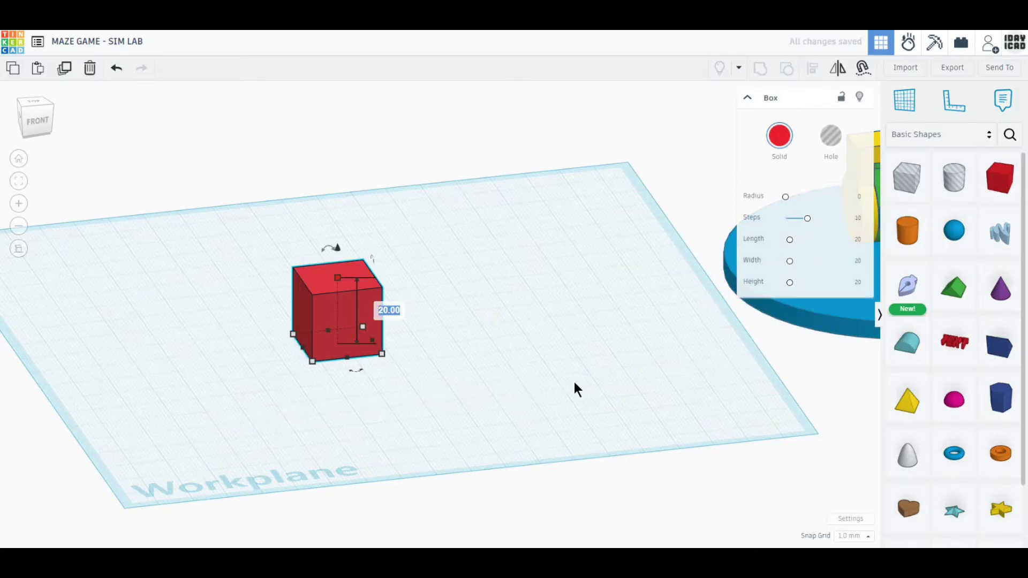
pyautogui.write('10')
pyautogui.press('Return')
pyautogui.click(371, 377)
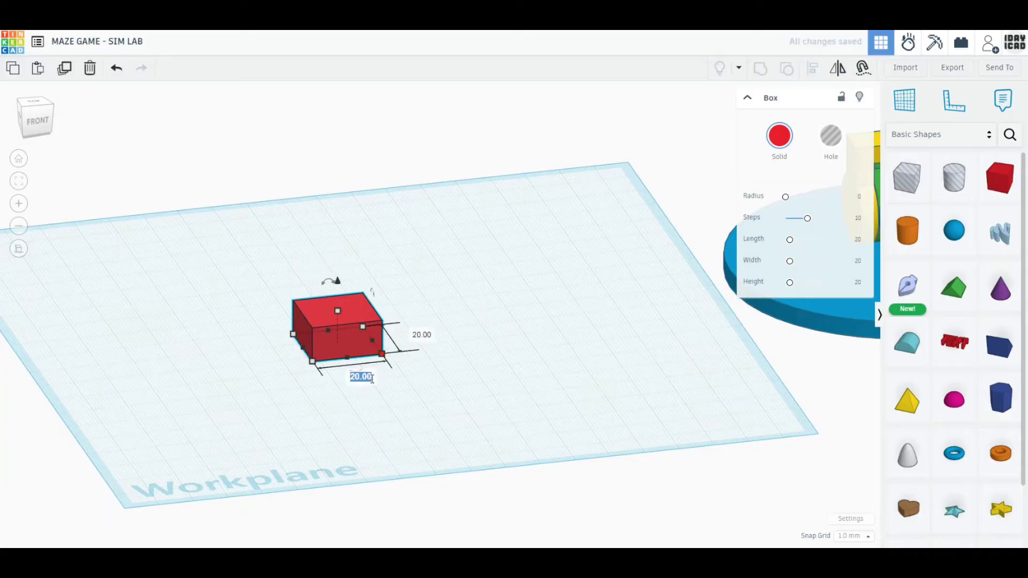
pyautogui.write('100')
pyautogui.press('Return')
pyautogui.click(696, 305)
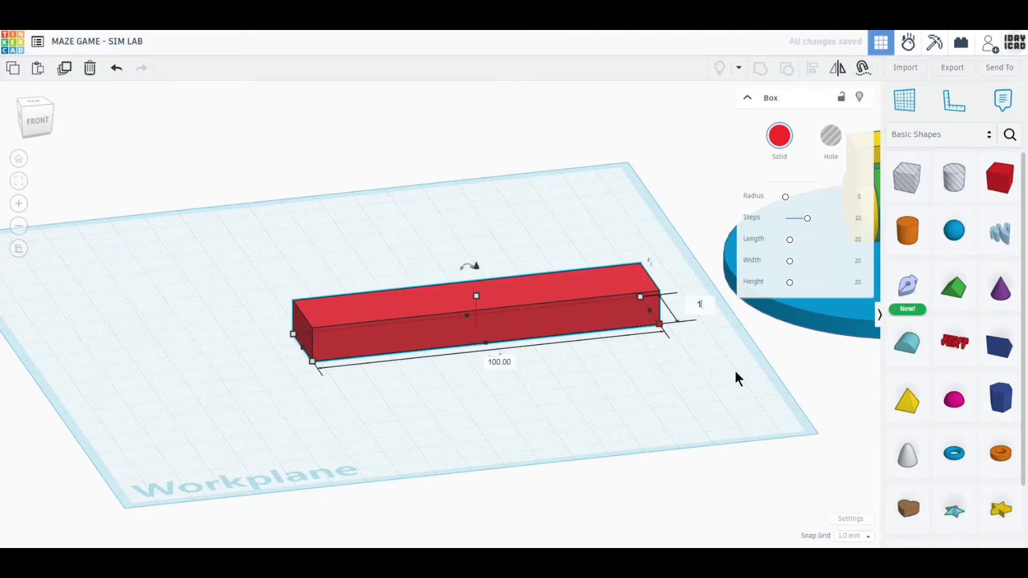
pyautogui.write('100')
pyautogui.press('Return')
# Move the red plate to the middle of the workplane, working from the top view.
pyautogui.moveTo(596, 393); pyautogui.dragTo(491, 361)
pyautogui.click(33, 99)
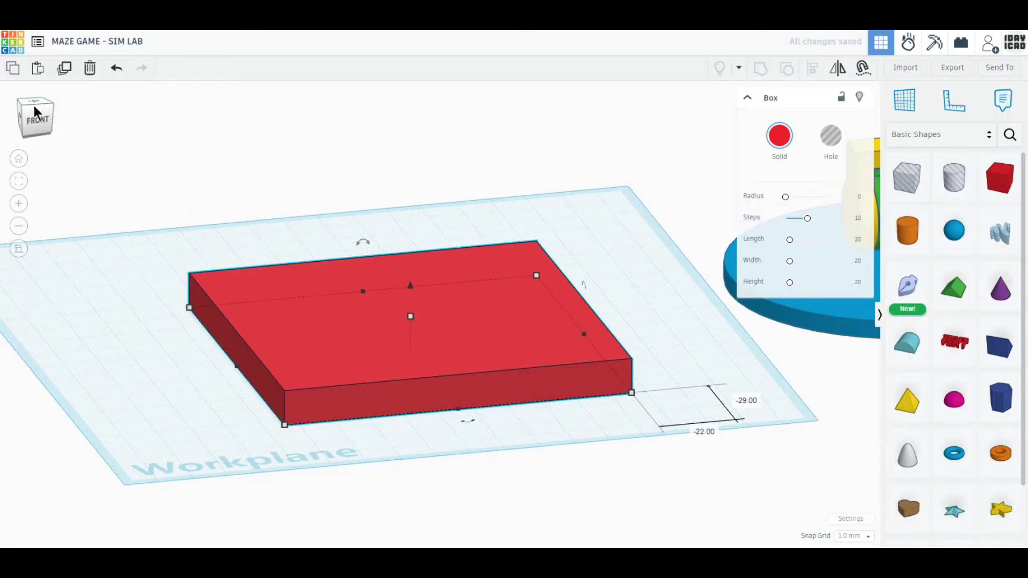
pyautogui.click(34, 107)
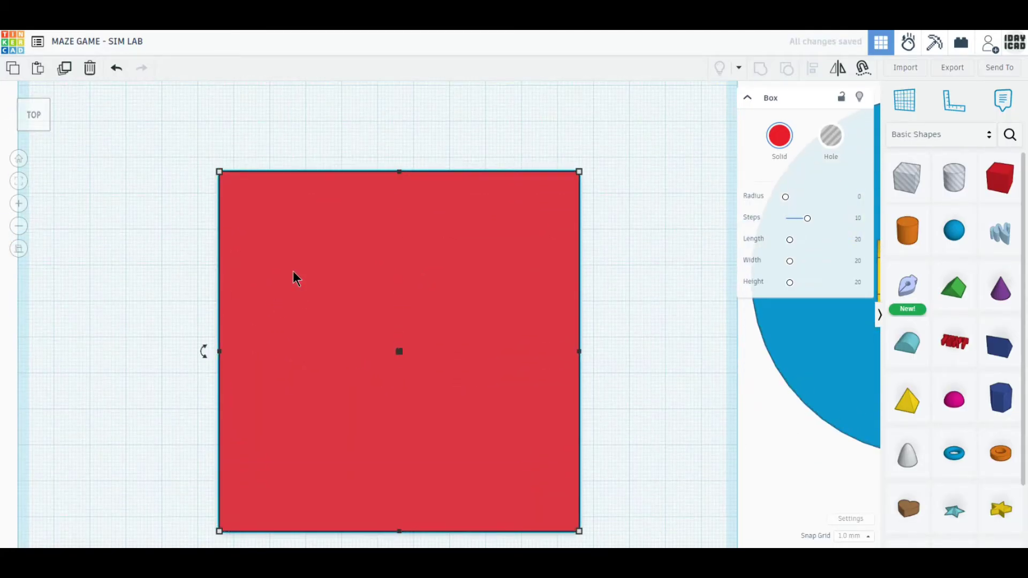
pyautogui.moveTo(293, 271); pyautogui.dragTo(278, 242)
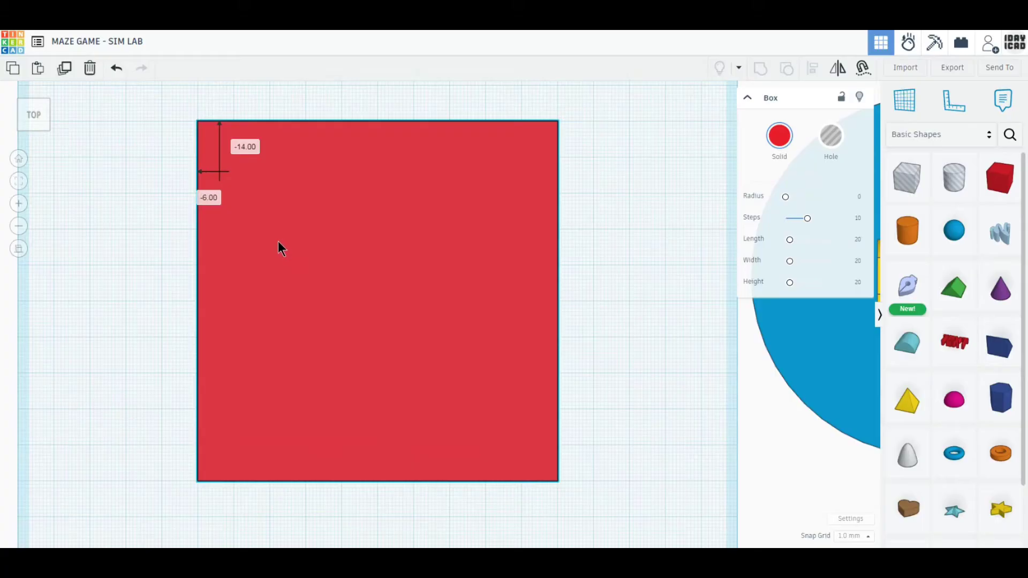
# Add a box hole beside the red plate and size it 18 mm wide and 38 mm long.
pyautogui.moveTo(907, 177); pyautogui.dragTo(641, 311)
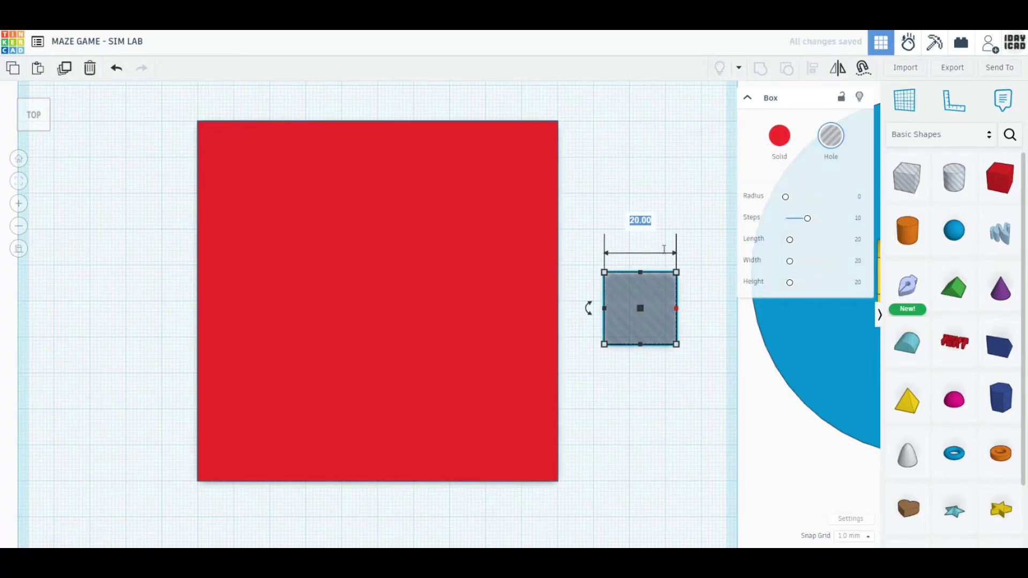
pyautogui.write('18')
pyautogui.press('Return')
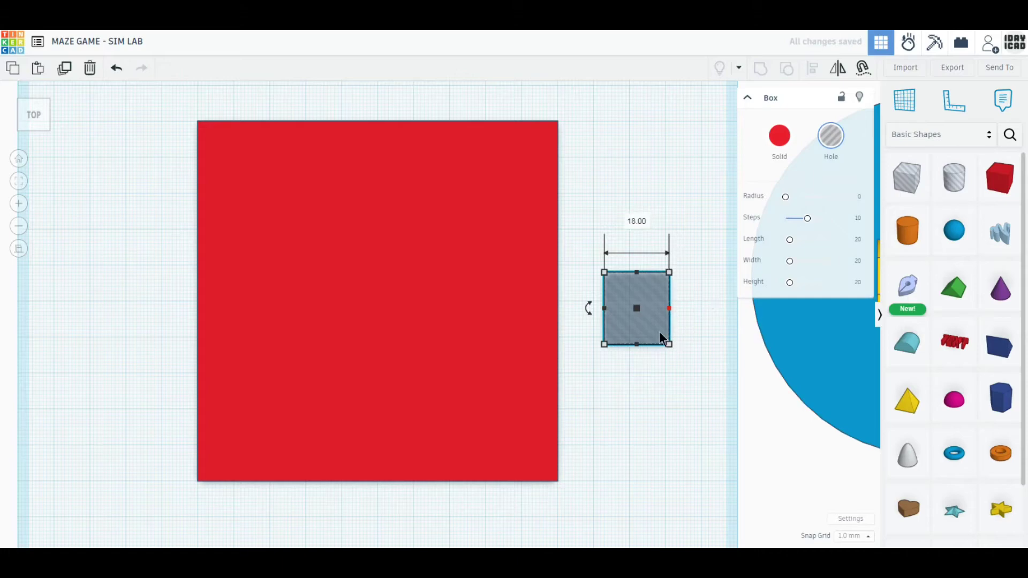
pyautogui.moveTo(653, 327)
pyautogui.mouseDown()
pyautogui.moveTo(500, 268)
pyautogui.moveTo(643, 324)
pyautogui.mouseUp()
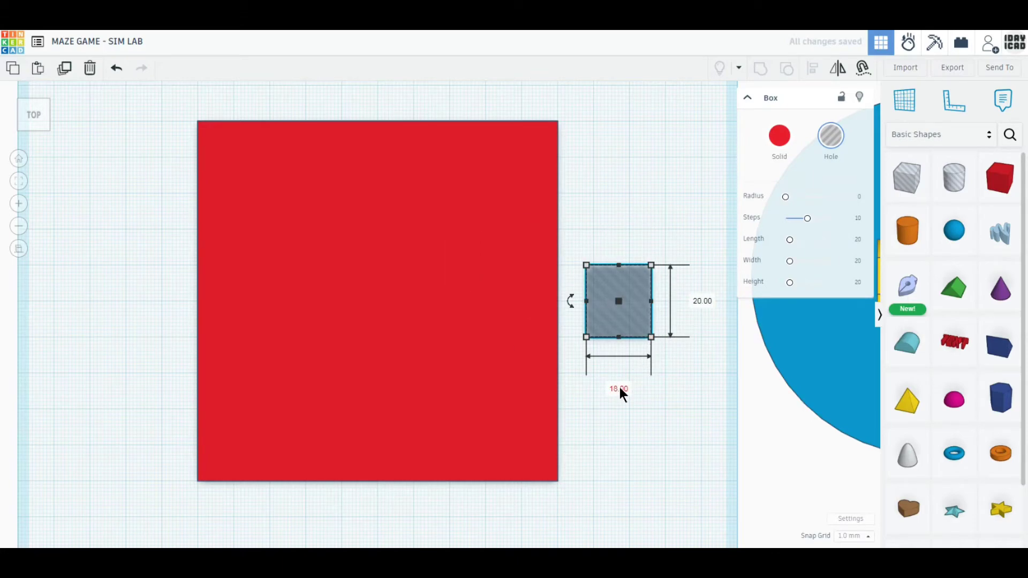
pyautogui.click(619, 388)
pyautogui.click(704, 300)
pyautogui.write('38')
pyautogui.press('Return')
# Move the box hole into the plate's upper-left corner, leaving a thin rim along both outer edges.
pyautogui.moveTo(629, 398); pyautogui.dragTo(480, 340)
pyautogui.moveTo(421, 287); pyautogui.dragTo(239, 224)
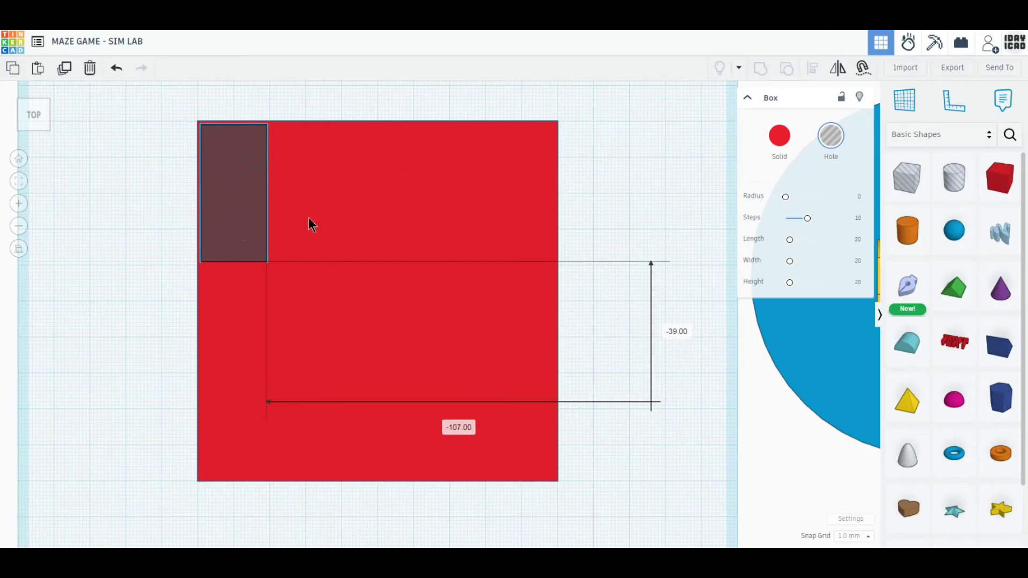
pyautogui.moveTo(309, 217); pyautogui.dragTo(379, 316, button='middle')
pyautogui.scroll(3, 377, 316)
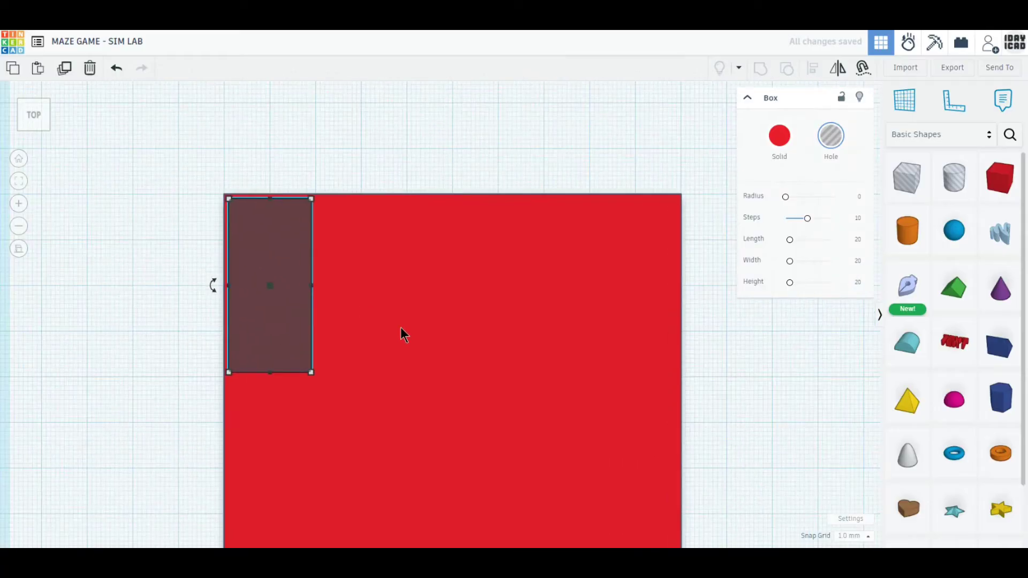
# Duplicate the corner hole, rotate the copy 90° and shift it 10 mm right and 10 mm down to form an L.
pyautogui.click(65, 69)
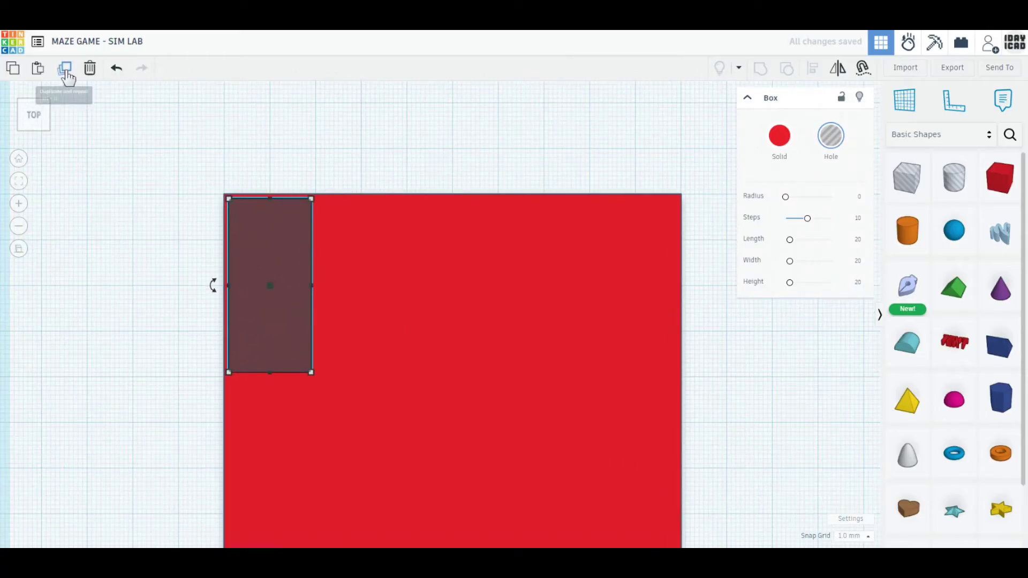
pyautogui.moveTo(212, 286); pyautogui.dragTo(298, 295)
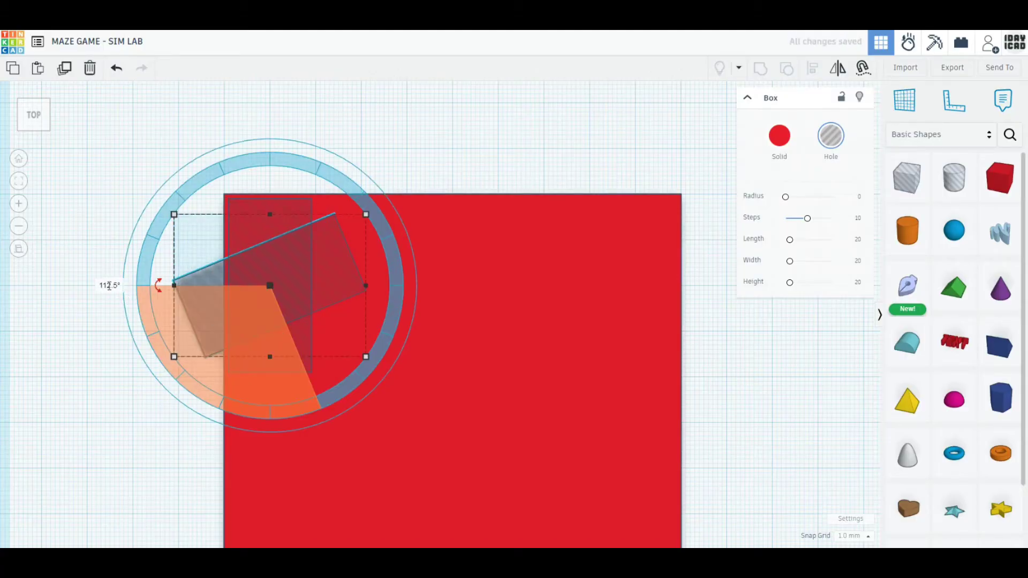
pyautogui.click(109, 286)
pyautogui.write('90')
pyautogui.press('Return')
pyautogui.click(415, 97)
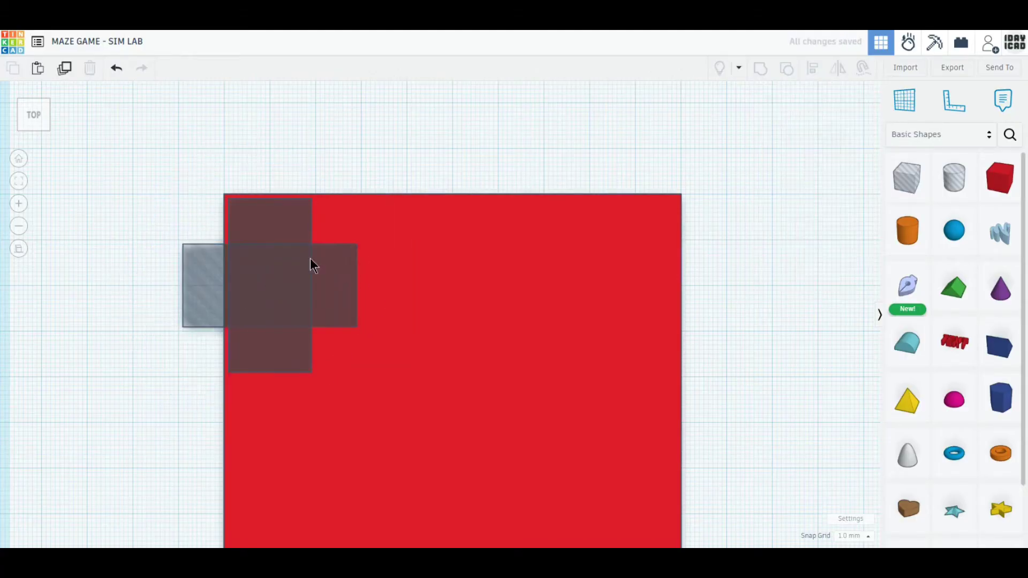
pyautogui.moveTo(197, 304); pyautogui.dragTo(242, 342)
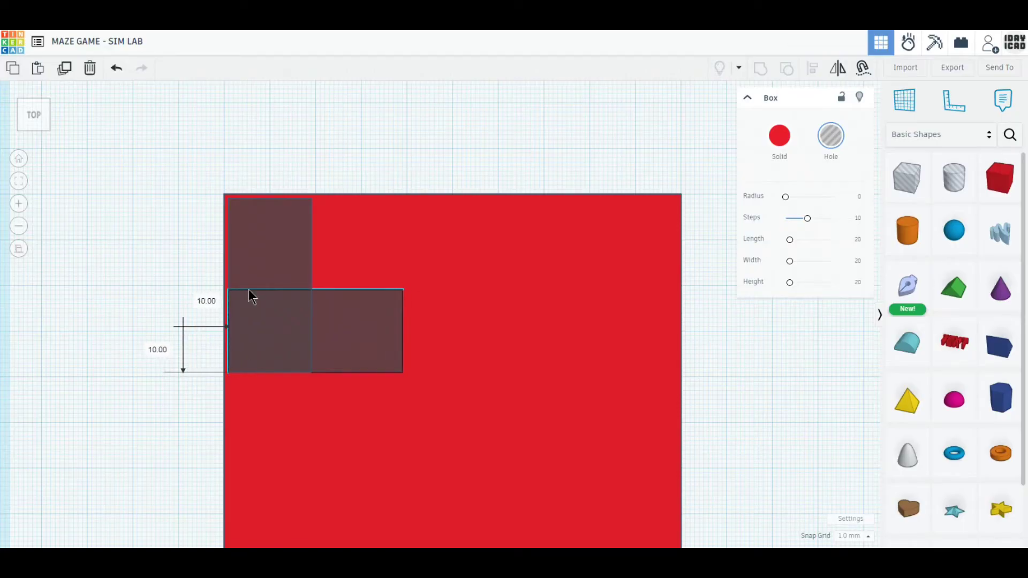
# Duplicate the upright hole and move the copy right, flush with the horizontal hole's far end, leaving a thin wall between them.
pyautogui.click(248, 235)
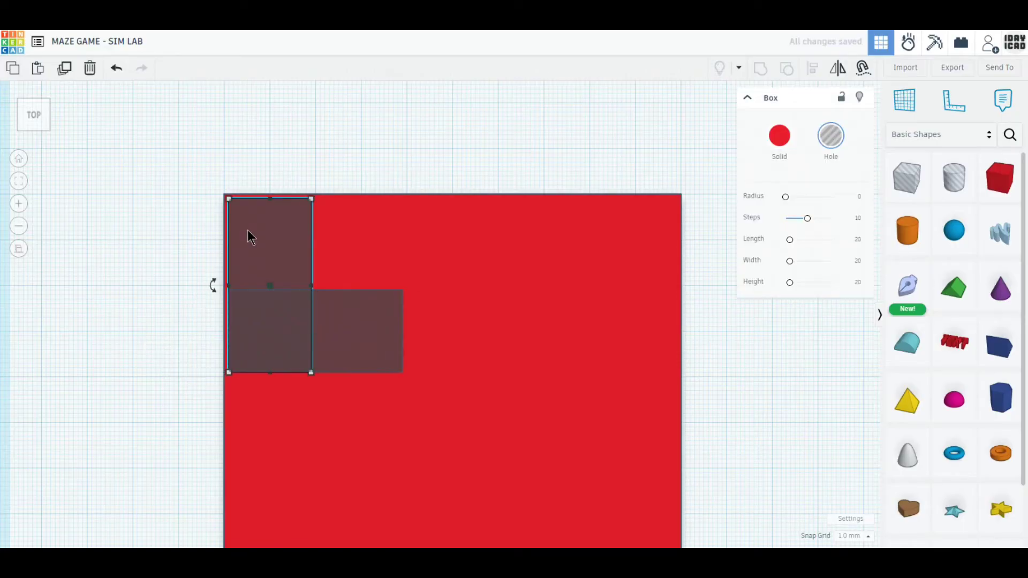
pyautogui.click(65, 73)
pyautogui.moveTo(250, 235); pyautogui.dragTo(342, 233)
# Copy the second-row horizontal hole 20 mm right and 20 mm up, and add two more copies at 20 mm spacing along the top row.
pyautogui.click(313, 298)
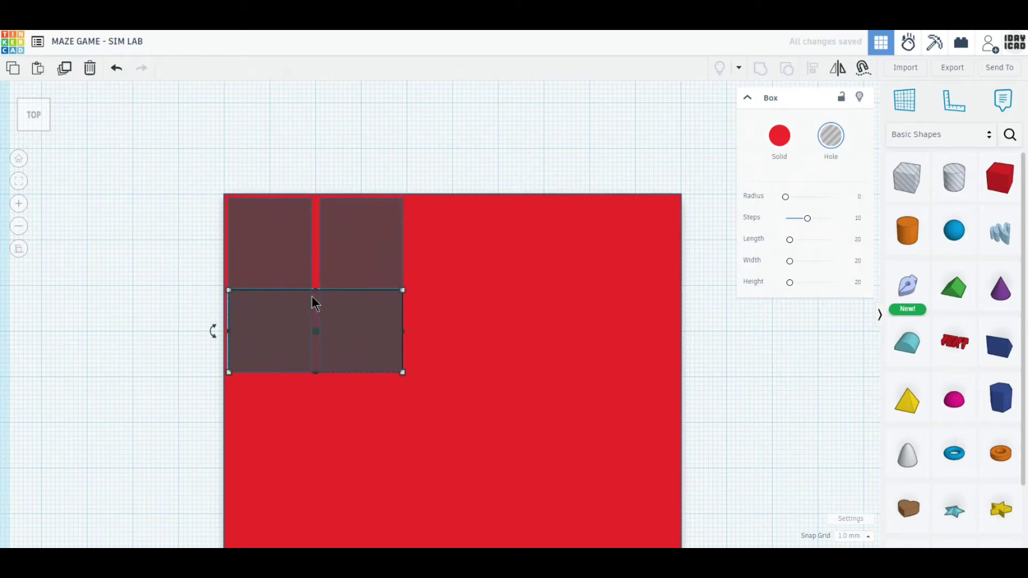
pyautogui.click(66, 68)
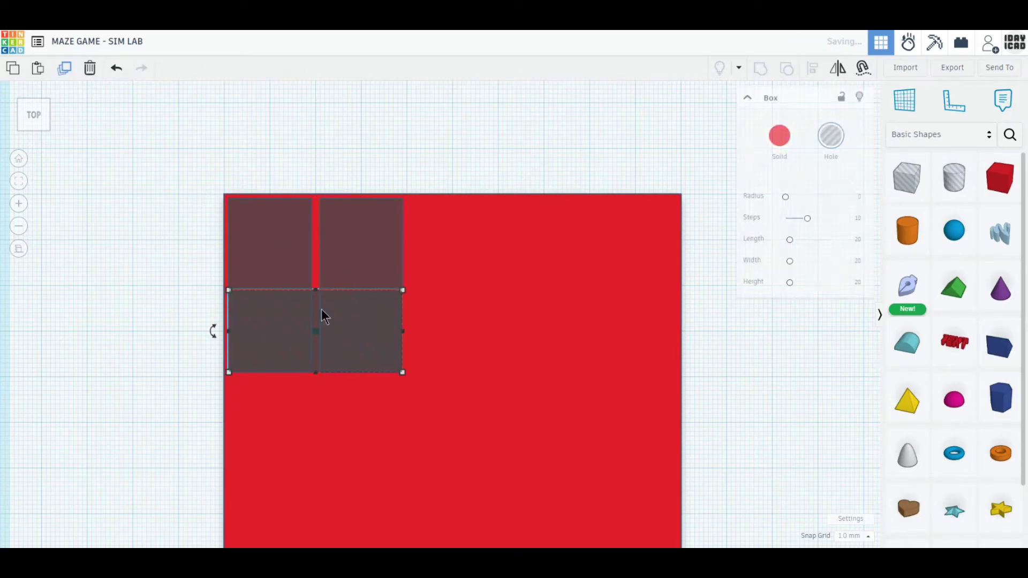
pyautogui.moveTo(364, 290); pyautogui.dragTo(406, 210)
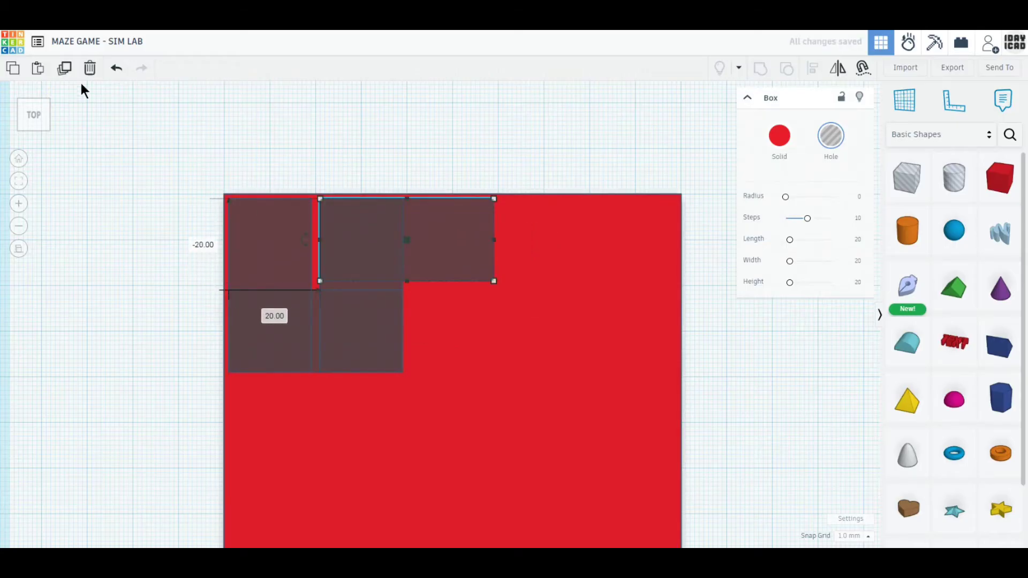
pyautogui.click(65, 69)
pyautogui.moveTo(463, 160); pyautogui.dragTo(451, 239)
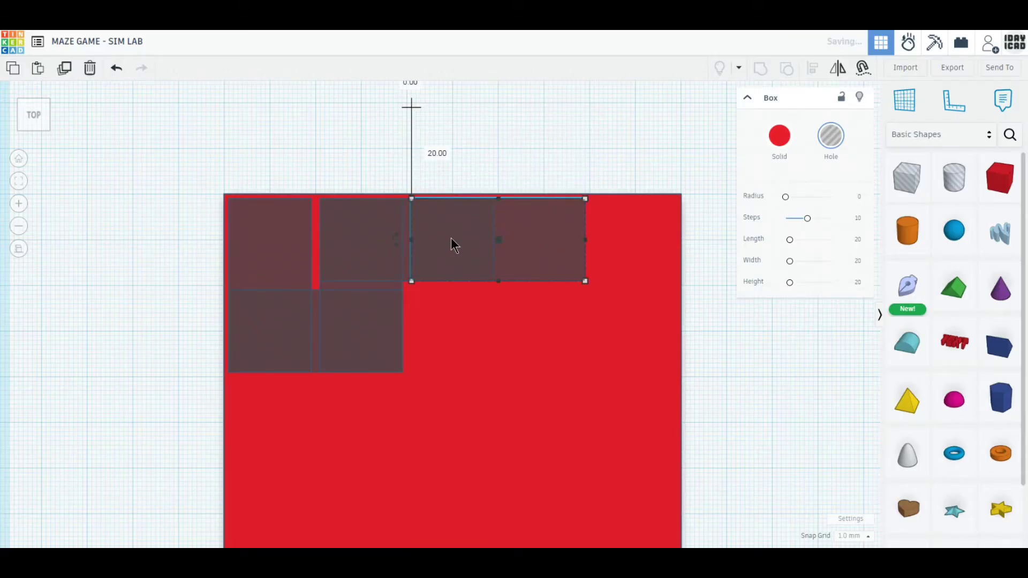
pyautogui.click(64, 69)
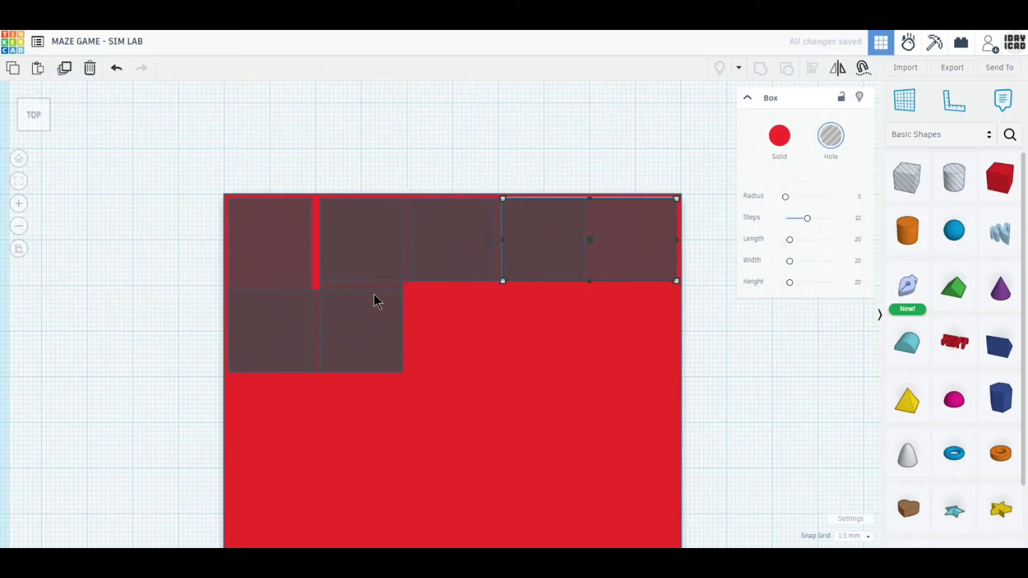
# Duplicate the second-column upright hole and move the copy 60 mm right, against the plate's right rim.
pyautogui.click(380, 287)
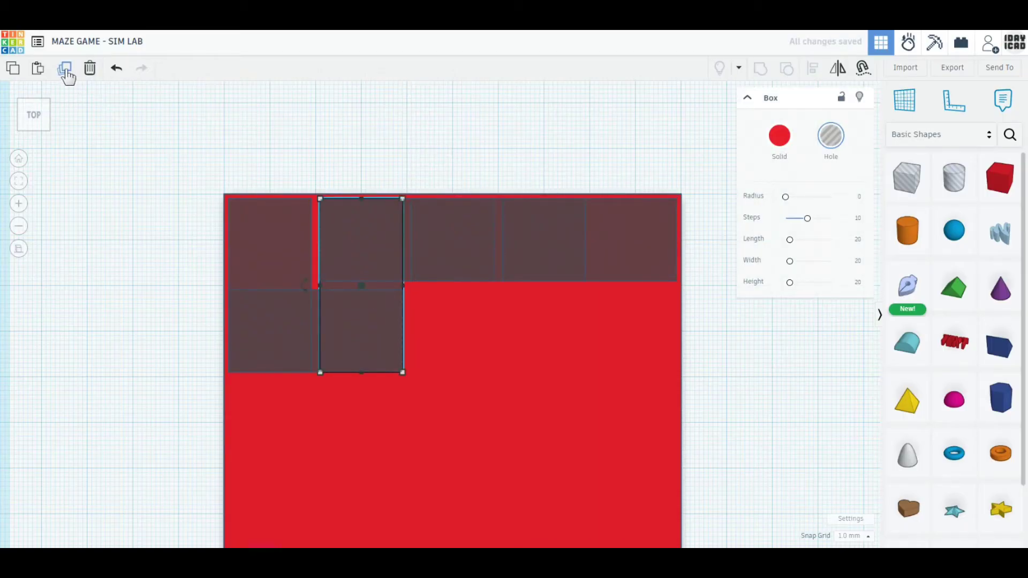
pyautogui.click(66, 69)
pyautogui.moveTo(352, 285); pyautogui.dragTo(622, 290)
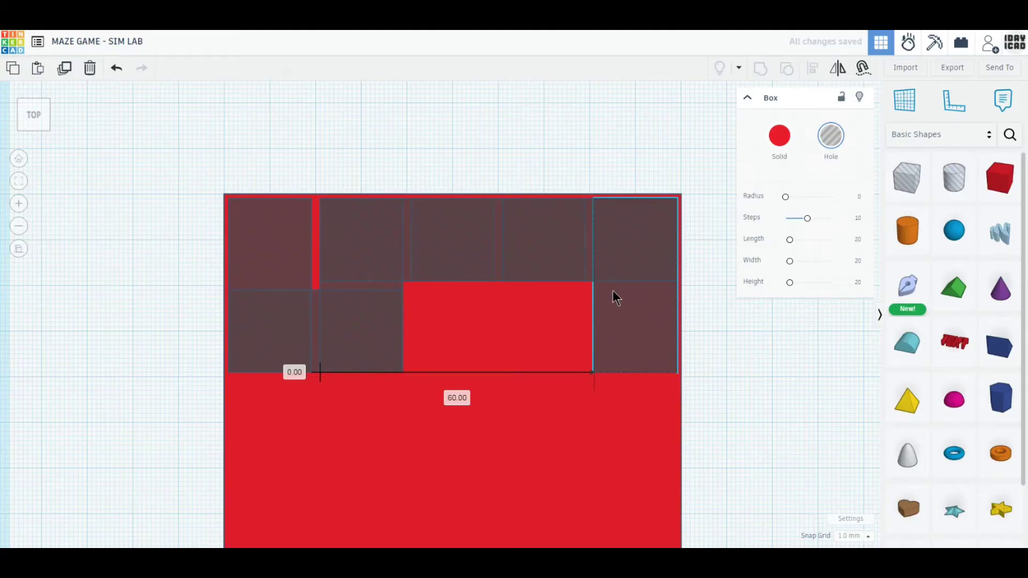
# Copy the top row's rightmost horizontal hole into the second row and extend it left to the third column, leaving thin walls.
pyautogui.click(585, 264)
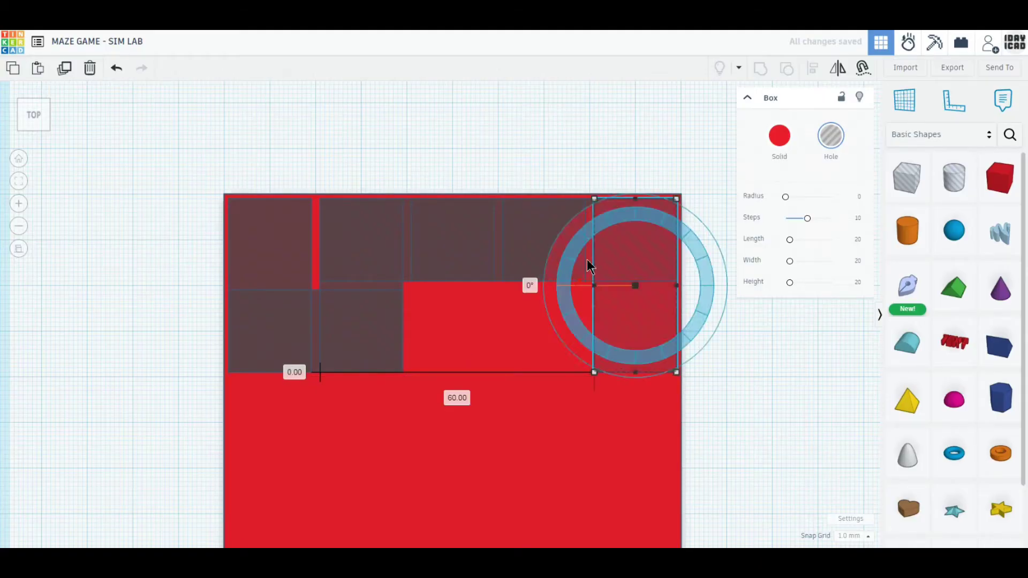
pyautogui.click(66, 70)
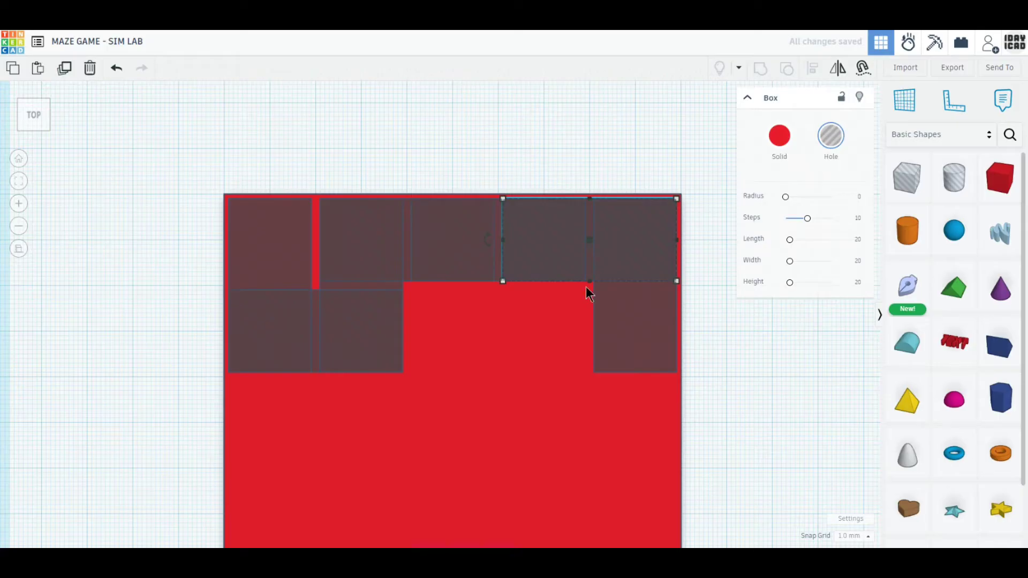
pyautogui.moveTo(586, 289); pyautogui.dragTo(450, 324)
pyautogui.click(62, 74)
# Add two copies of the second-column upright hole in the third column, one starting in the second row and one in the third.
pyautogui.click(338, 263)
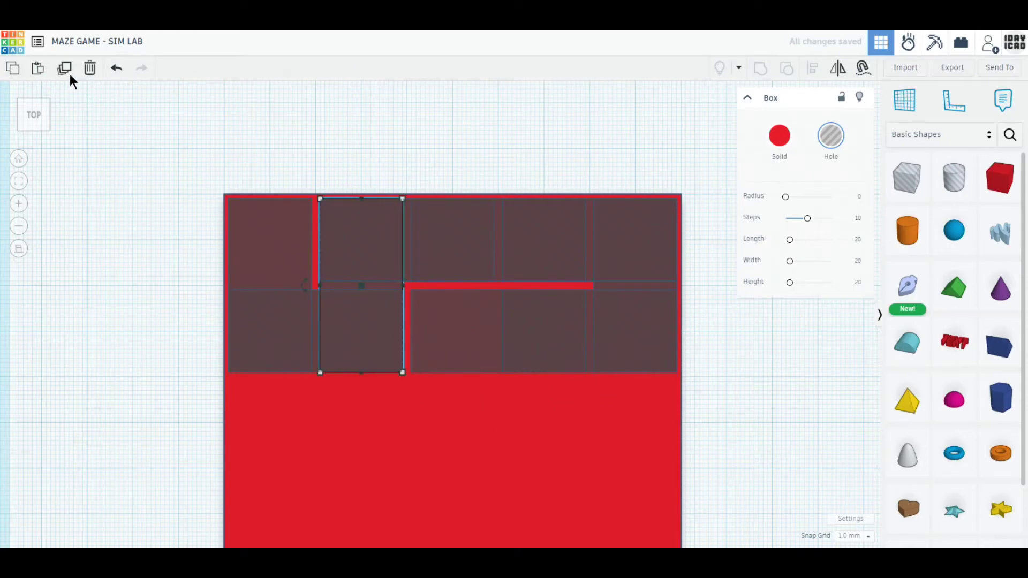
pyautogui.hotkey('ctrl', 'd')
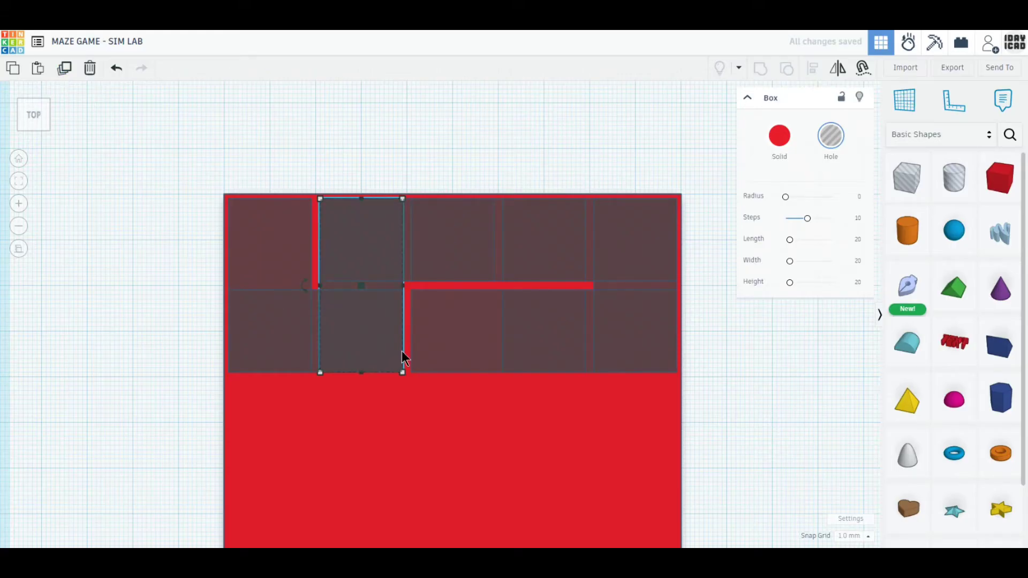
pyautogui.moveTo(386, 292); pyautogui.dragTo(474, 377)
pyautogui.moveTo(823, 488); pyautogui.dragTo(778, 366, button='middle')
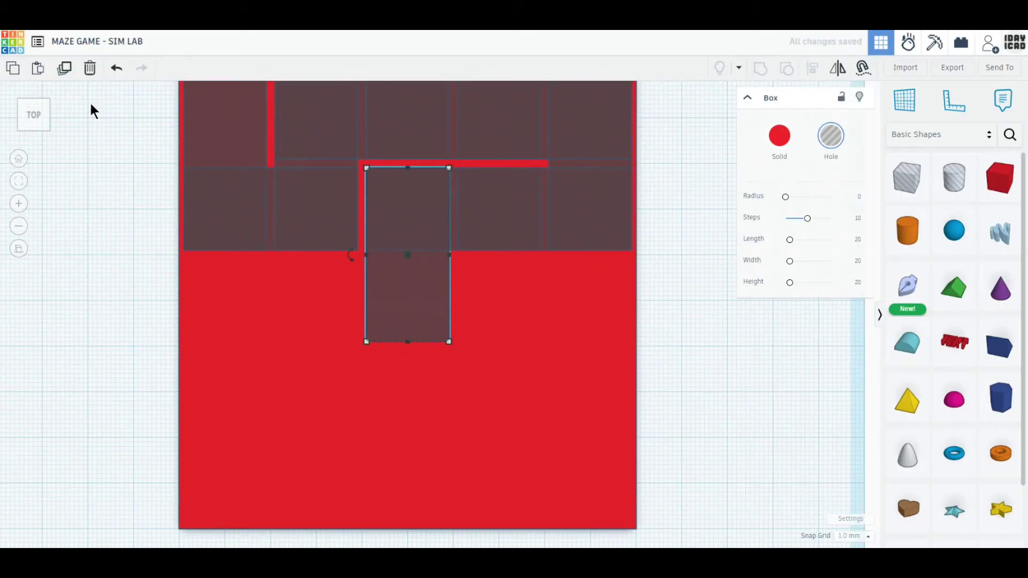
pyautogui.click(64, 68)
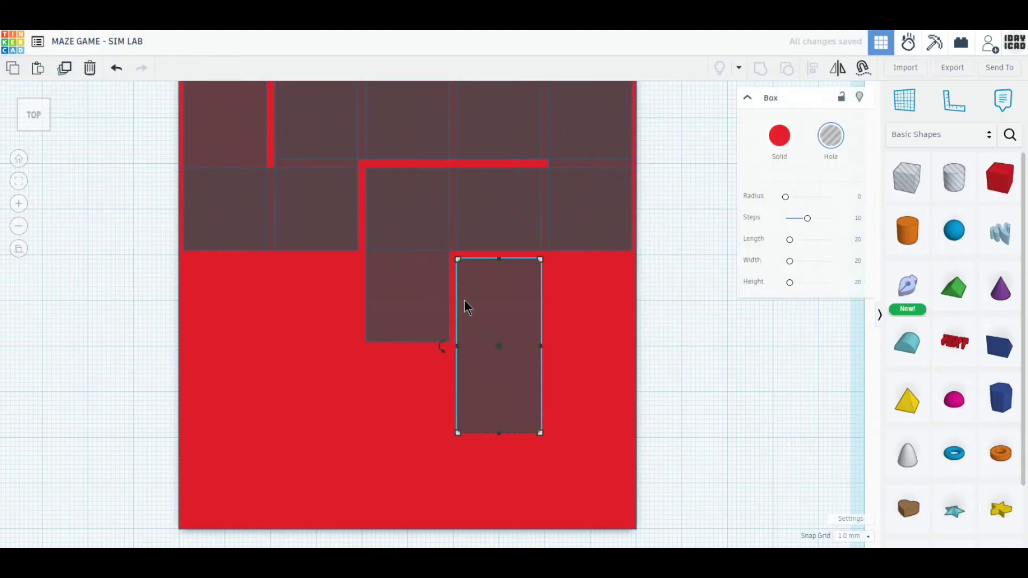
pyautogui.moveTo(464, 301); pyautogui.dragTo(403, 293)
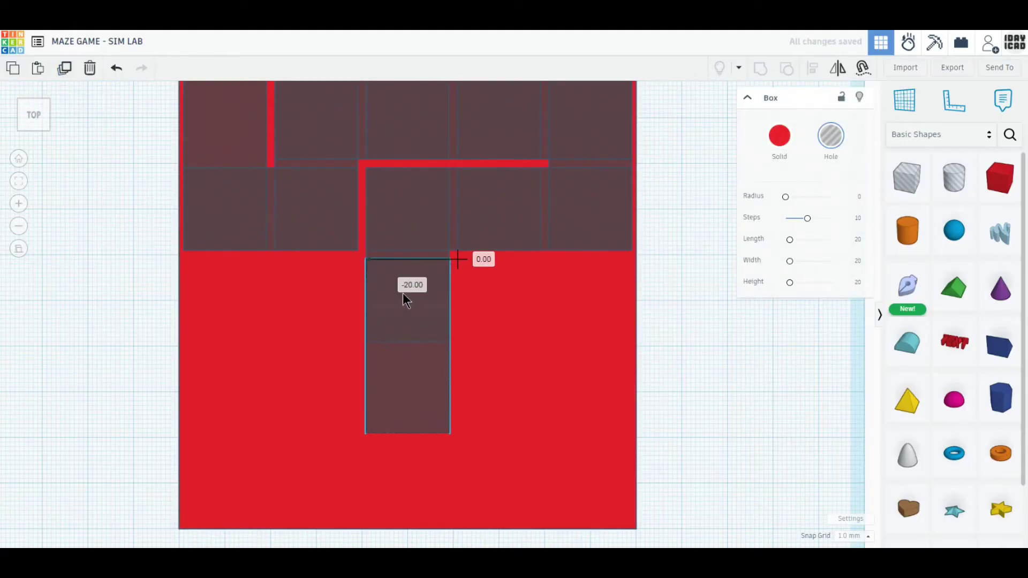
# Copy the second-row horizontal hole under the wall 40 mm down, and the lower third-column upright hole 20 mm right.
pyautogui.click(453, 230)
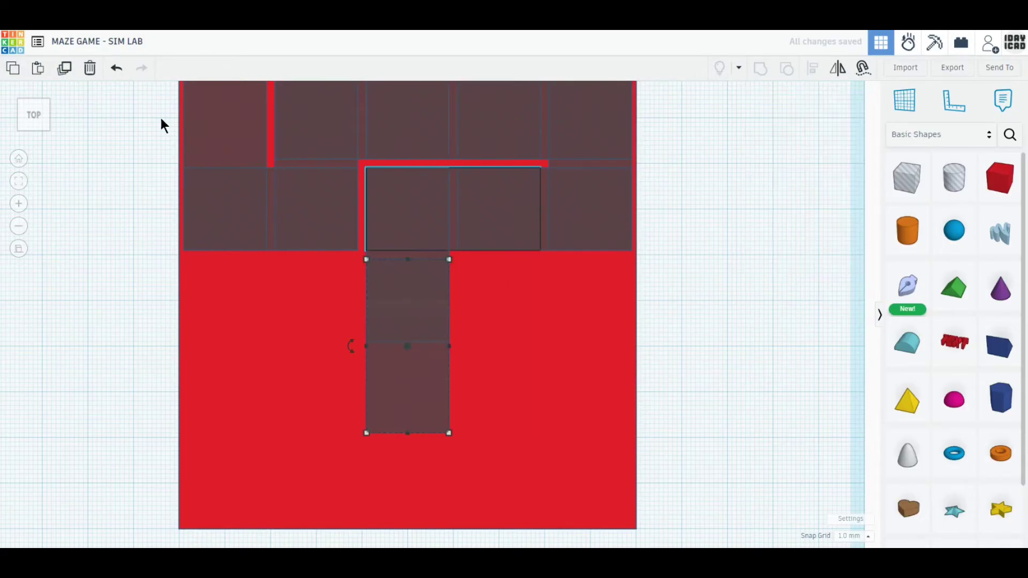
pyautogui.click(65, 69)
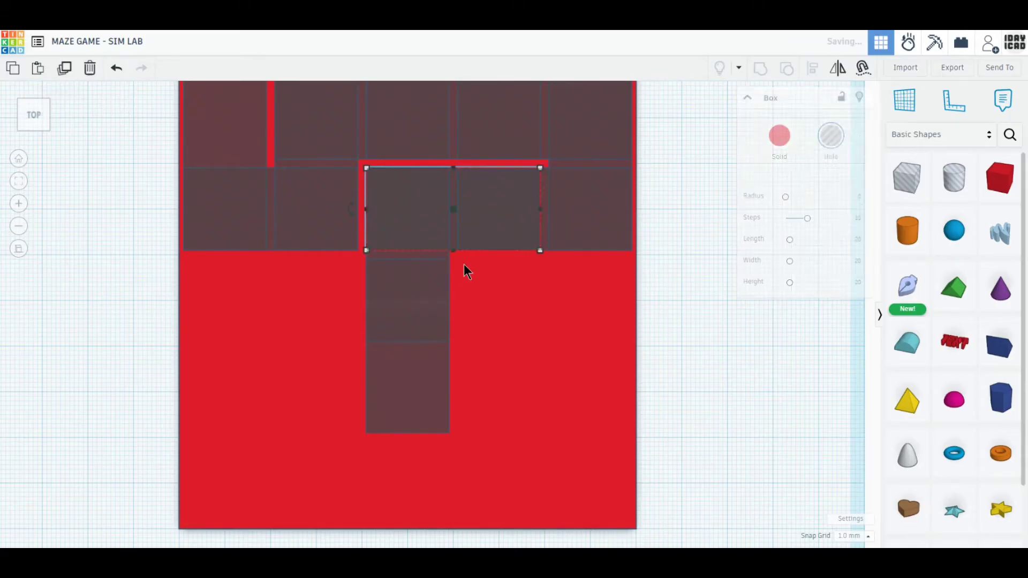
pyautogui.moveTo(456, 232); pyautogui.dragTo(458, 419)
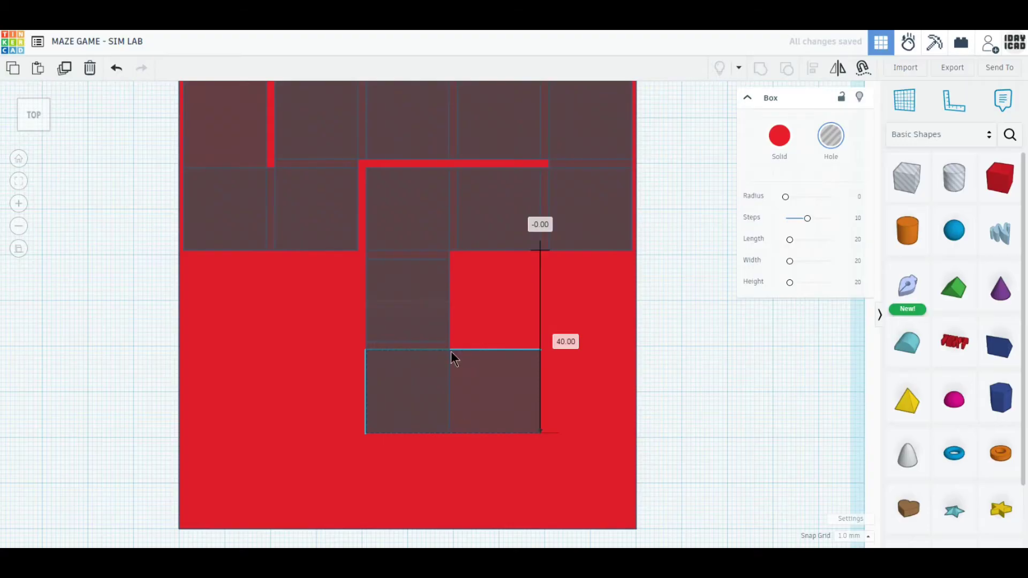
pyautogui.click(436, 347)
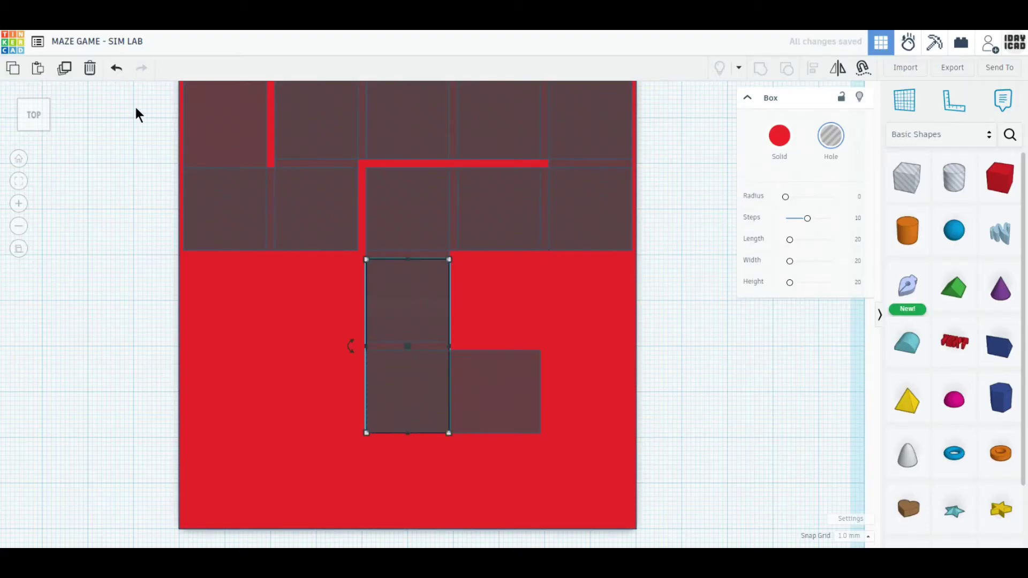
pyautogui.click(64, 74)
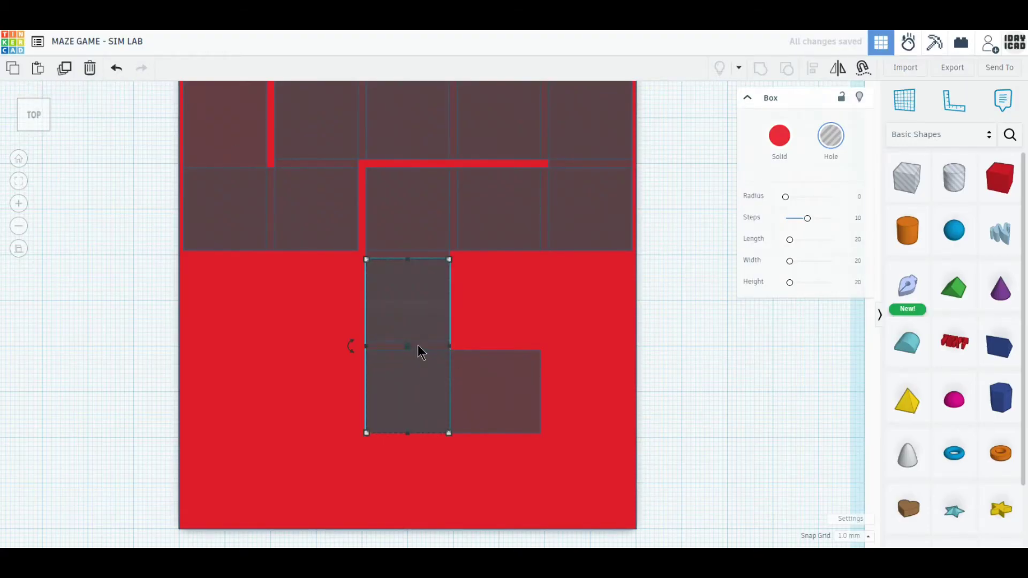
pyautogui.moveTo(423, 352); pyautogui.dragTo(509, 352)
# Copy the second-row horizontal hole 20 mm right and down, and the lower third-column upright hole 40 mm right to the rim.
pyautogui.click(455, 237)
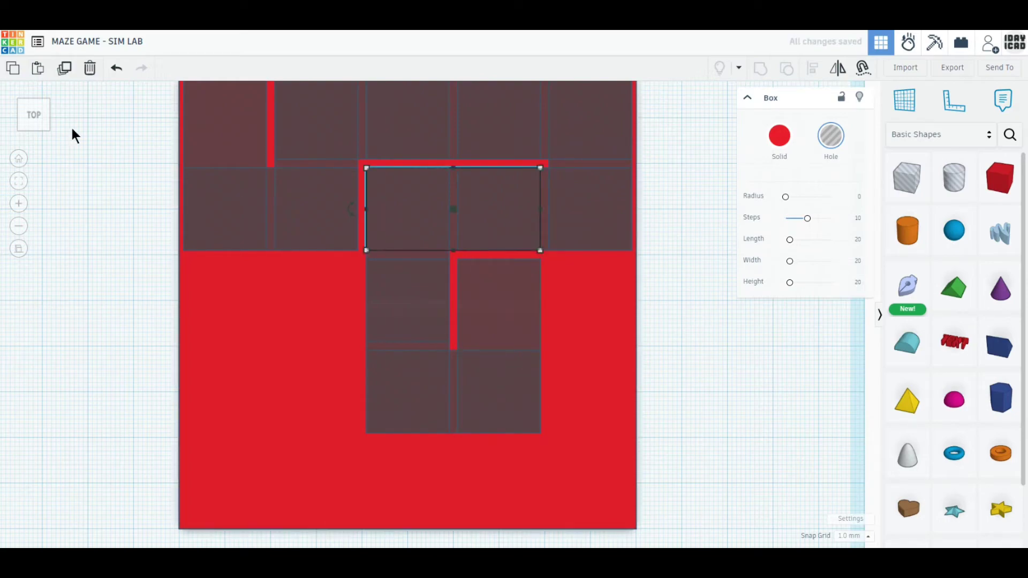
pyautogui.click(65, 74)
pyautogui.moveTo(457, 233); pyautogui.dragTo(544, 322)
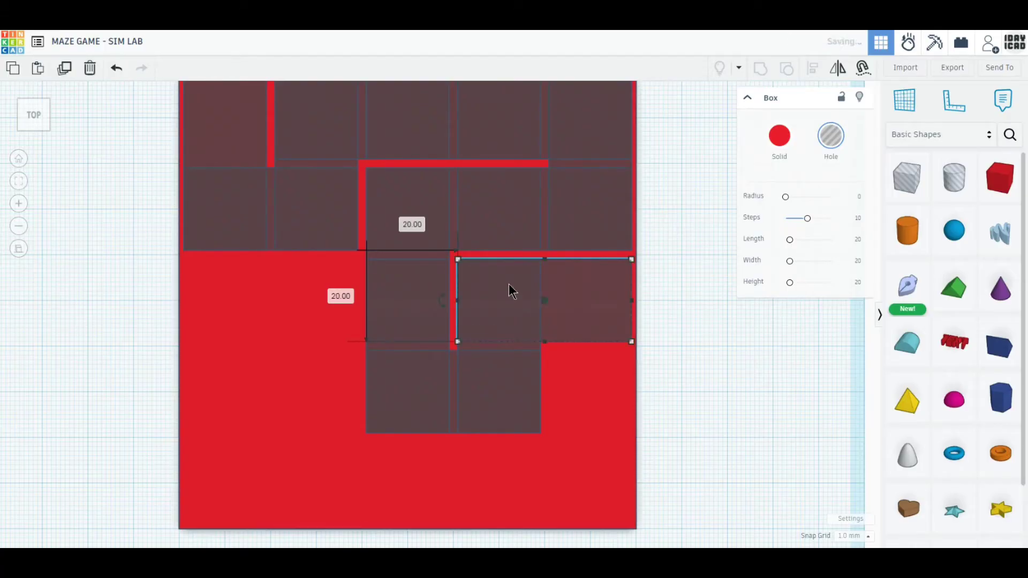
pyautogui.click(438, 345)
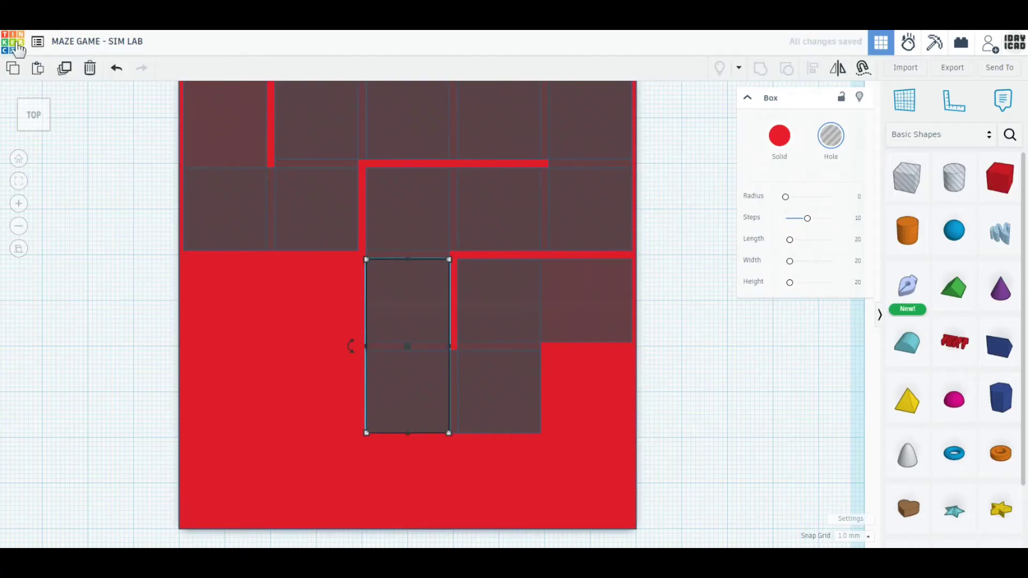
pyautogui.click(62, 73)
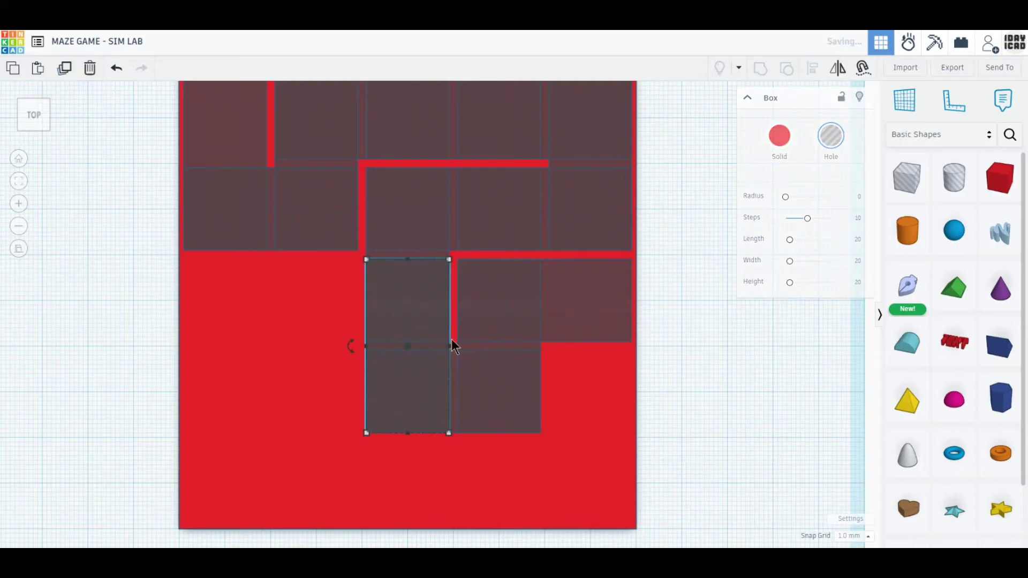
pyautogui.moveTo(443, 347); pyautogui.dragTo(619, 345)
pyautogui.moveTo(671, 406); pyautogui.dragTo(668, 349, button='middle')
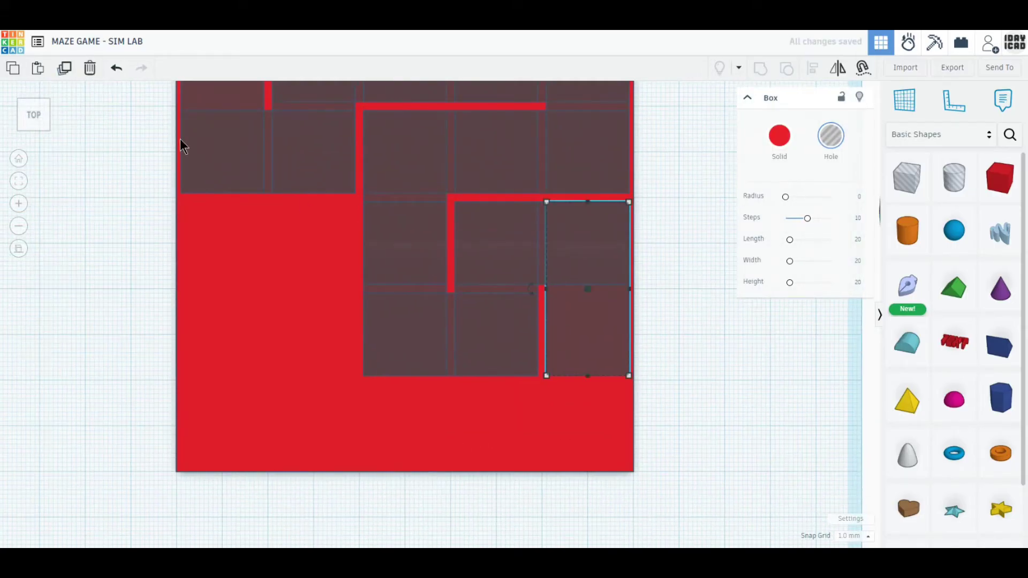
# Copy the right-edge upright hole down into the bottom-right corner, and the third-row horizontal hole 40 mm down into the bottom row.
pyautogui.click(64, 75)
pyautogui.moveTo(603, 357); pyautogui.dragTo(607, 432)
pyautogui.click(542, 252)
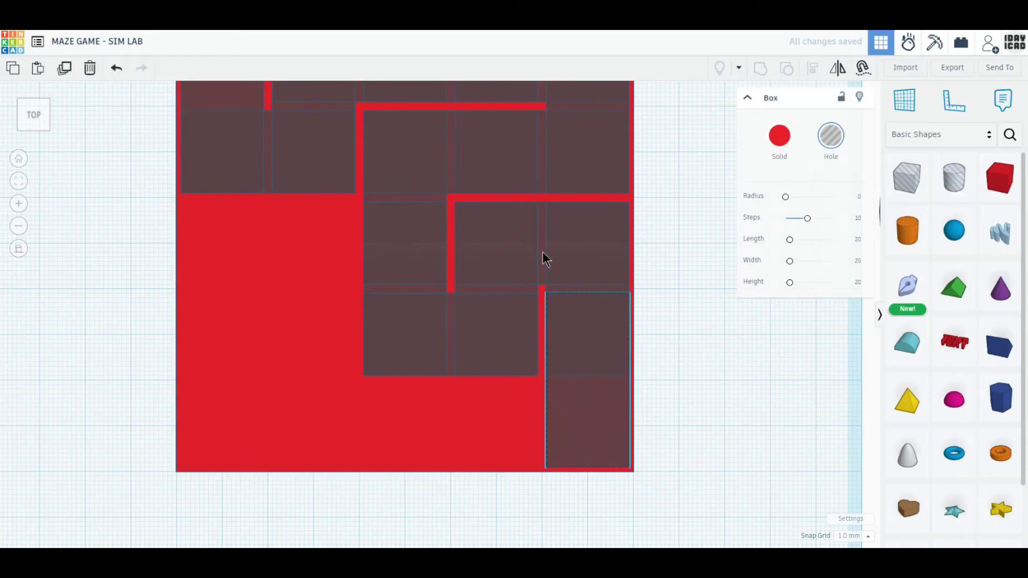
pyautogui.click(63, 69)
pyautogui.moveTo(548, 220); pyautogui.dragTo(547, 404)
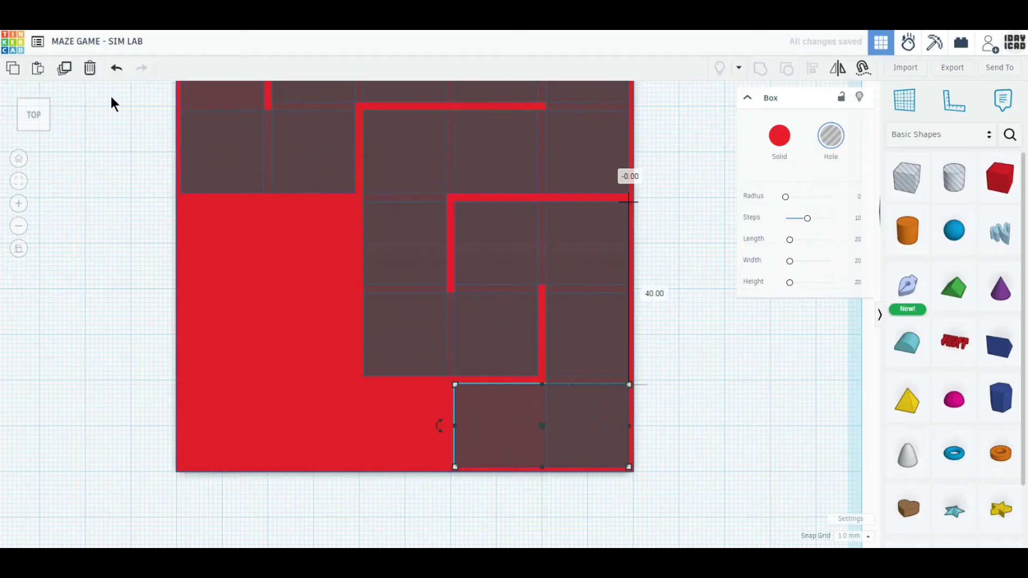
# Extend the bottom row leftward to the second column with two copies of its horizontal hole, each 20 mm further left.
pyautogui.click(70, 69)
pyautogui.moveTo(334, 386); pyautogui.dragTo(332, 301, button='middle')
pyautogui.moveTo(481, 497); pyautogui.dragTo(390, 313)
pyautogui.click(65, 69)
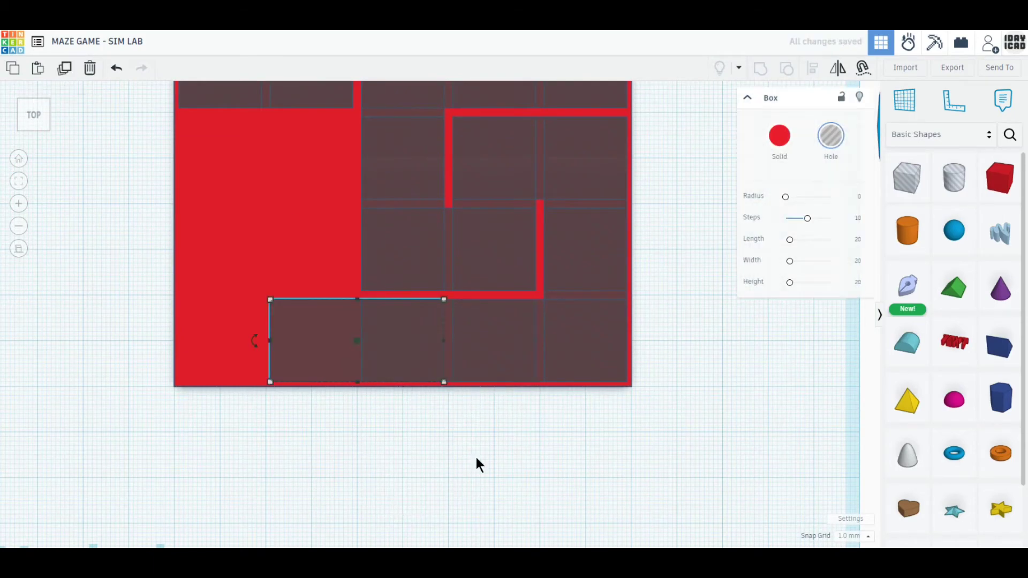
# Copy the lower third-column upright hole twice into the second column, one 20 mm left and 20 mm down, the other only 20 mm left.
pyautogui.click(423, 202)
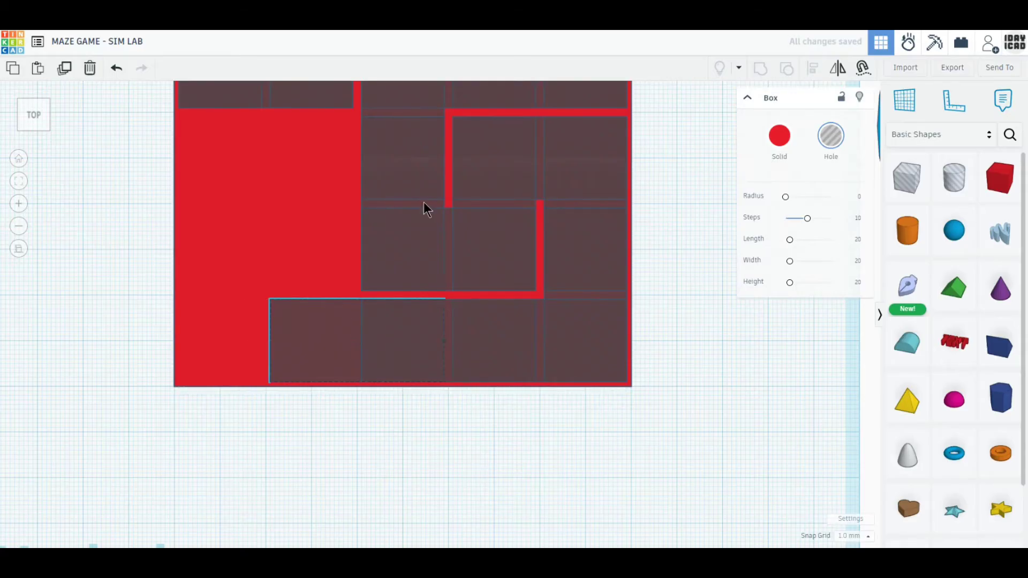
pyautogui.click(63, 79)
pyautogui.moveTo(423, 204); pyautogui.dragTo(336, 297)
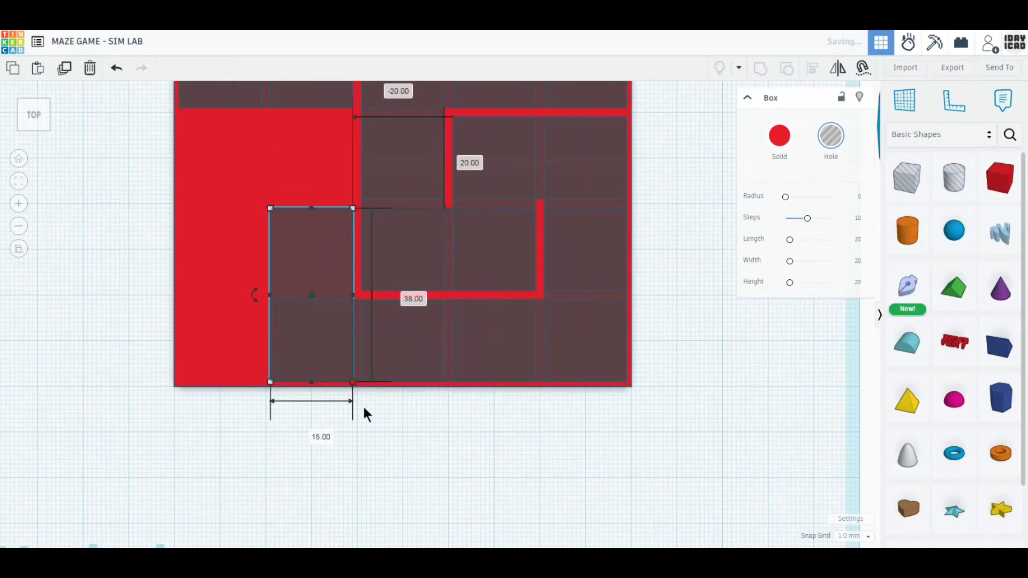
pyautogui.moveTo(364, 409); pyautogui.dragTo(416, 516, button='middle')
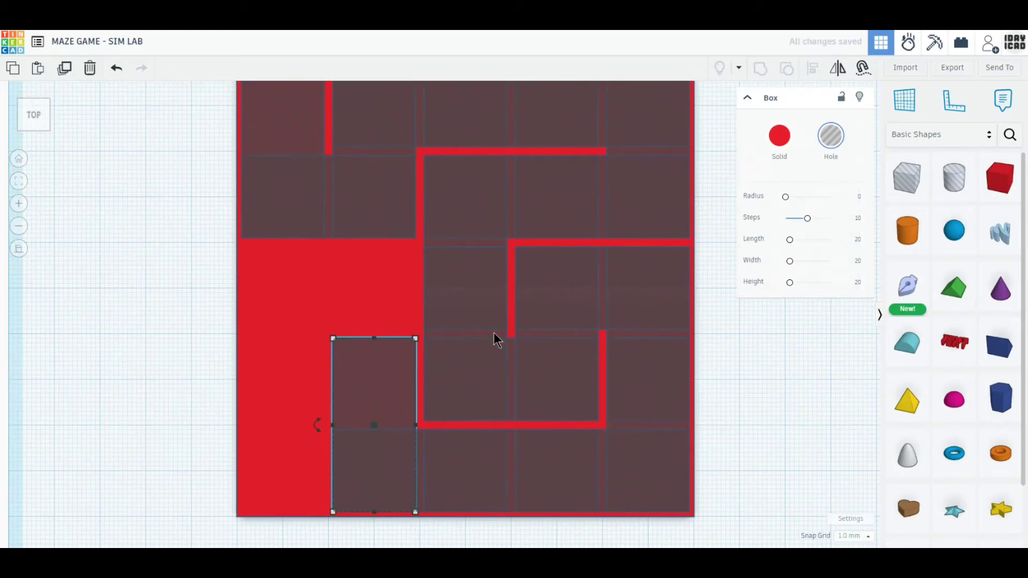
pyautogui.hotkey('ctrl', 'd')
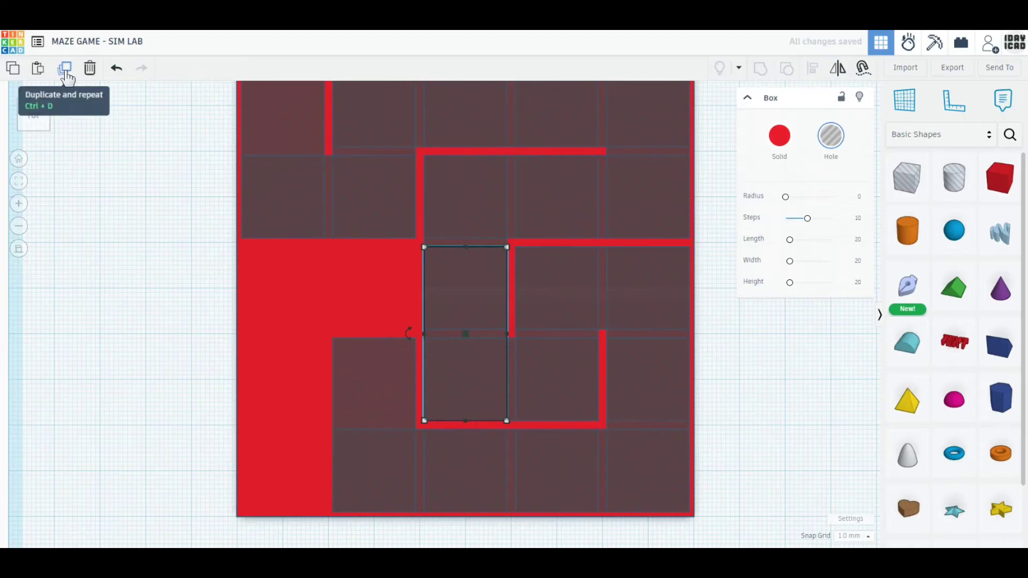
pyautogui.moveTo(487, 336); pyautogui.dragTo(395, 337)
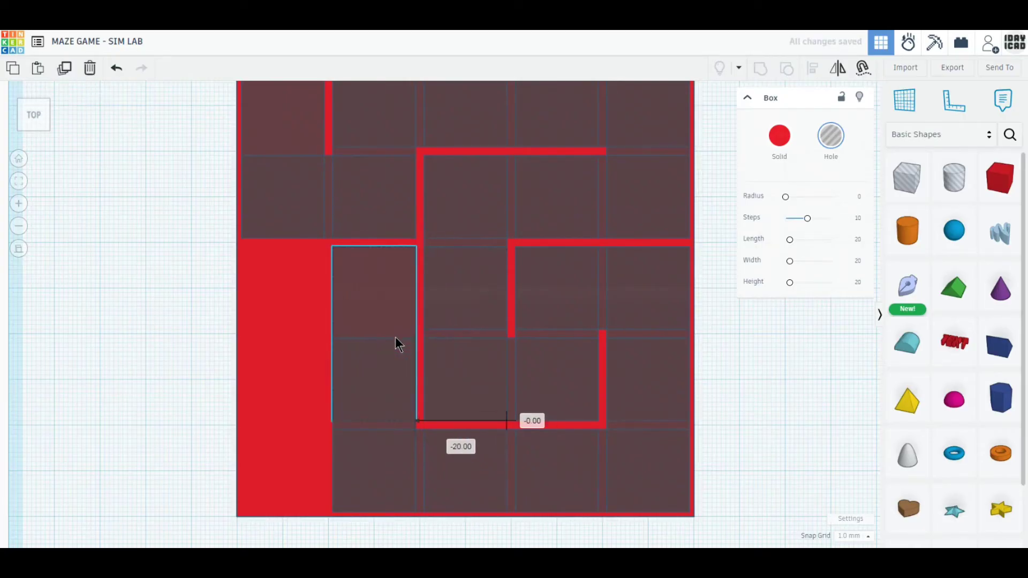
# Duplicate the bottom row's leftmost horizontal hole and move the copy 20 mm left and 40 mm up, into the third row.
pyautogui.click(421, 443)
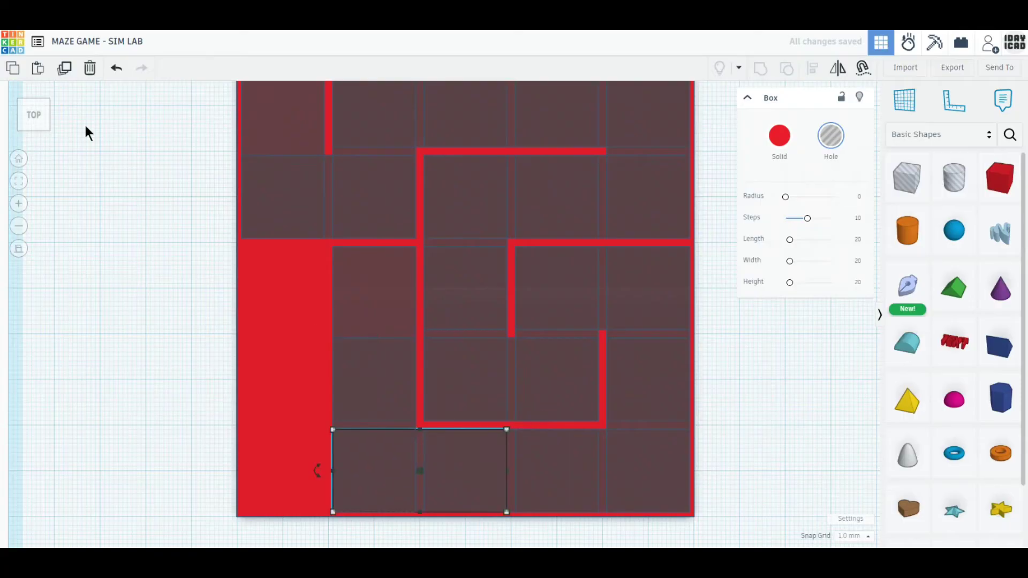
pyautogui.click(65, 72)
pyautogui.moveTo(423, 452); pyautogui.dragTo(332, 270)
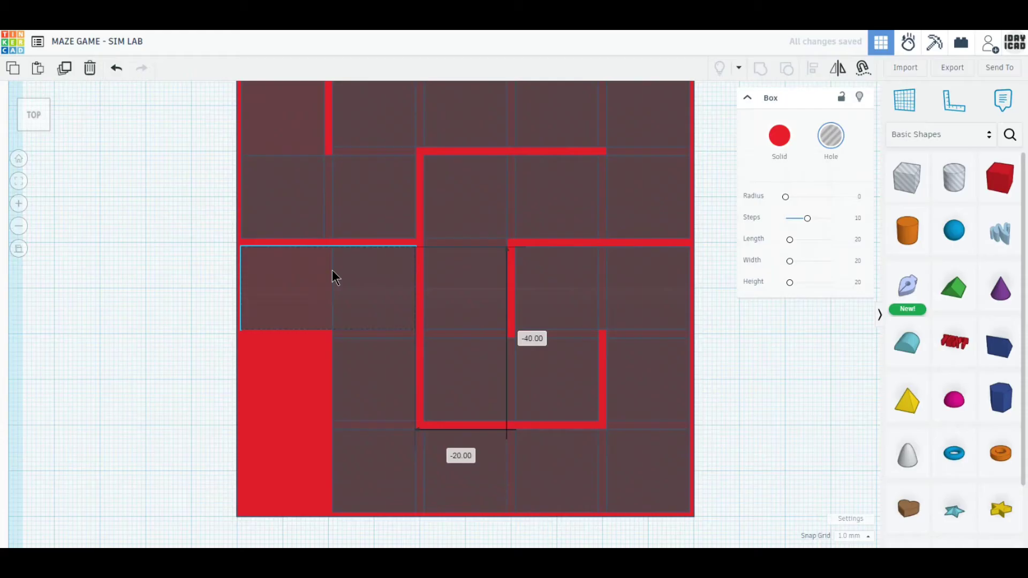
# Copy the lower second-column upright hole 20 mm left into the first column, and move another copy down into the bottom-left corner.
pyautogui.click(361, 334)
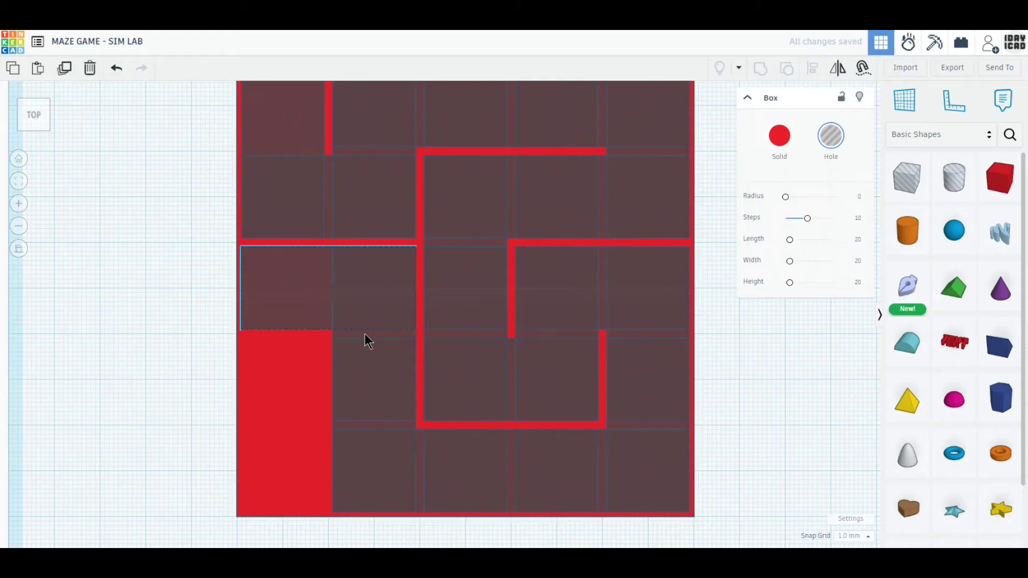
pyautogui.click(65, 68)
pyautogui.moveTo(399, 342); pyautogui.dragTo(306, 337)
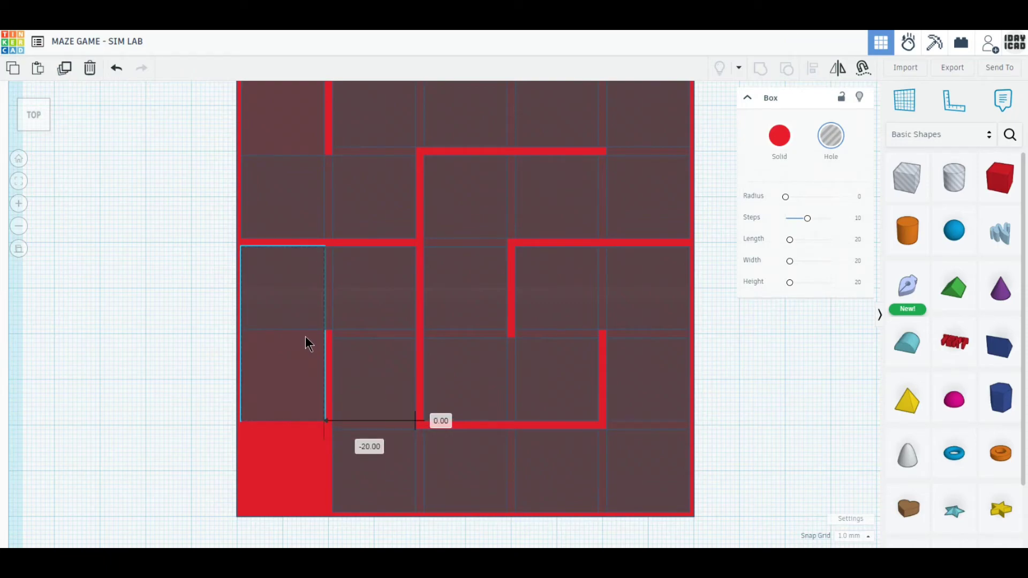
pyautogui.click(65, 70)
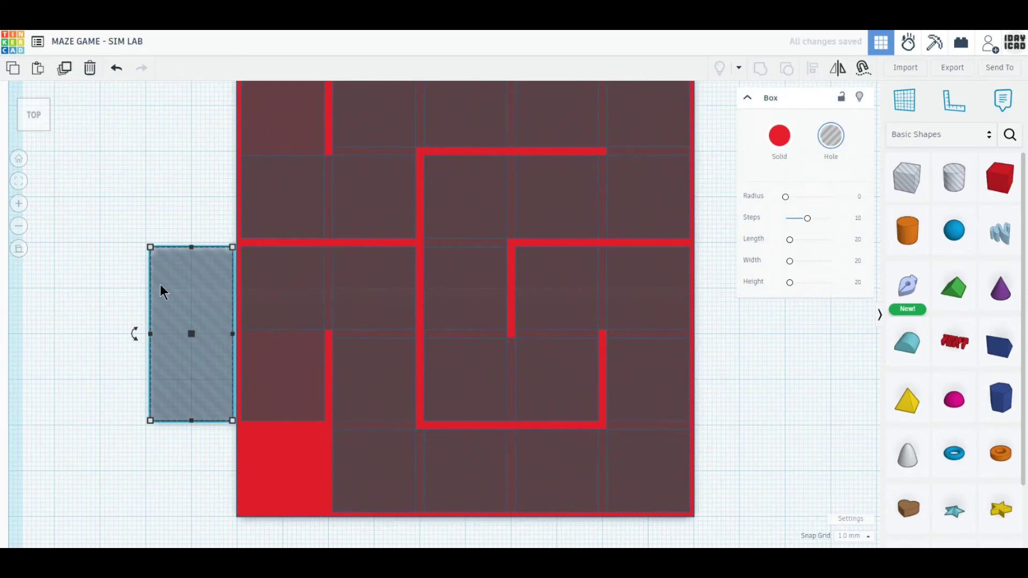
pyautogui.moveTo(160, 285); pyautogui.dragTo(252, 377)
pyautogui.moveTo(284, 282); pyautogui.dragTo(282, 365, button='middle')
pyautogui.moveTo(353, 458); pyautogui.dragTo(338, 294, button='middle')
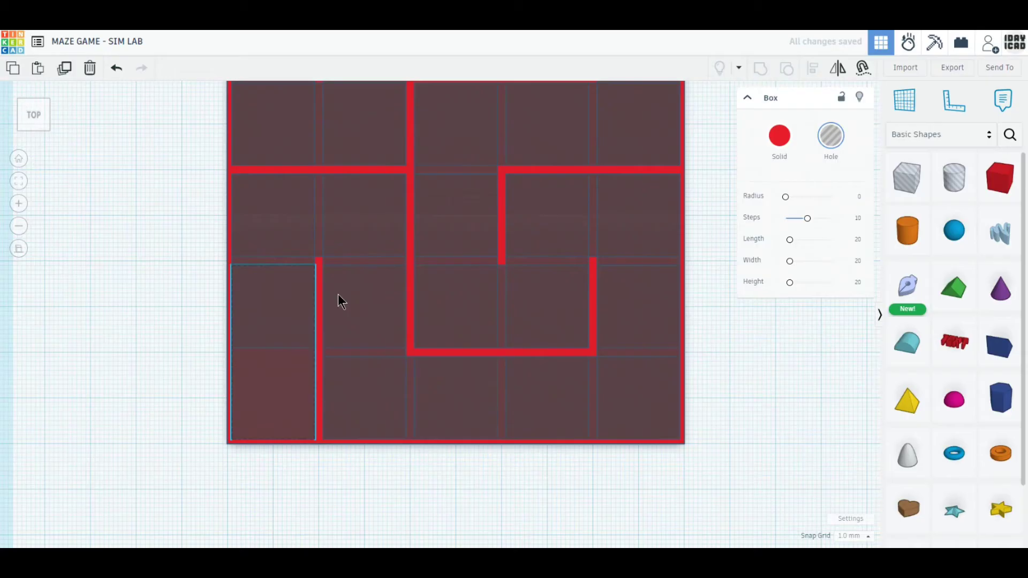
# Duplicate the bottom-left corner's upright hole and move the copy 20 mm down past the plate's edge as the maze exit.
pyautogui.click(217, 387)
pyautogui.click(251, 394)
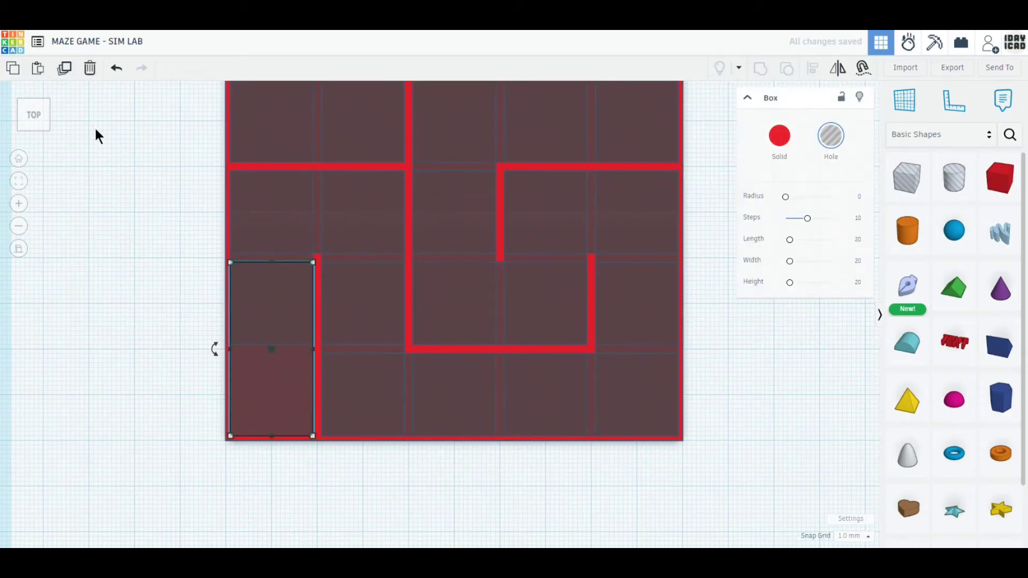
pyautogui.click(65, 69)
pyautogui.moveTo(263, 385); pyautogui.dragTo(263, 475)
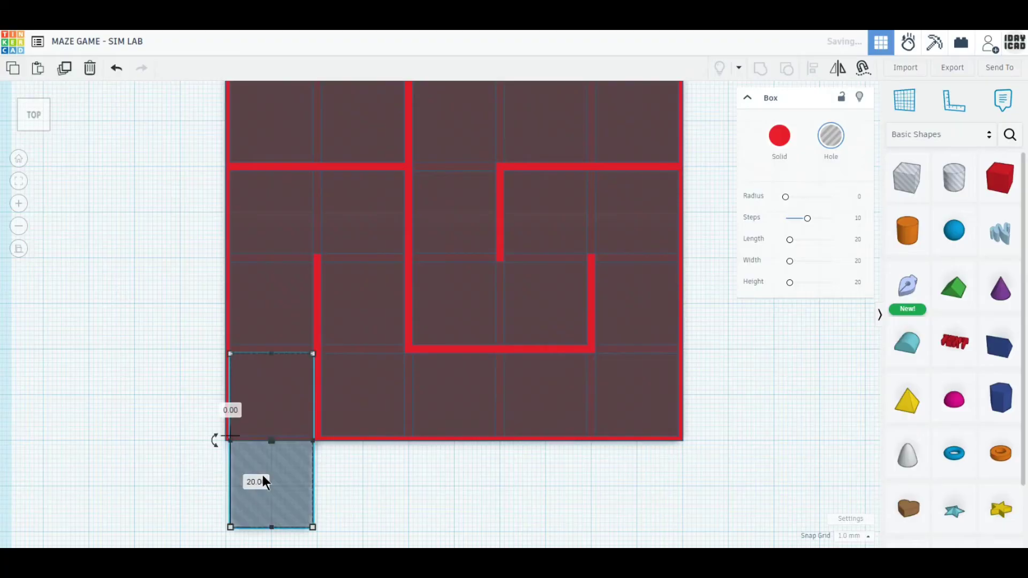
pyautogui.scroll(-2, 263, 474)
pyautogui.click(440, 480)
pyautogui.scroll(-1, 444, 477)
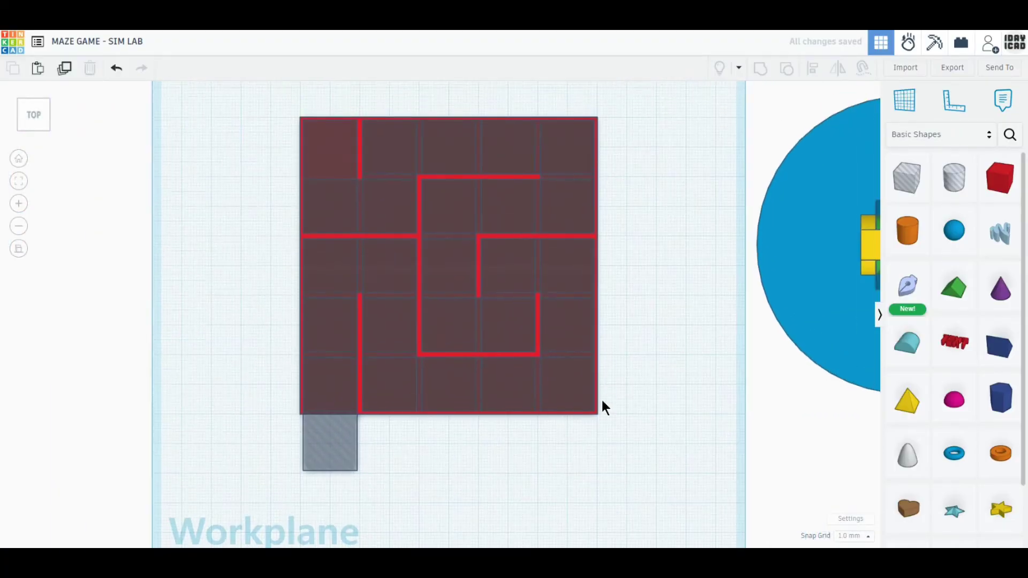
# Raise all 25 box holes 2 mm, leaving the red plate in place, to form the maze floor.
pyautogui.moveTo(634, 474)
pyautogui.mouseDown(button='right')
pyautogui.moveTo(584, 407)
pyautogui.moveTo(625, 473)
pyautogui.mouseUp(button='right')
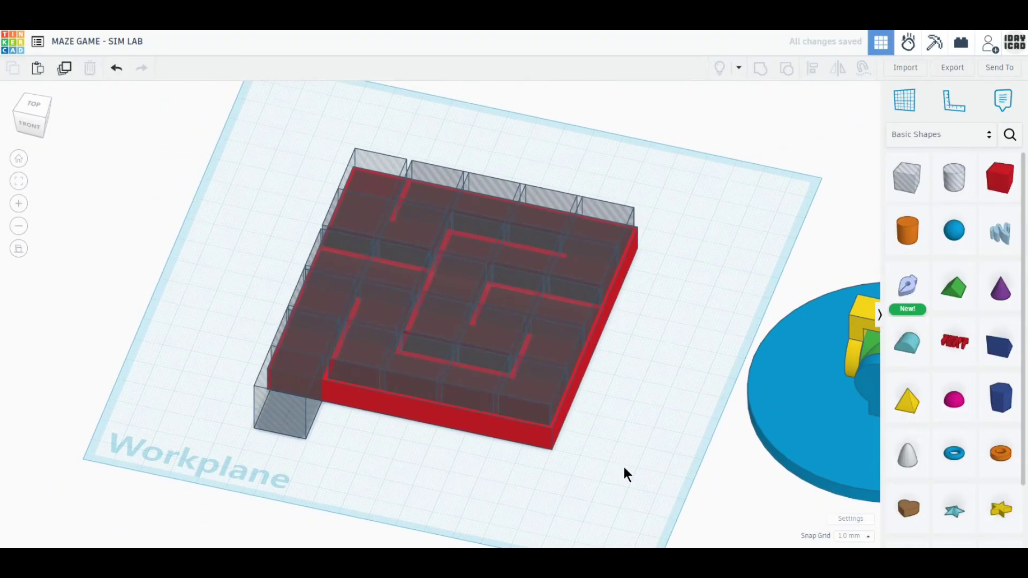
pyautogui.moveTo(625, 467); pyautogui.dragTo(223, 99)
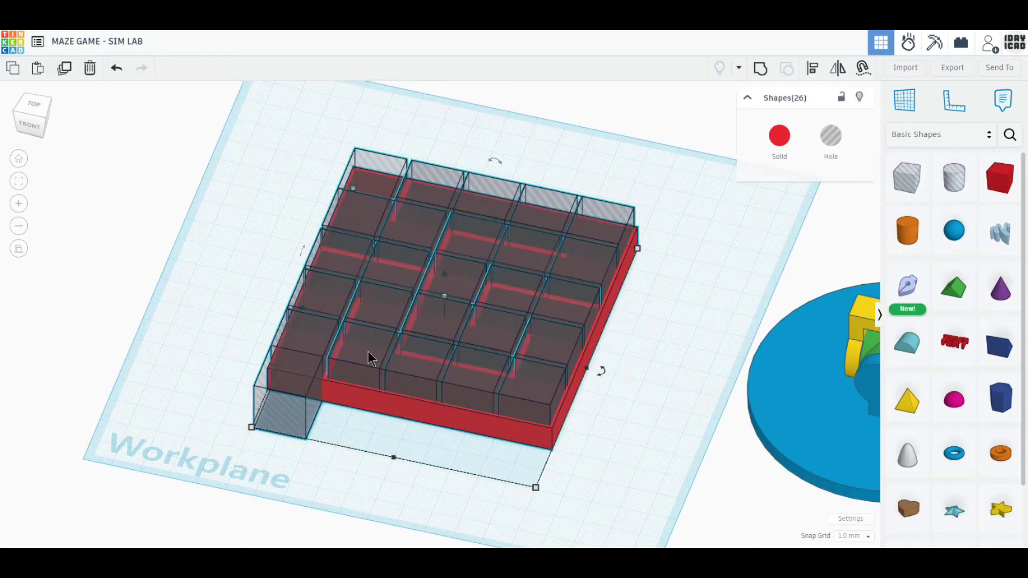
pyautogui.keyDown('shift'); pyautogui.click(386, 404); pyautogui.keyUp('shift')
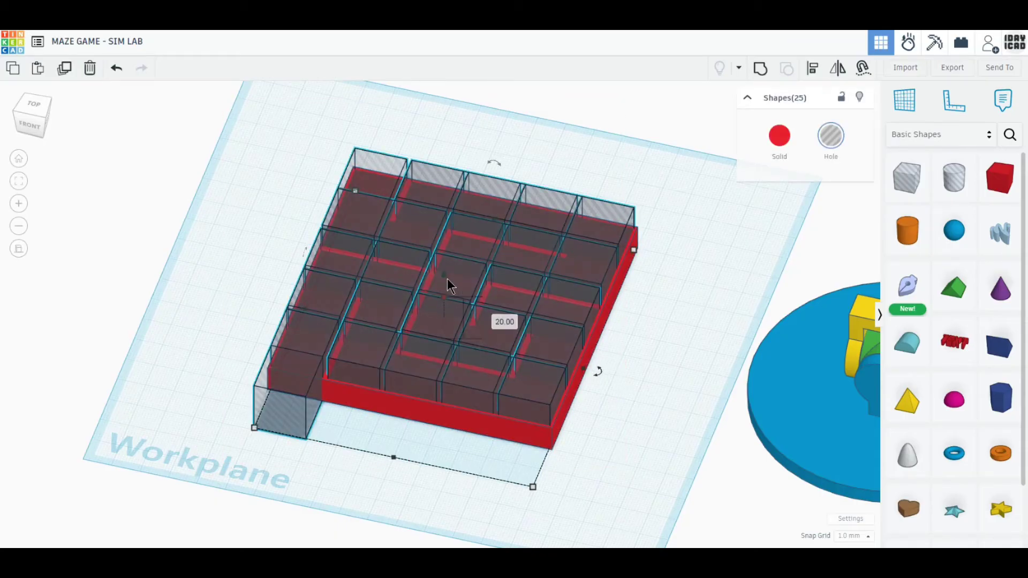
pyautogui.moveTo(448, 279); pyautogui.dragTo(445, 272)
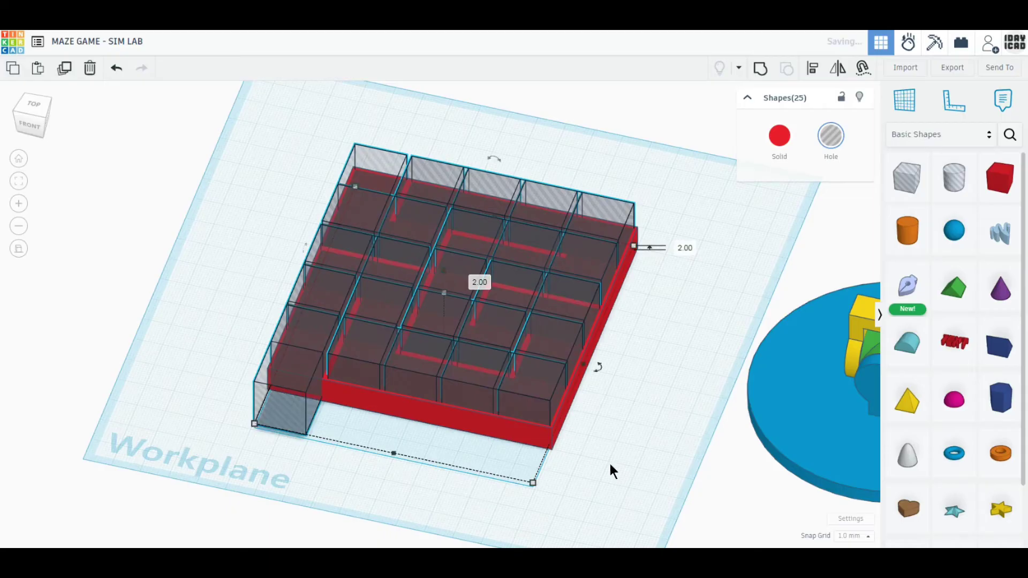
# Group the red plate with all its box holes to cut out the maze.
pyautogui.moveTo(654, 470); pyautogui.dragTo(215, 133)
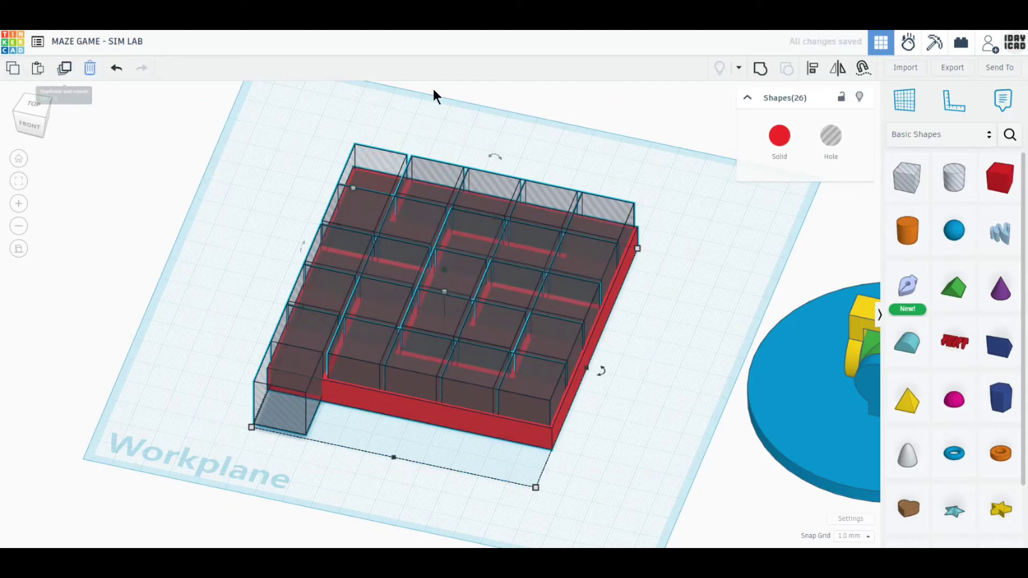
pyautogui.click(760, 70)
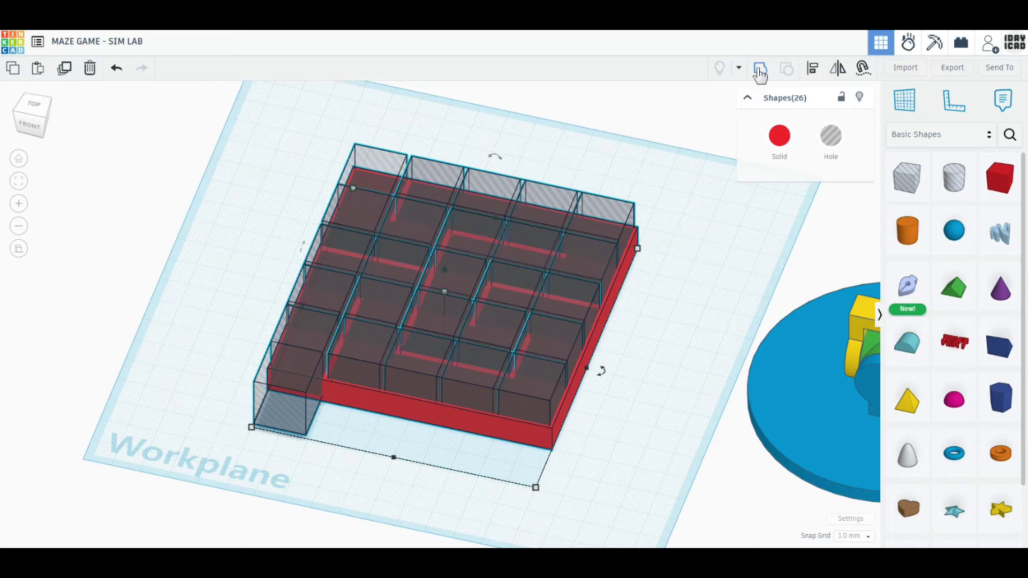
pyautogui.click(684, 386)
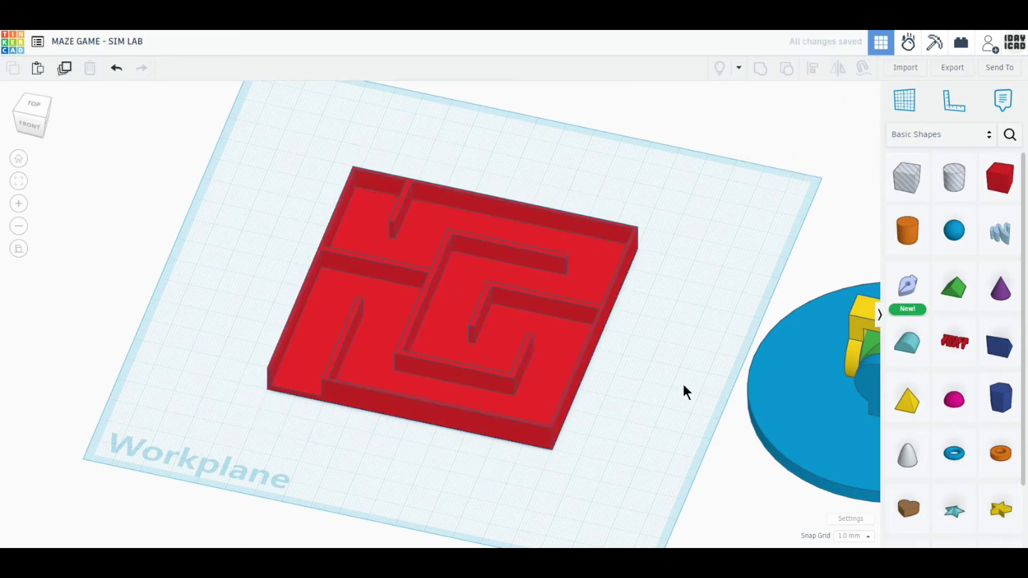
# In front view, move the maze plate about 129 mm right and raise it to 39 mm, onto the yellow yoke.
pyautogui.scroll(-3, 684, 387)
pyautogui.click(28, 129)
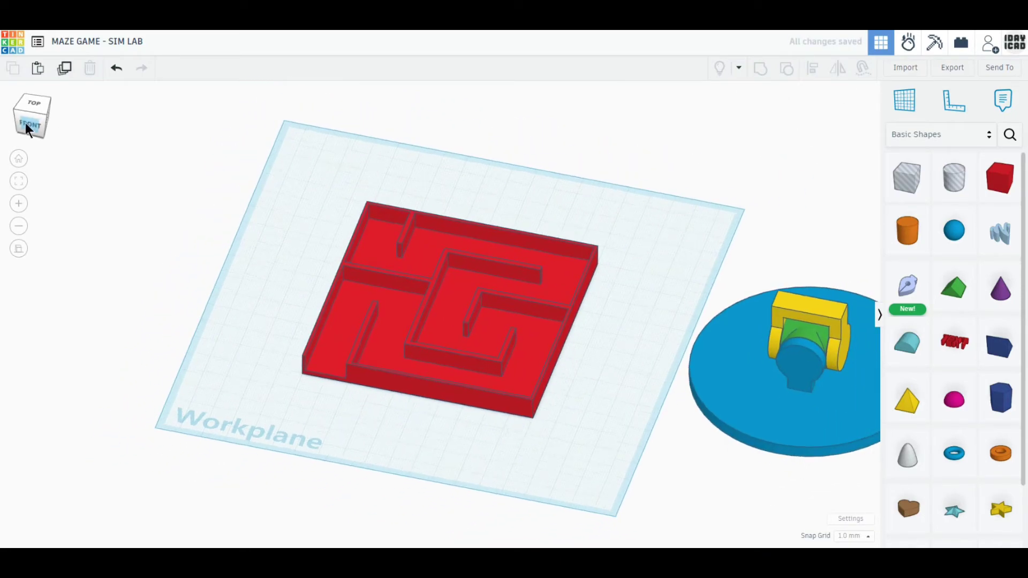
pyautogui.moveTo(502, 319); pyautogui.dragTo(811, 315)
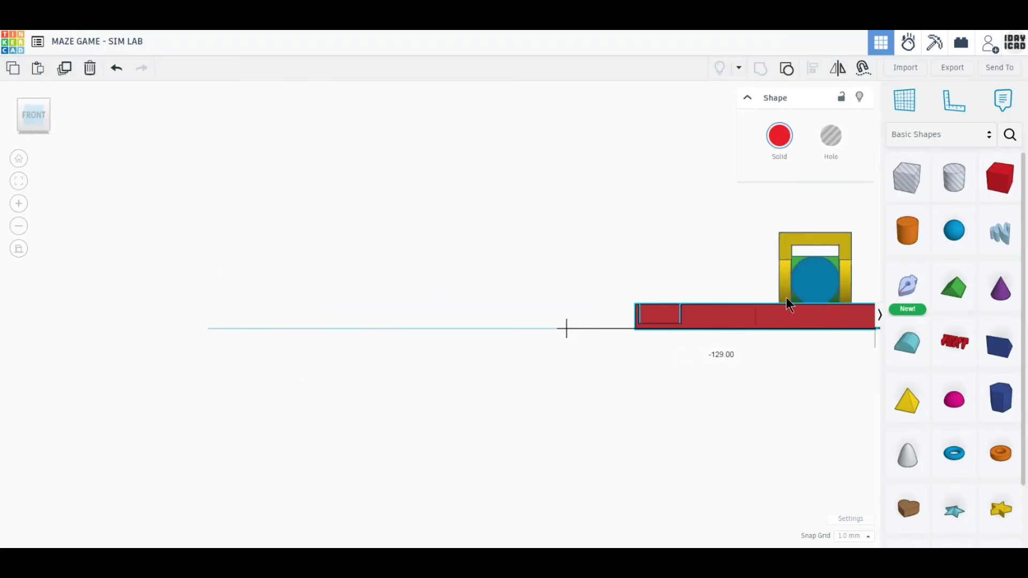
pyautogui.moveTo(756, 273); pyautogui.dragTo(740, 189)
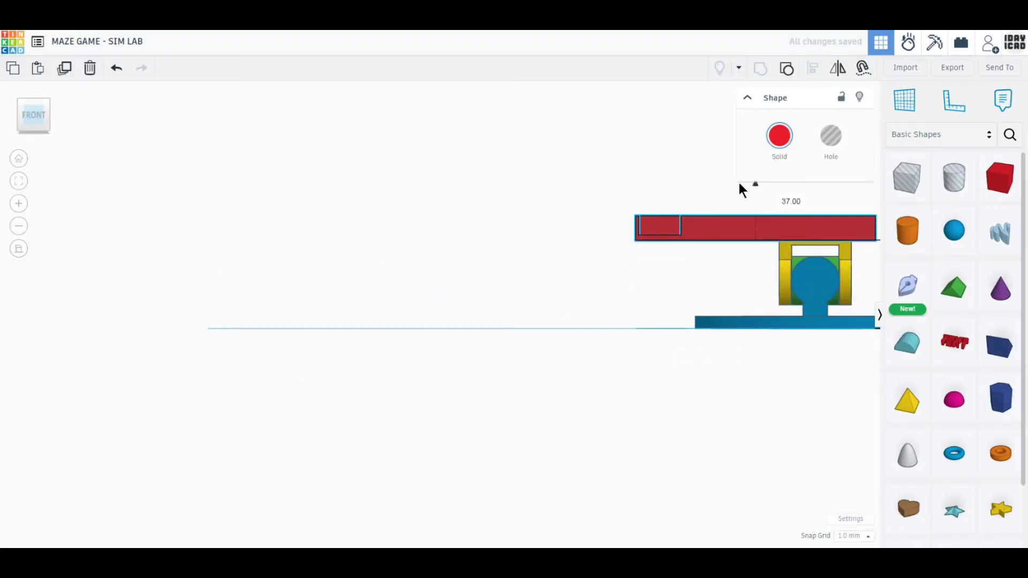
pyautogui.moveTo(647, 350); pyautogui.dragTo(271, 356, button='middle')
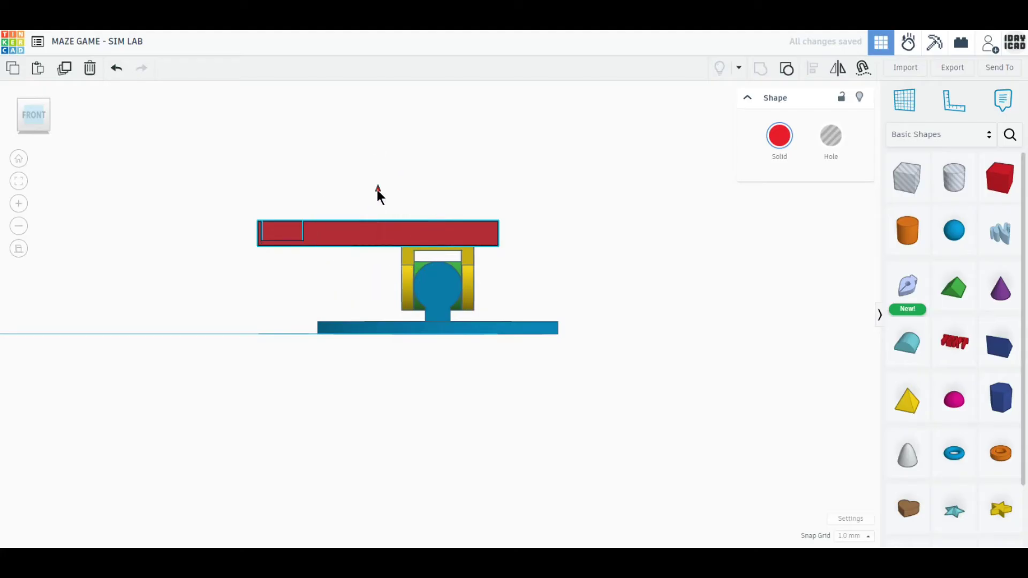
pyautogui.moveTo(377, 193)
pyautogui.mouseDown()
pyautogui.moveTo(378, 178)
pyautogui.moveTo(378, 186)
pyautogui.mouseUp()
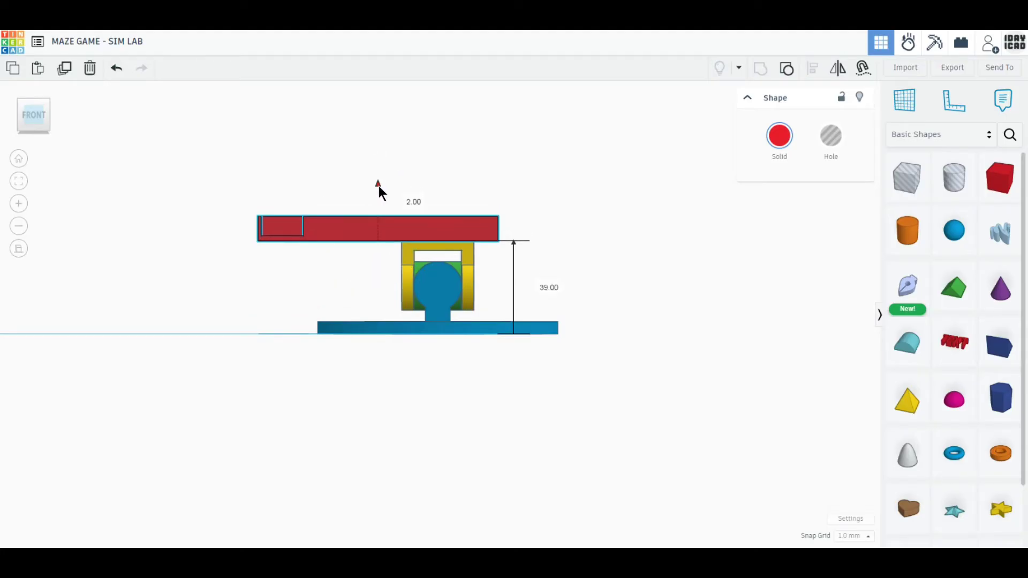
# Select the maze plate and the three joint parts together and move them onto the workplane.
pyautogui.click(34, 94)
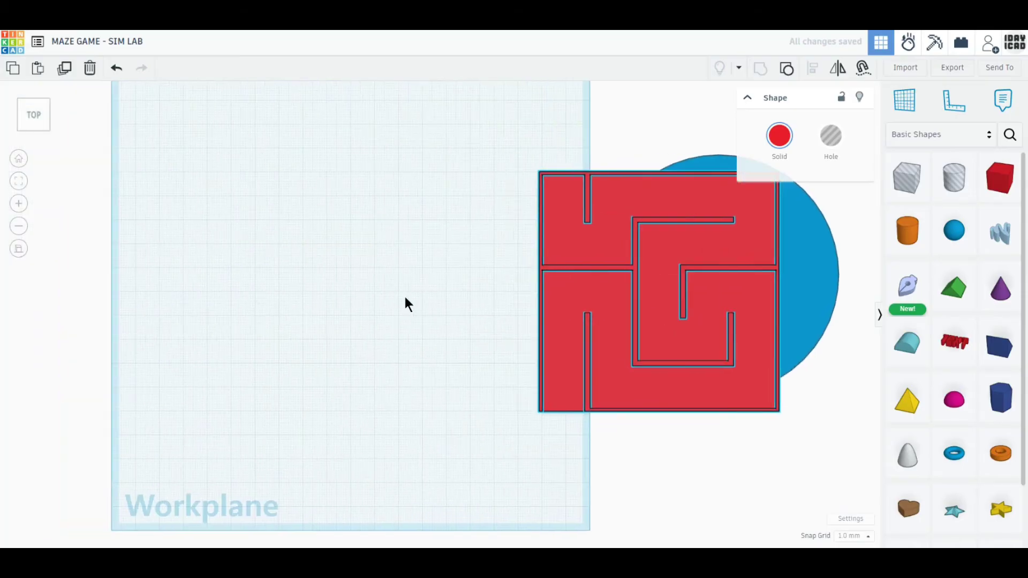
pyautogui.moveTo(815, 455); pyautogui.dragTo(536, 169)
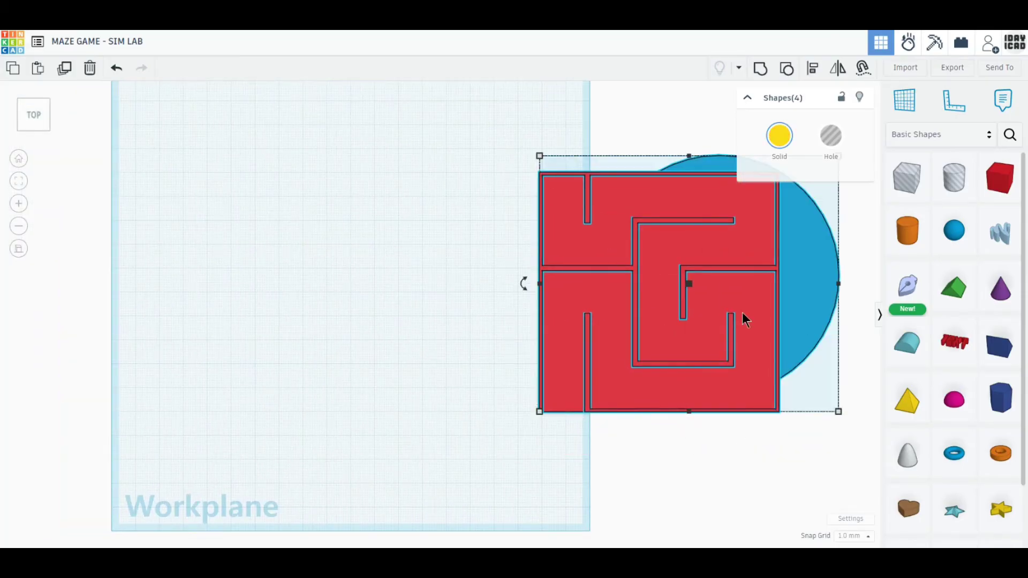
pyautogui.moveTo(744, 314); pyautogui.dragTo(328, 275)
pyautogui.moveTo(516, 365); pyautogui.dragTo(394, 272, button='right')
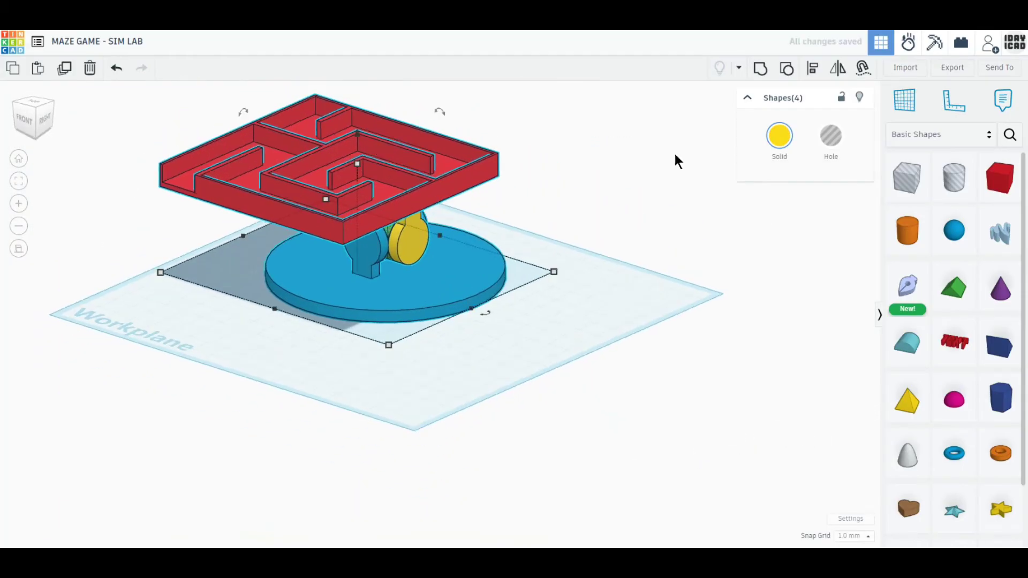
pyautogui.moveTo(478, 290); pyautogui.dragTo(491, 388, button='middle')
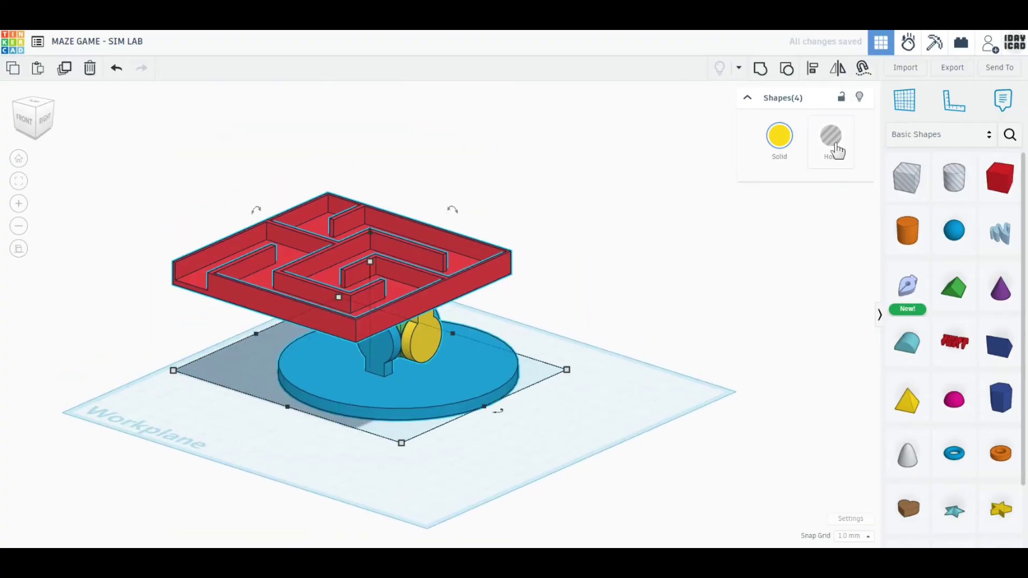
pyautogui.click(814, 69)
pyautogui.click(411, 393)
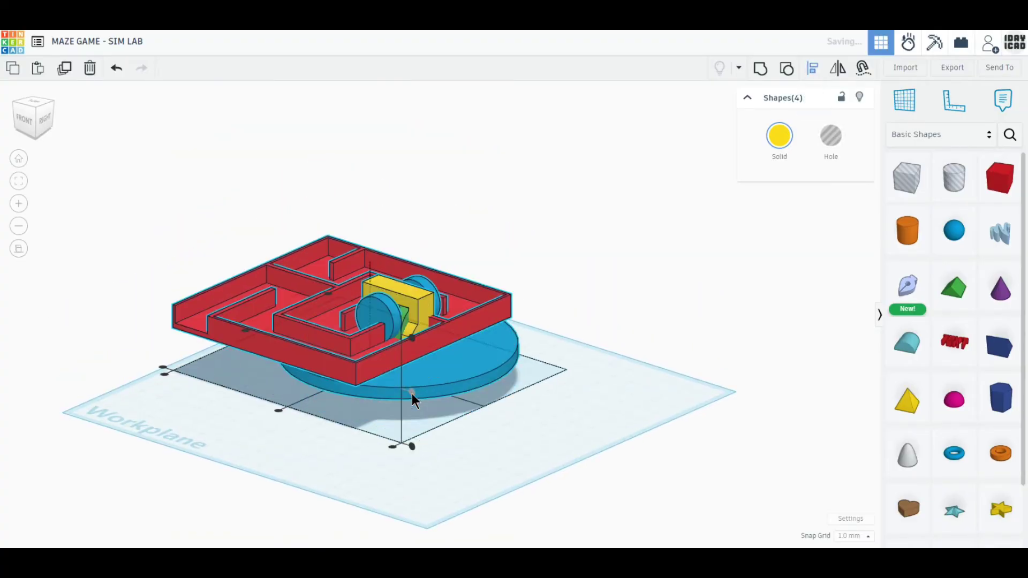
pyautogui.click(116, 67)
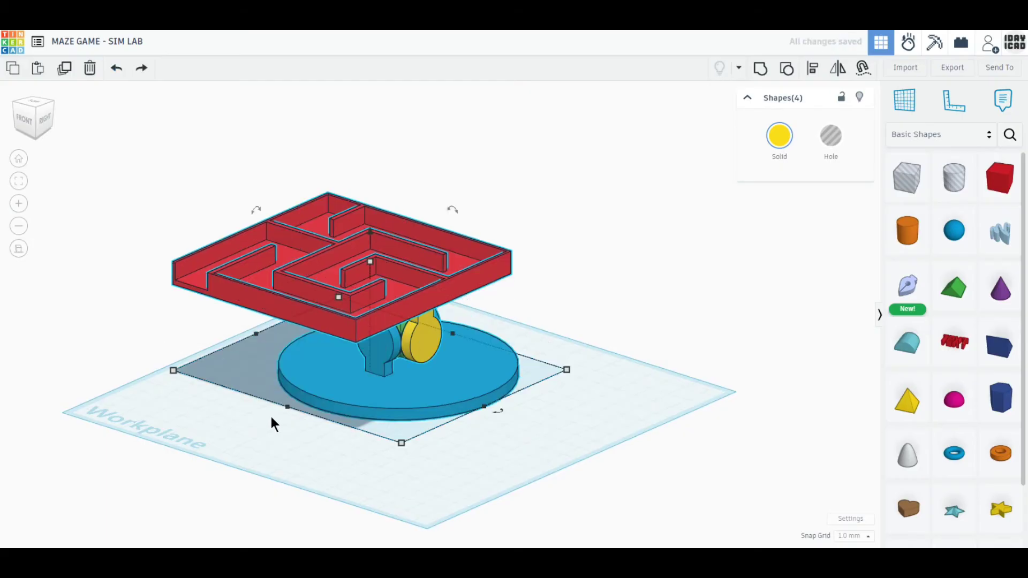
# Align the maze plate and the joint parts on their centres in both horizontal directions, keeping their heights.
pyautogui.click(812, 74)
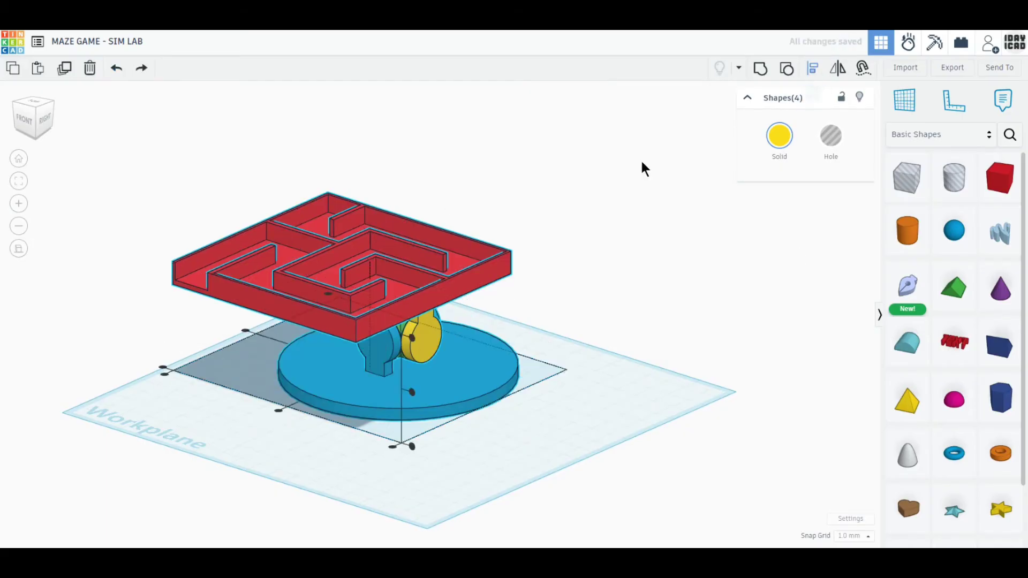
pyautogui.click(281, 411)
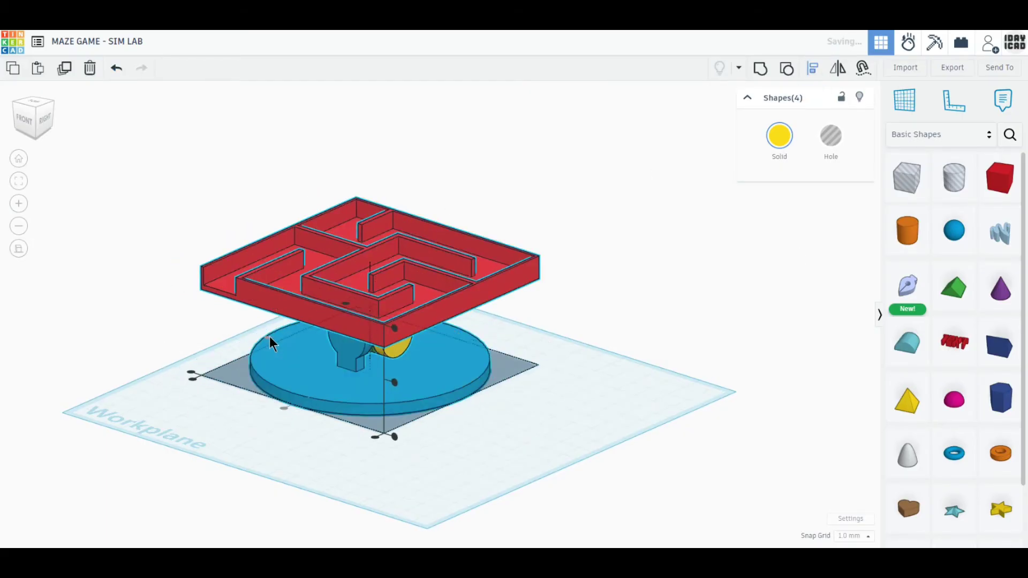
pyautogui.click(560, 458)
# Select all four parts and move the whole assembly to the centre of the workplane.
pyautogui.moveTo(205, 182); pyautogui.dragTo(573, 460)
pyautogui.moveTo(428, 383); pyautogui.dragTo(458, 397)
pyautogui.click(24, 129)
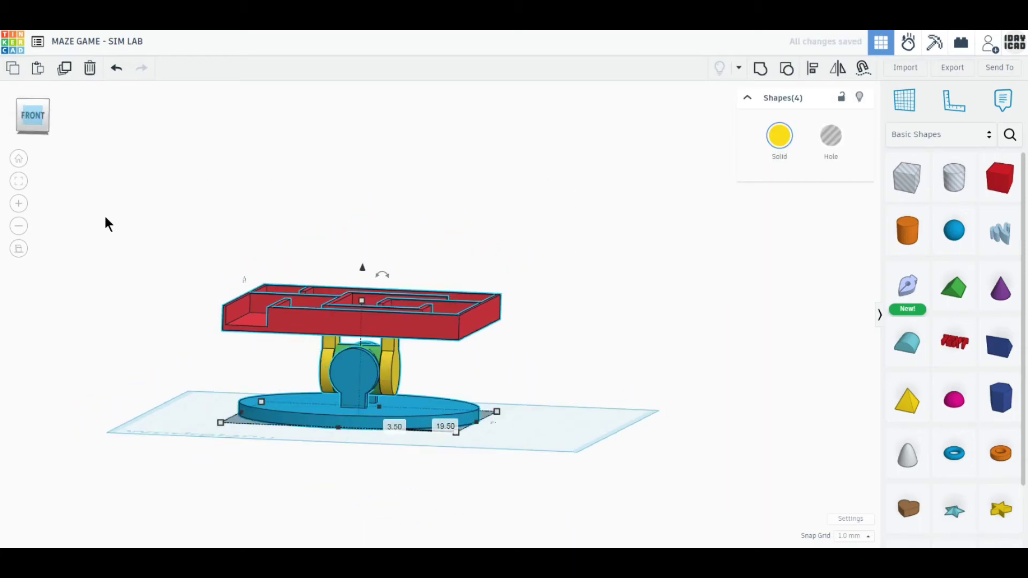
pyautogui.click(34, 106)
pyautogui.moveTo(397, 409); pyautogui.dragTo(423, 432)
pyautogui.moveTo(595, 445); pyautogui.dragTo(651, 391, button='middle')
pyautogui.click(33, 127)
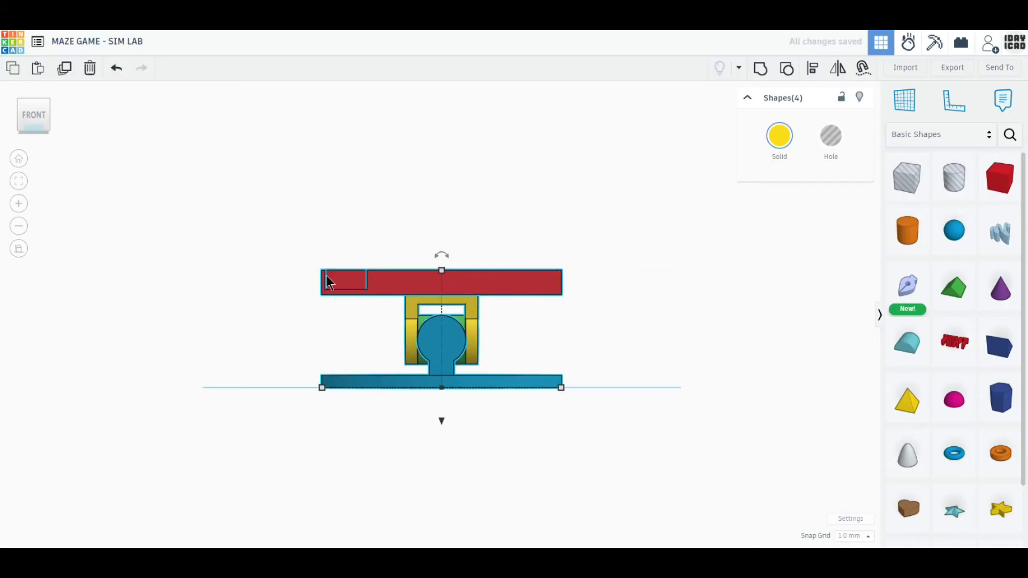
# Group the red maze plate with the yellow yoke beneath it into one yellow shape.
pyautogui.click(779, 138)
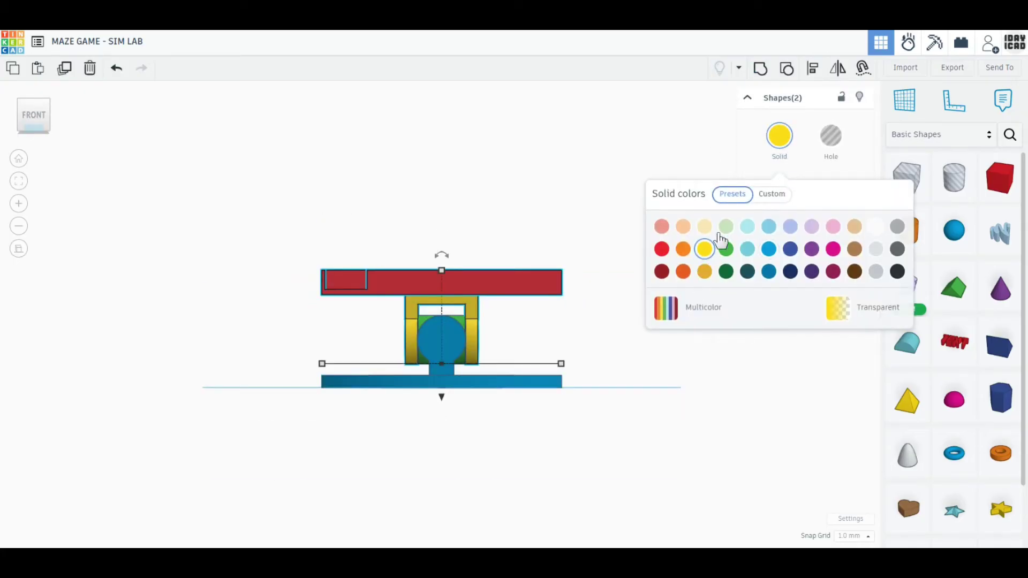
pyautogui.click(760, 69)
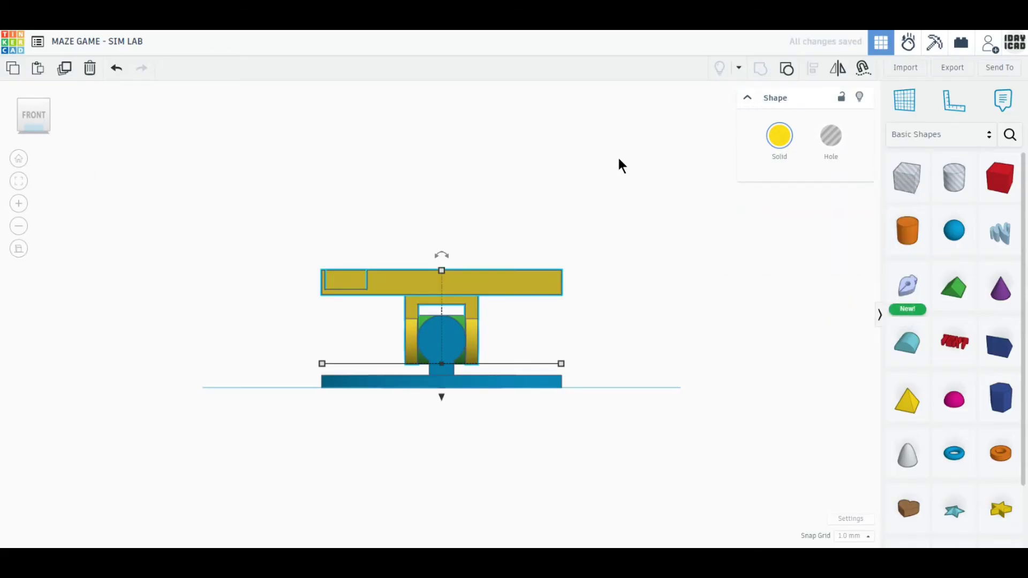
pyautogui.click(616, 245)
# Switch the shapes library to the Sim Lab collection.
pyautogui.moveTo(615, 244); pyautogui.dragTo(610, 298, button='right')
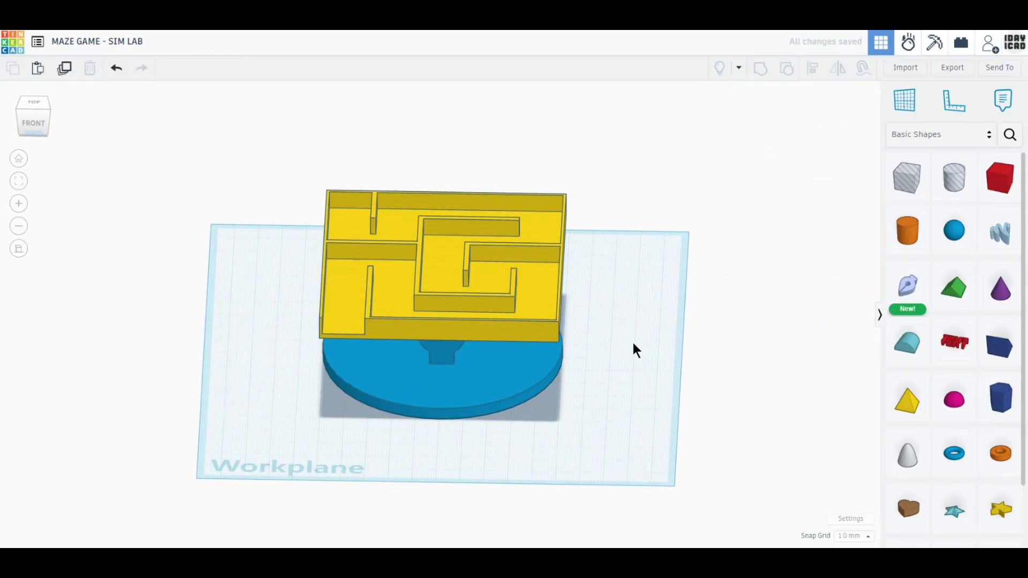
pyautogui.moveTo(634, 344); pyautogui.dragTo(475, 378, button='right')
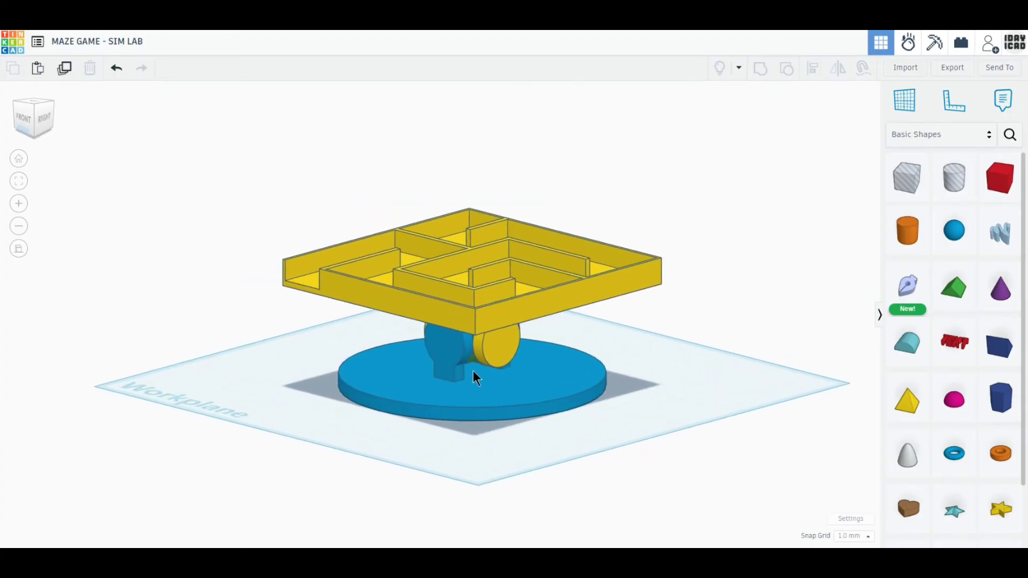
pyautogui.scroll(2, 474, 378)
pyautogui.click(909, 133)
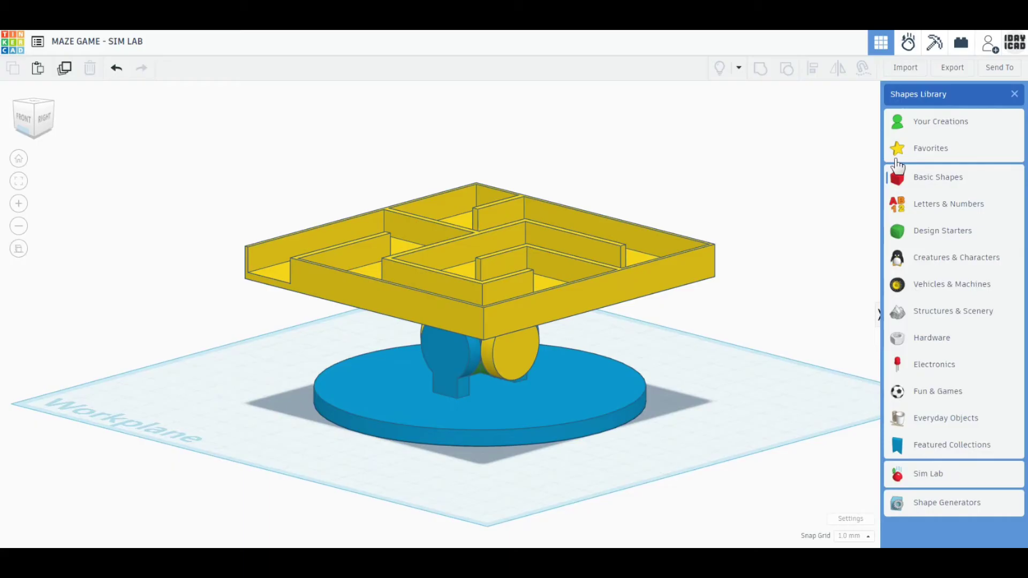
pyautogui.click(931, 474)
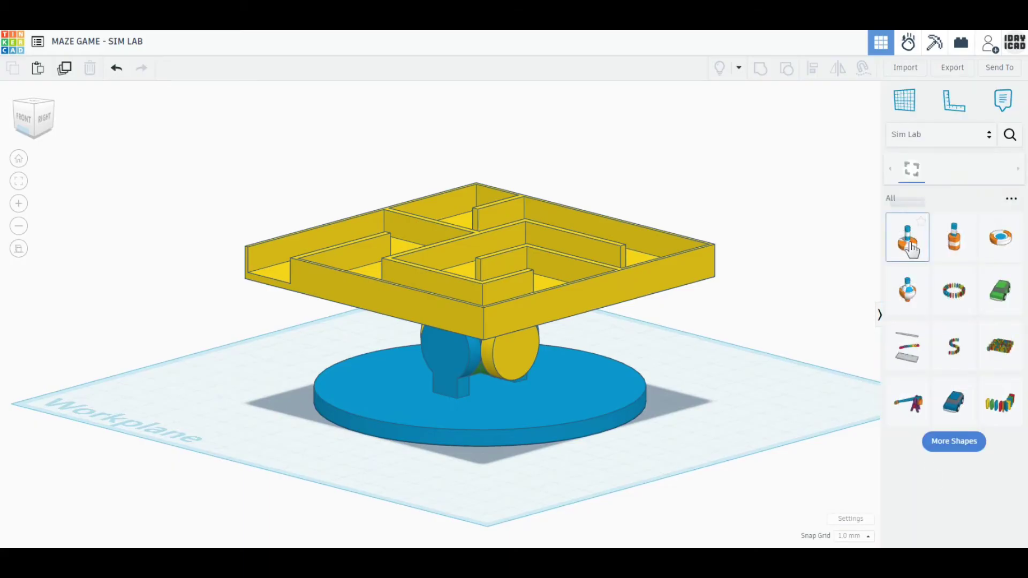
# Place one axle connector on the blue disc's front face and another on the yellow yoke's outer face.
pyautogui.moveTo(913, 249); pyautogui.dragTo(457, 359)
pyautogui.click(606, 346)
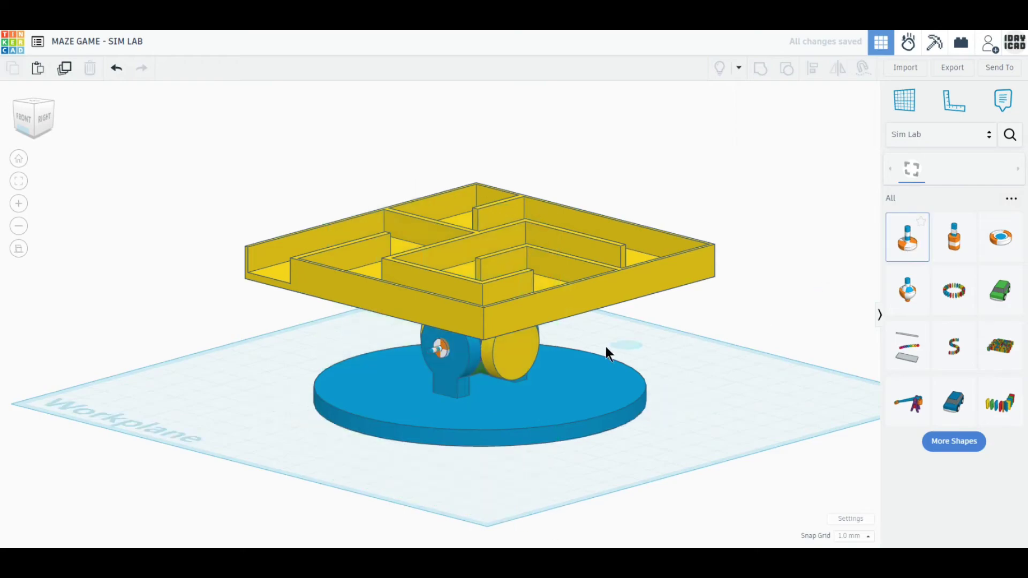
pyautogui.click(517, 350)
pyautogui.click(691, 416)
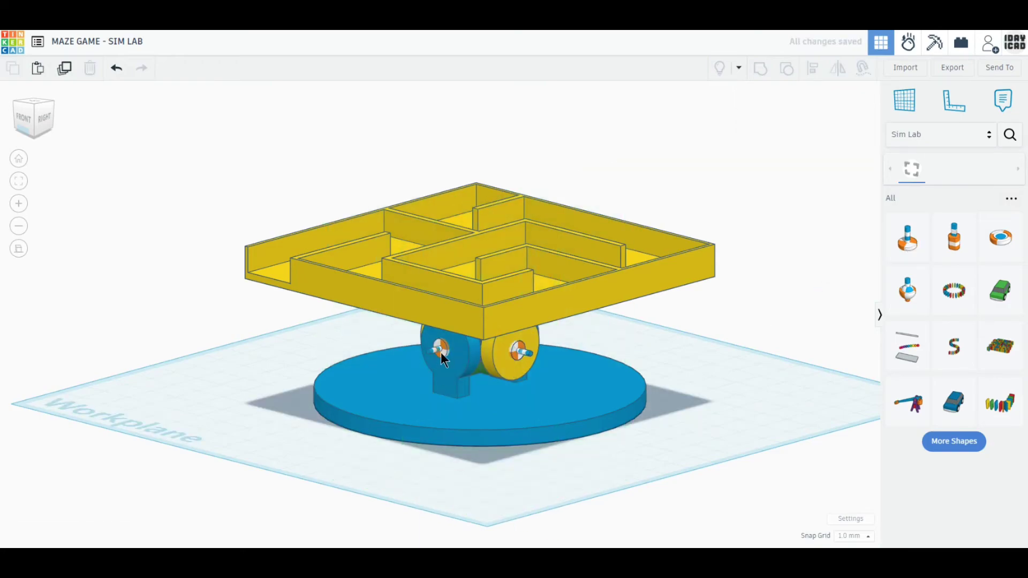
# Centre the blue disc's axle connector sideways on the disc in the front view.
pyautogui.click(442, 353)
pyautogui.moveTo(445, 468); pyautogui.dragTo(399, 456, button='right')
pyautogui.scroll(3, 399, 455)
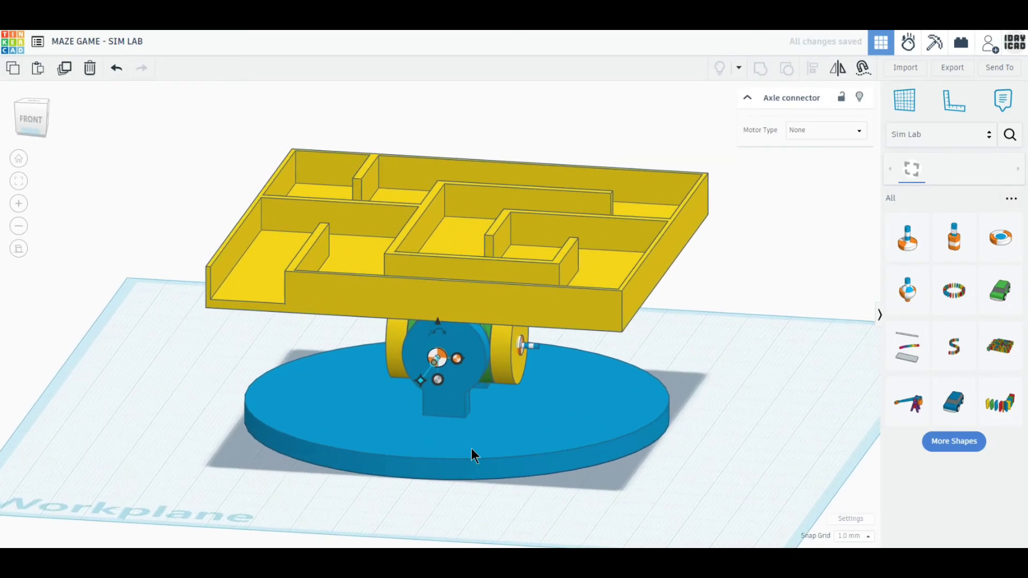
pyautogui.moveTo(471, 448); pyautogui.dragTo(455, 465, button='right')
pyautogui.scroll(8, 455, 465)
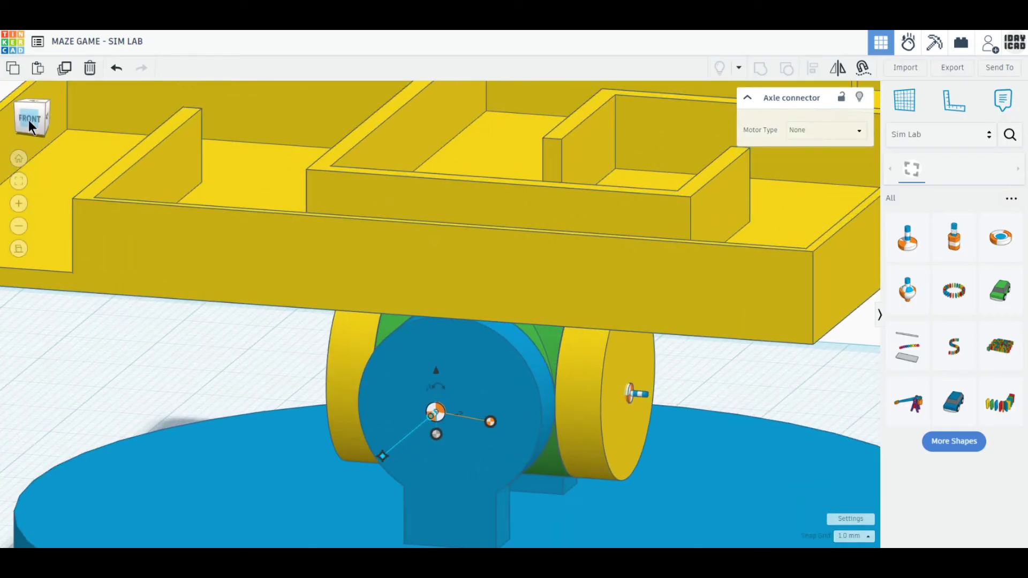
pyautogui.click(32, 127)
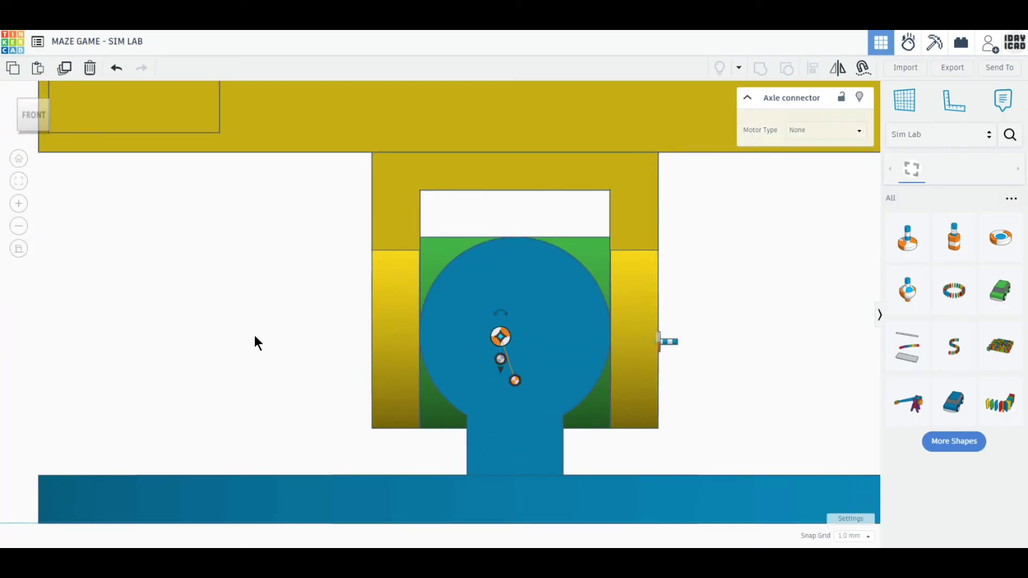
pyautogui.moveTo(500, 337); pyautogui.dragTo(524, 323)
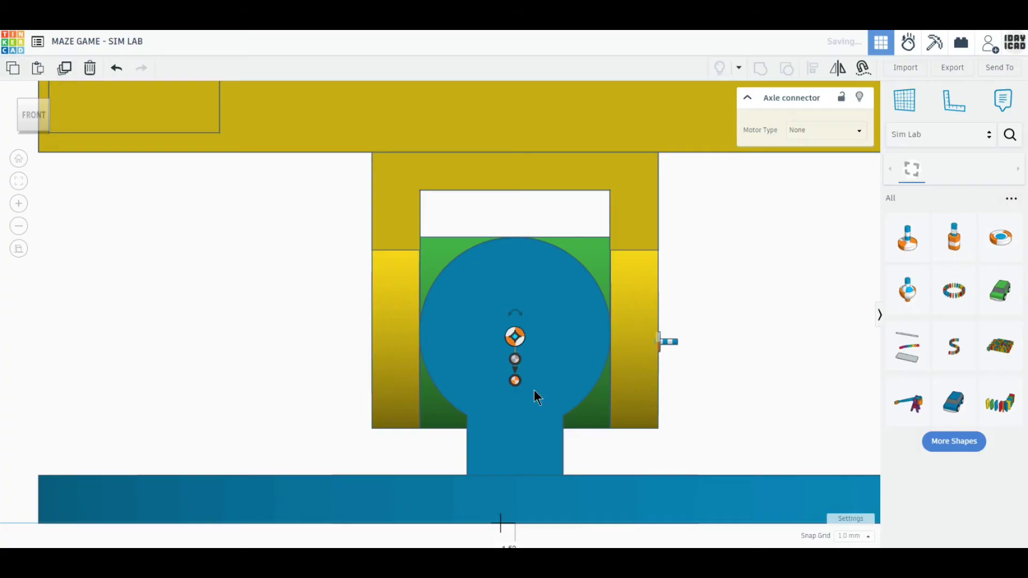
pyautogui.scroll(-2, 522, 349)
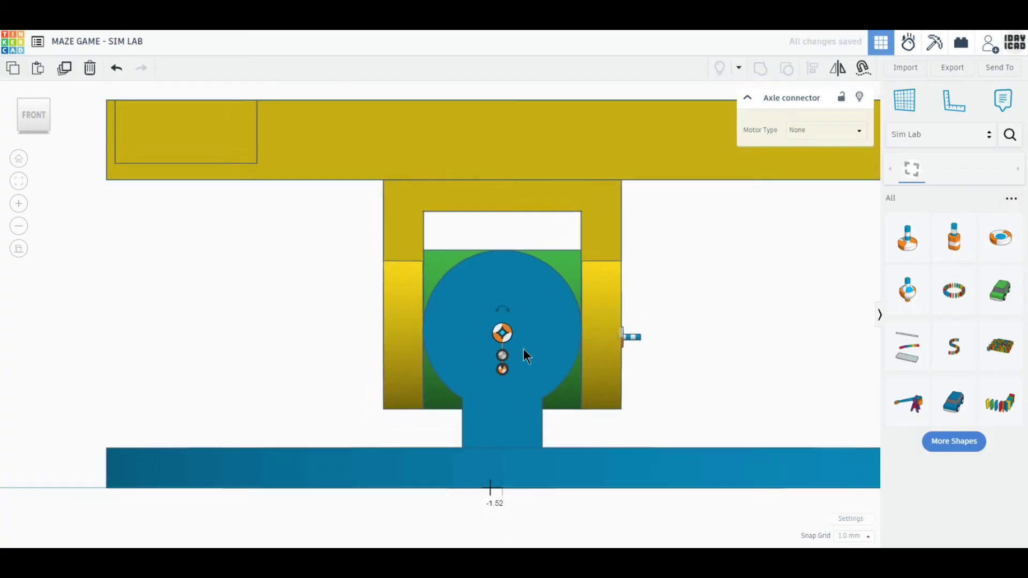
# Raise the blue disc's axle connector to a height of 20 mm, at the disc's centre.
pyautogui.click(502, 365)
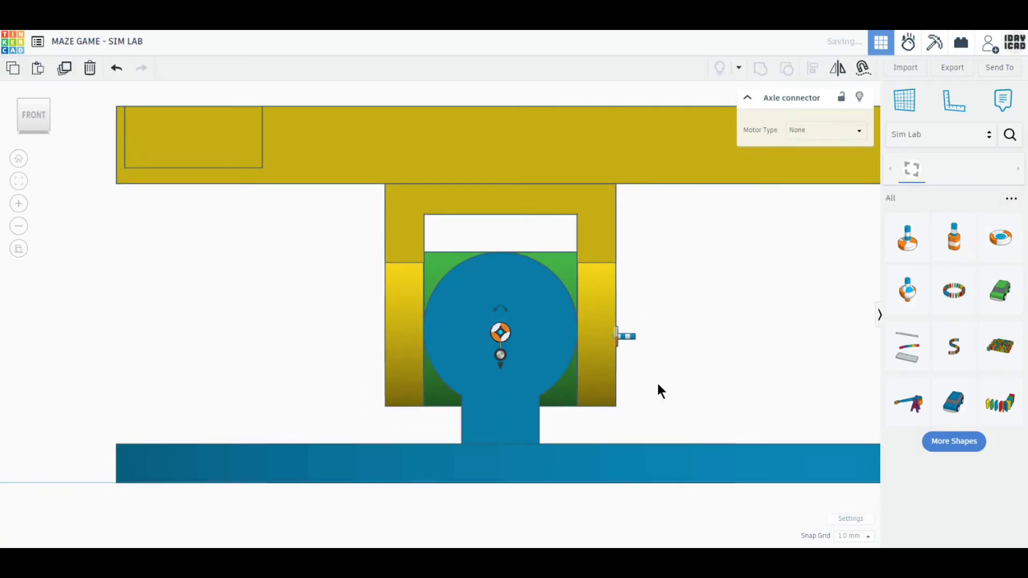
pyautogui.click(658, 385)
pyautogui.click(506, 332)
pyautogui.moveTo(501, 368); pyautogui.dragTo(502, 364)
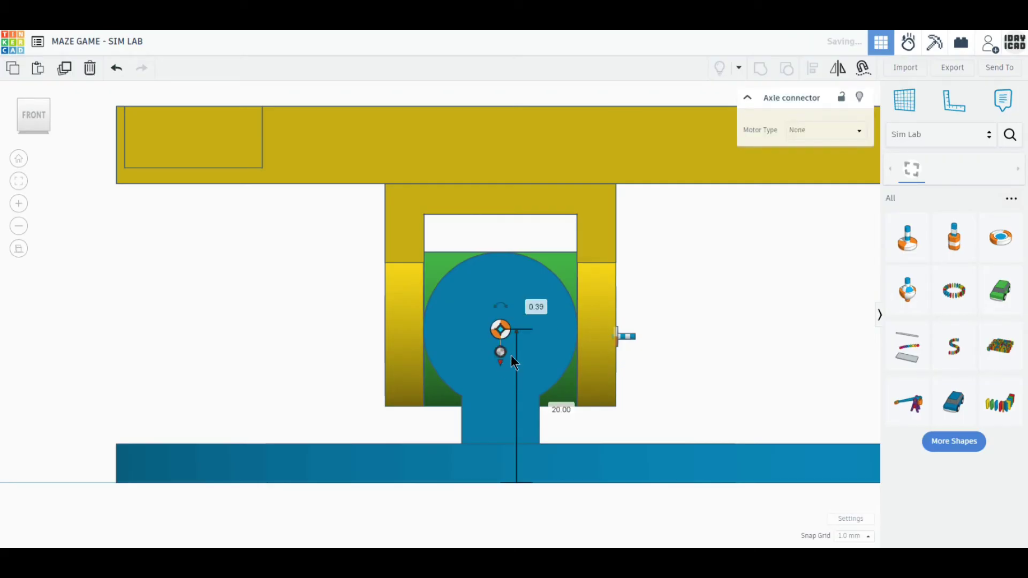
pyautogui.click(708, 386)
pyautogui.click(511, 331)
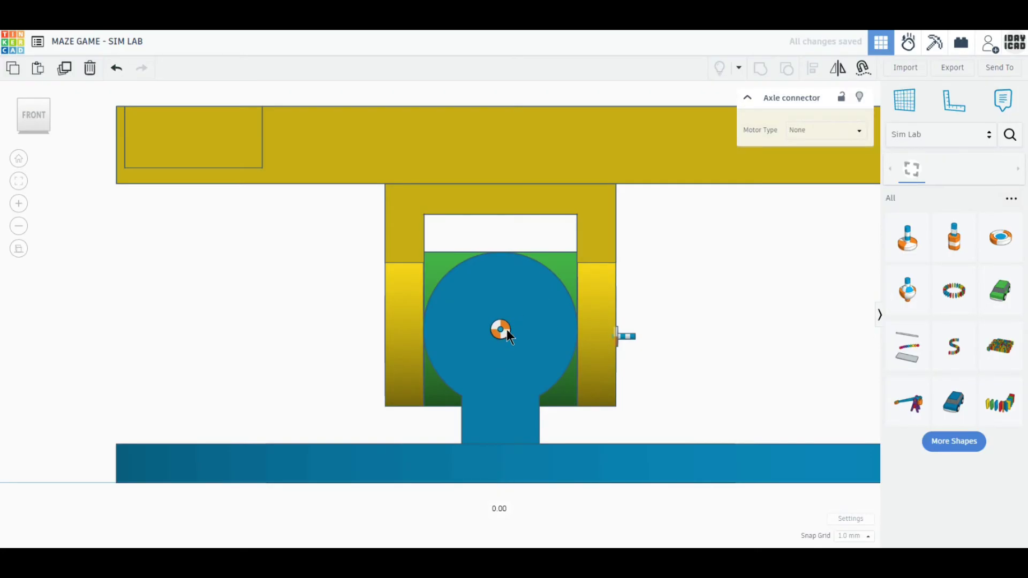
pyautogui.click(682, 381)
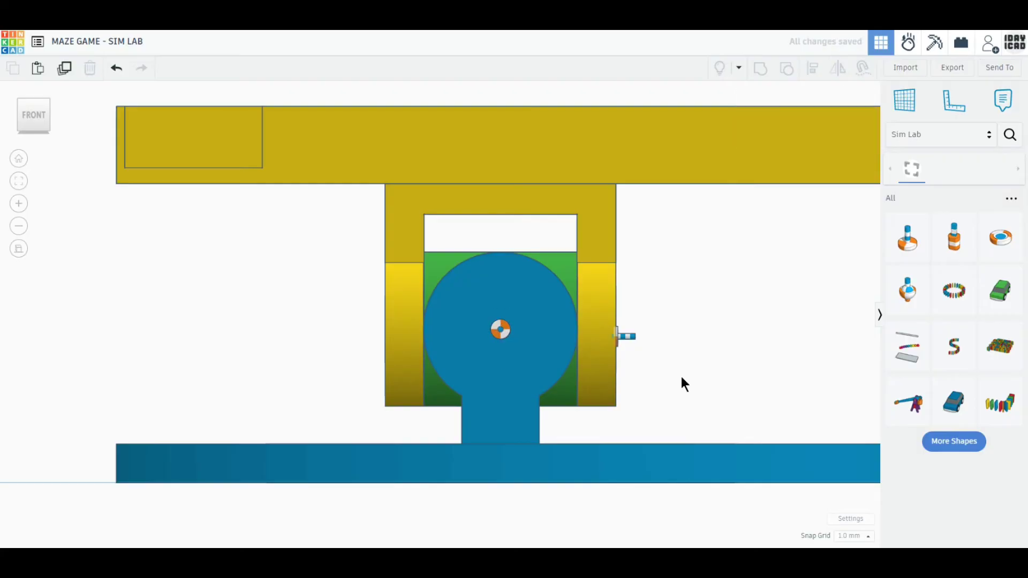
# Link the blue disc's axle connector with its orange half to the green joint piece and its blue half to the blue base.
pyautogui.click(571, 388)
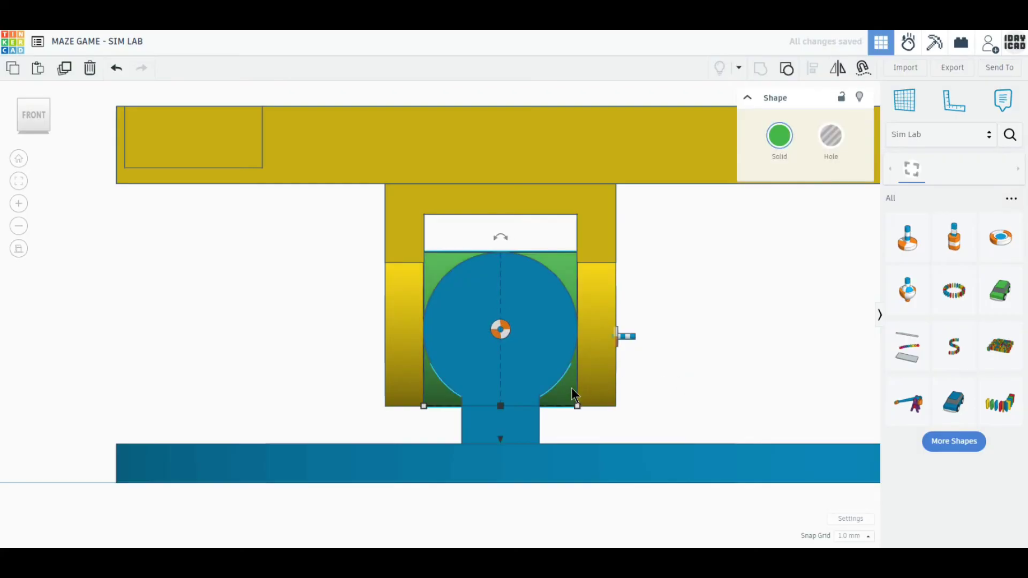
pyautogui.click(660, 397)
pyautogui.moveTo(695, 392); pyautogui.dragTo(496, 333, button='right')
pyautogui.click(496, 332)
pyautogui.moveTo(500, 357); pyautogui.dragTo(584, 281)
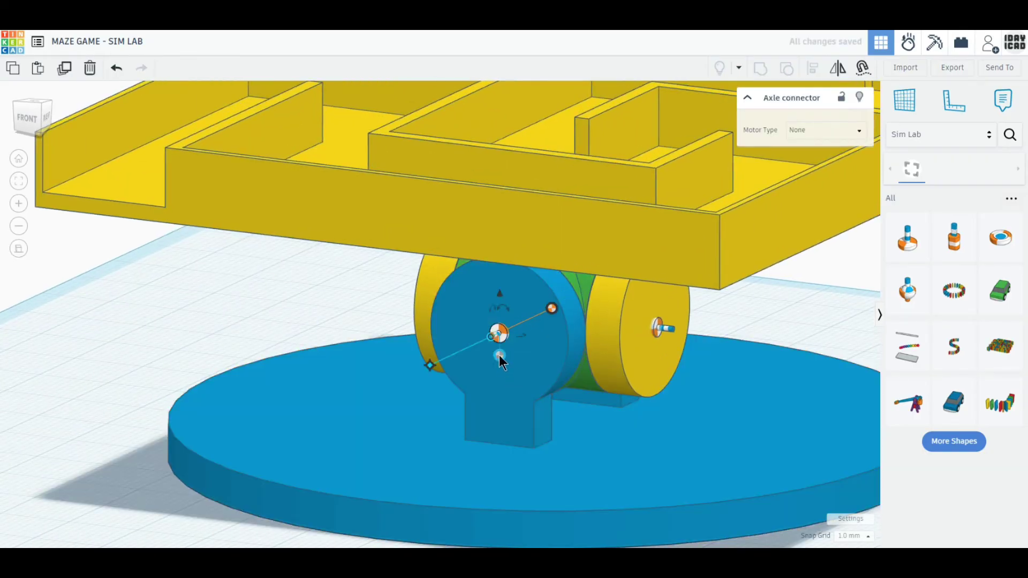
pyautogui.moveTo(500, 355); pyautogui.dragTo(551, 346)
# Centre the yellow yoke's axle connector on its round face in the right view.
pyautogui.click(44, 117)
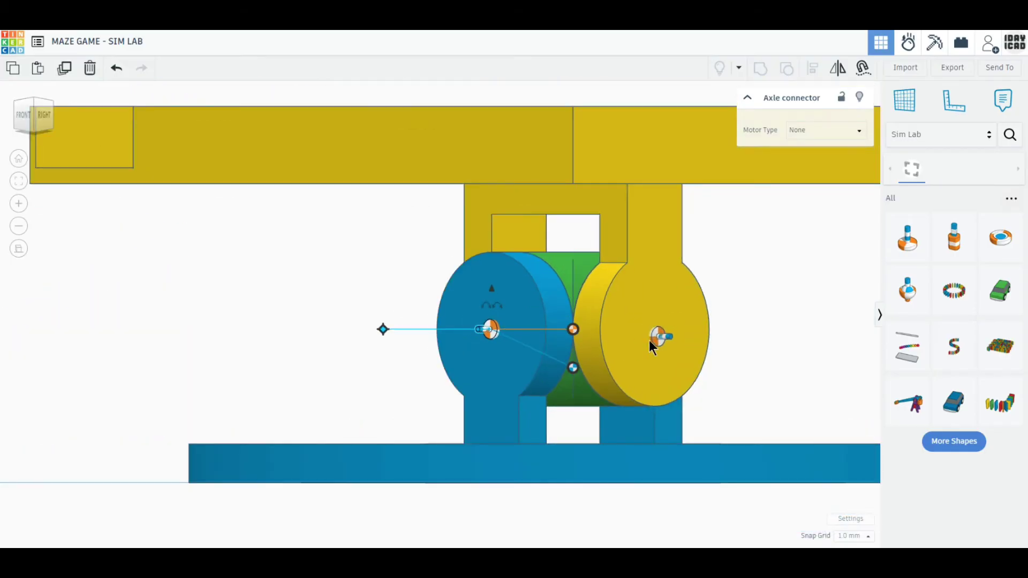
pyautogui.moveTo(40, 112); pyautogui.dragTo(40, 107)
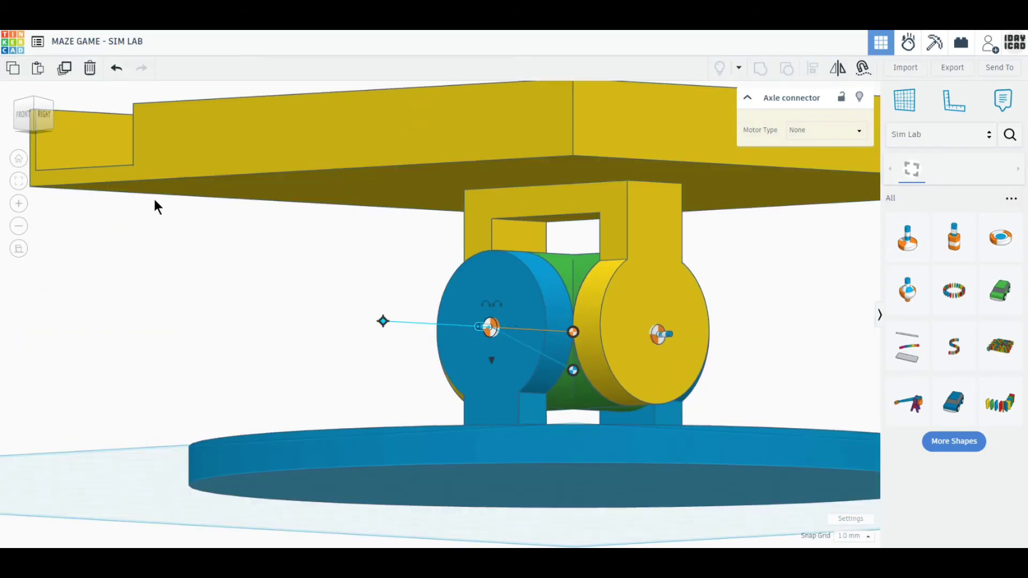
pyautogui.click(45, 117)
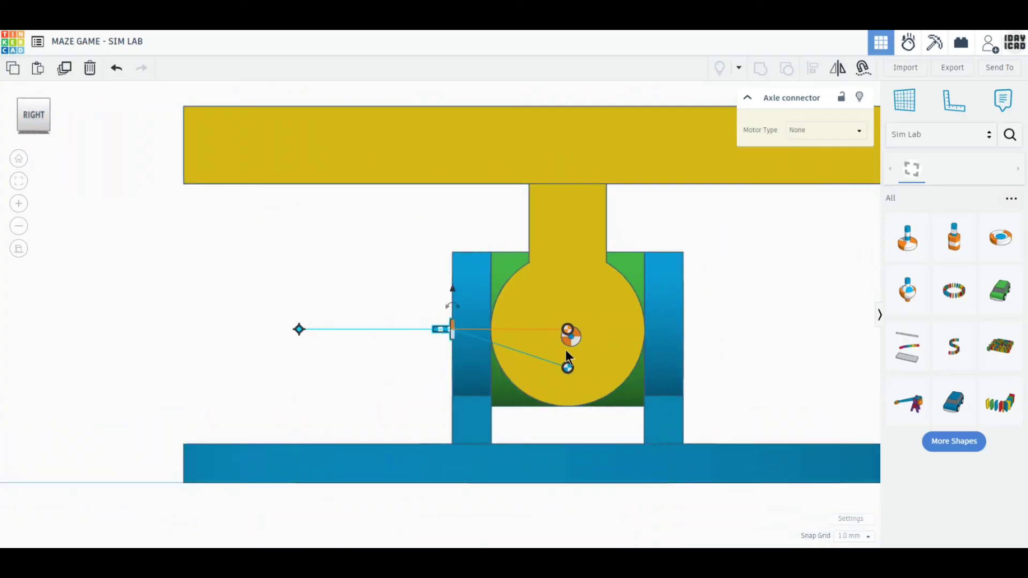
pyautogui.click(705, 345)
pyautogui.moveTo(566, 329); pyautogui.dragTo(567, 288)
pyautogui.click(754, 359)
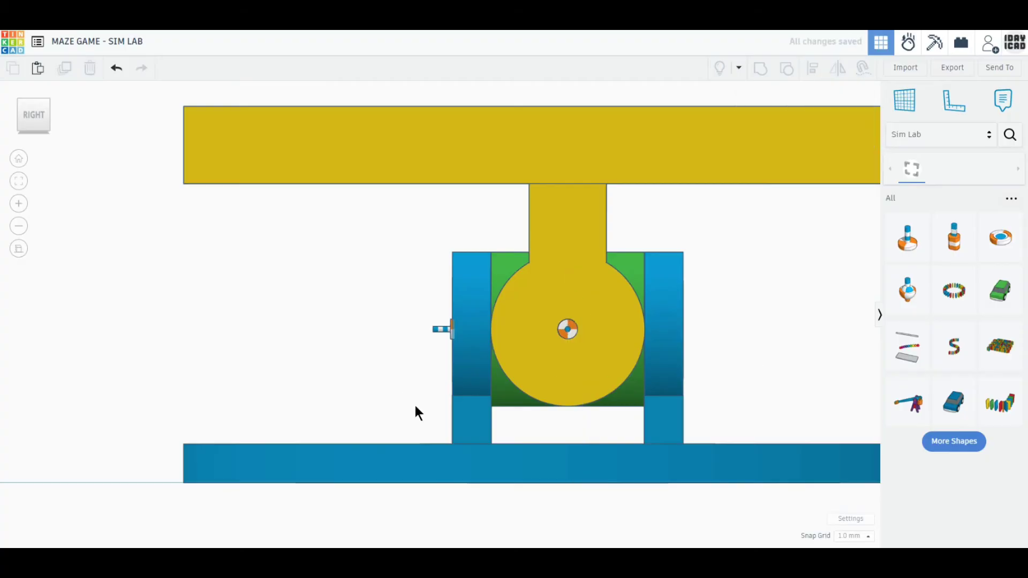
# Link the blue half of the yellow yoke's axle connector to the green joint piece, leaving the orange half on the maze.
pyautogui.moveTo(416, 408); pyautogui.dragTo(135, 223, button='right')
pyautogui.click(24, 119)
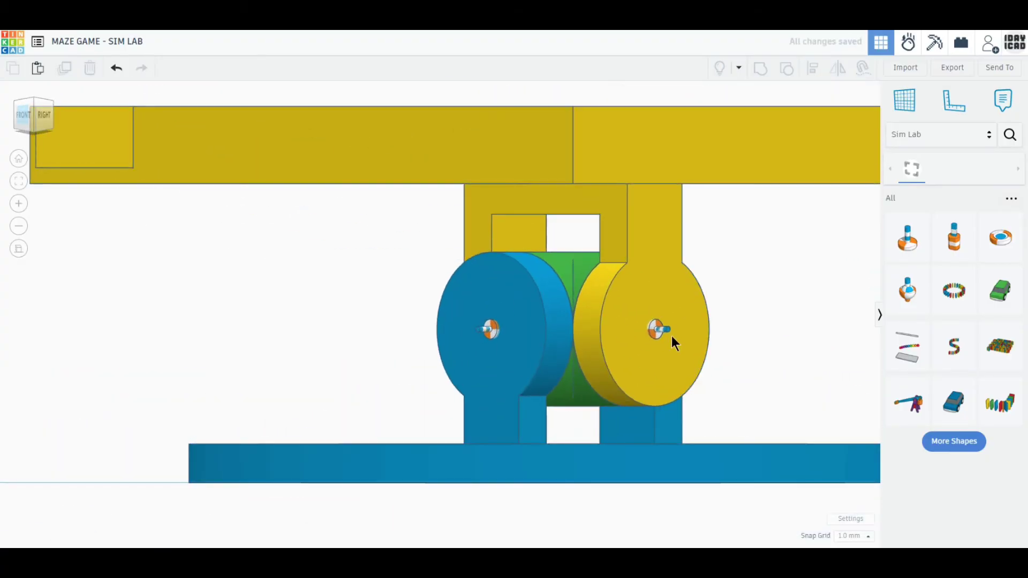
pyautogui.click(650, 326)
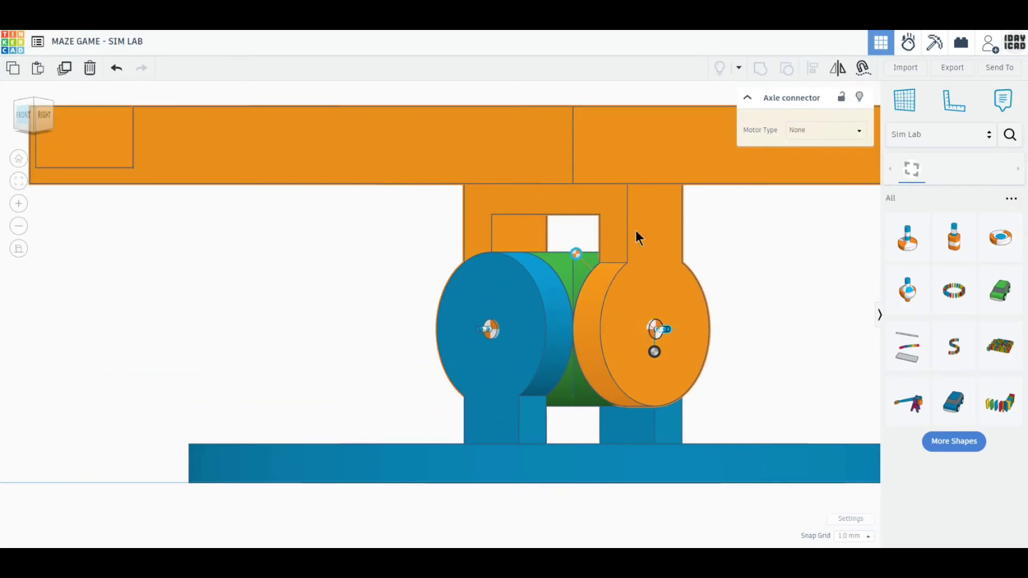
pyautogui.moveTo(635, 230); pyautogui.dragTo(637, 231)
pyautogui.moveTo(654, 352); pyautogui.dragTo(574, 284)
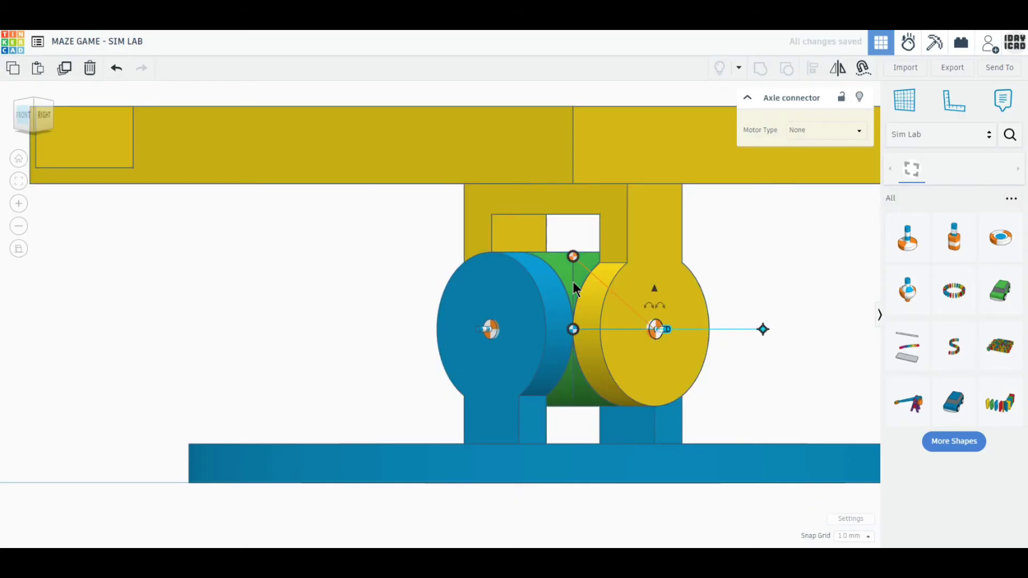
# Make the blue disc's axle connector a Servo motor with a lower limit of -180 degrees and a max speed of 50 RPM.
pyautogui.click(493, 332)
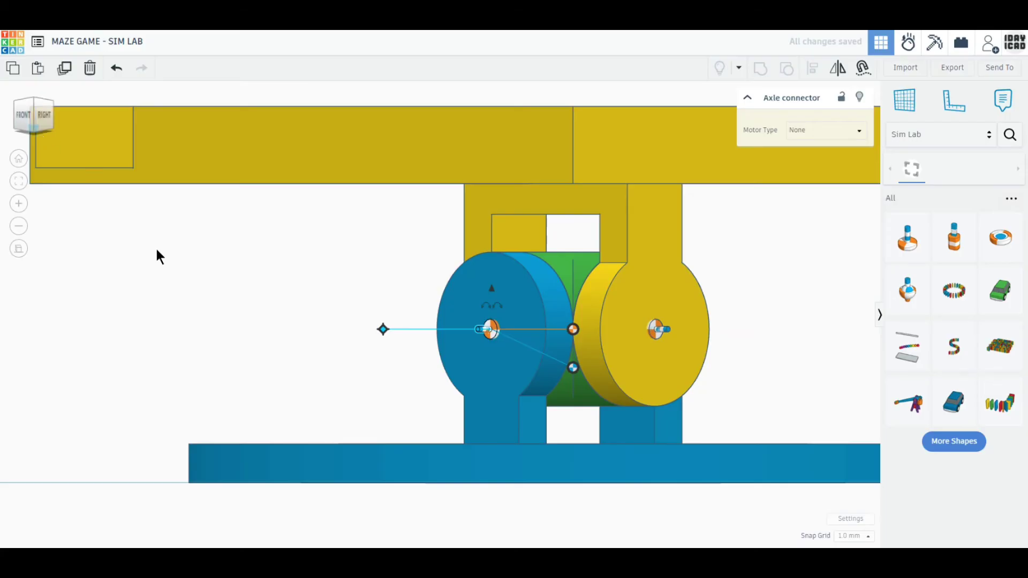
pyautogui.moveTo(155, 247); pyautogui.dragTo(213, 285, button='right')
pyautogui.click(797, 132)
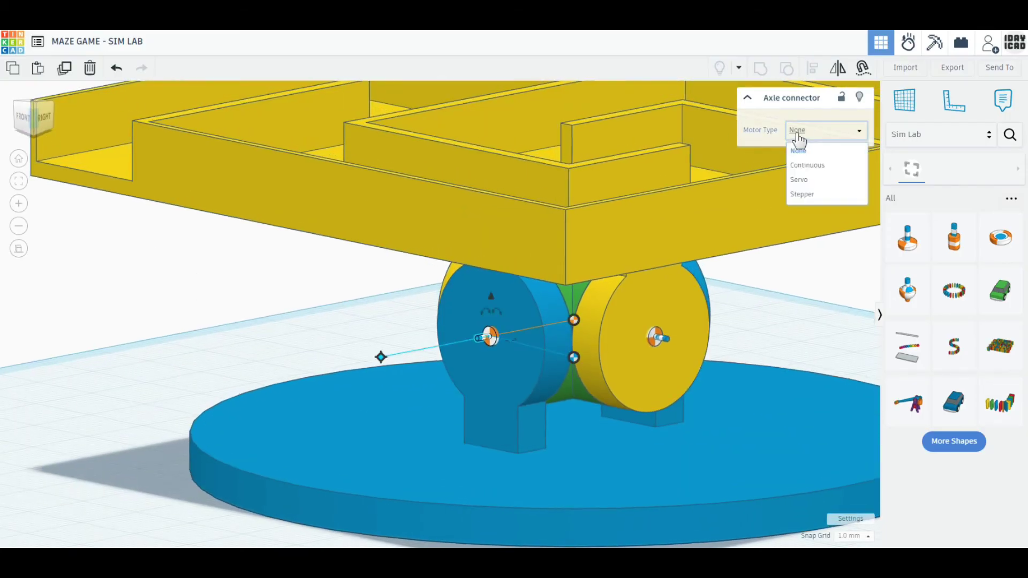
pyautogui.click(800, 180)
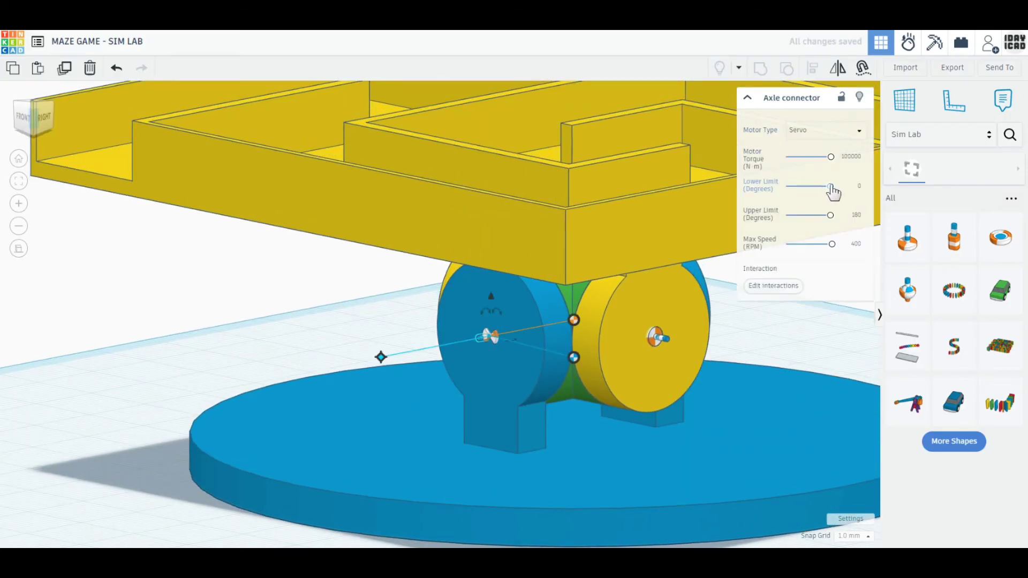
pyautogui.moveTo(831, 186); pyautogui.dragTo(779, 188)
pyautogui.write('50')
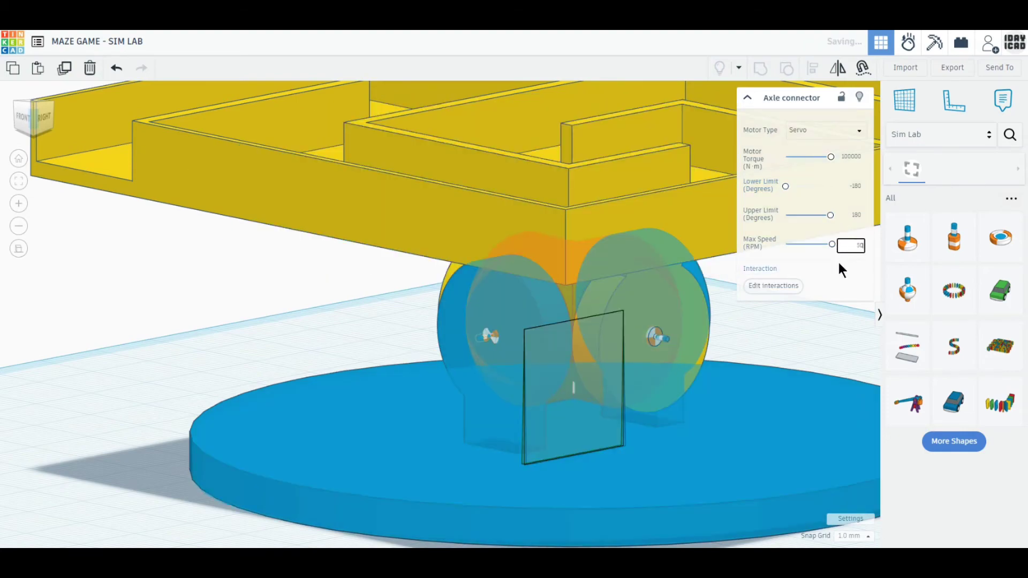
pyautogui.press('Return')
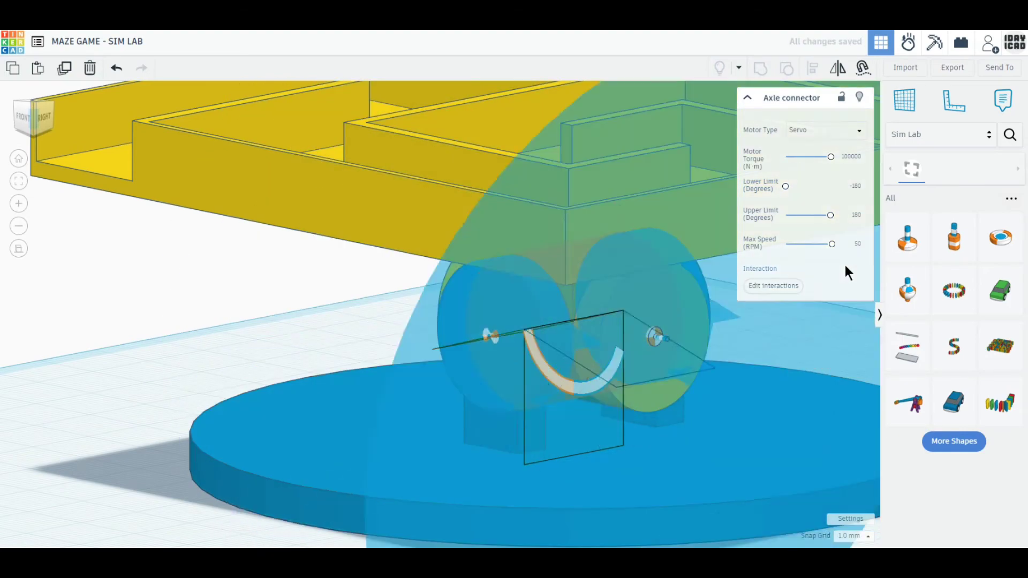